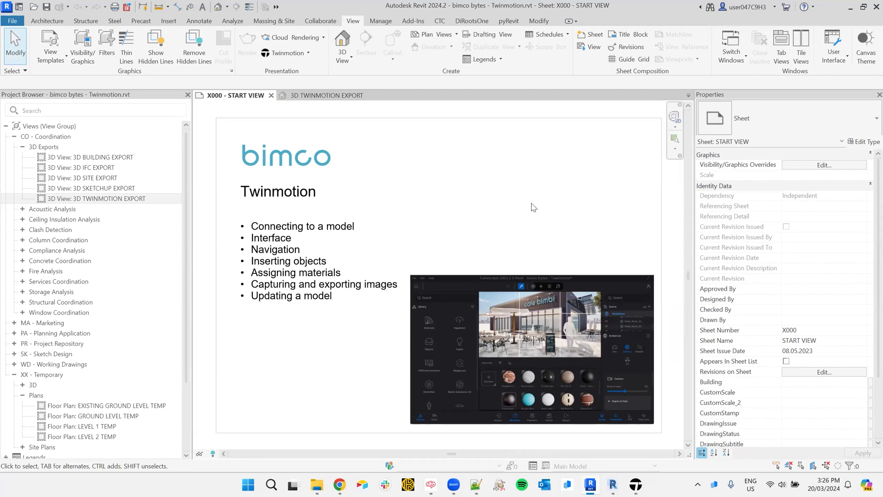
# Switch to the Revit 2022 building project and review the 3D views available for Datasmith syncing.
pyautogui.click(614, 484)
pyautogui.keyDown('shift'); pyautogui.moveTo(421, 159); pyautogui.dragTo(532, 167, button='middle'); pyautogui.keyUp('shift')
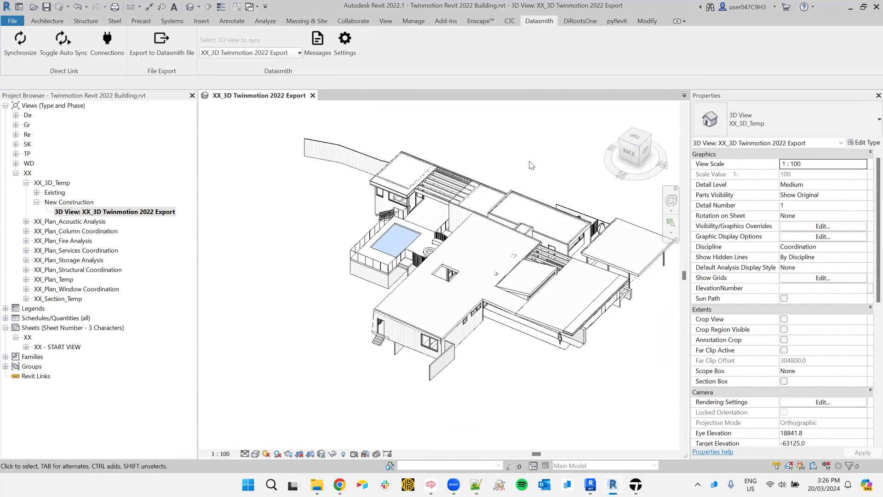
pyautogui.click(543, 22)
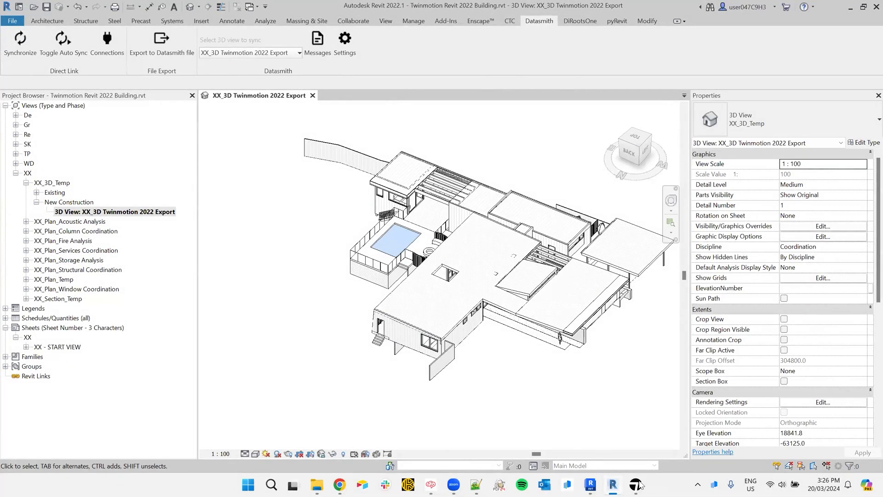
pyautogui.moveTo(639, 485)
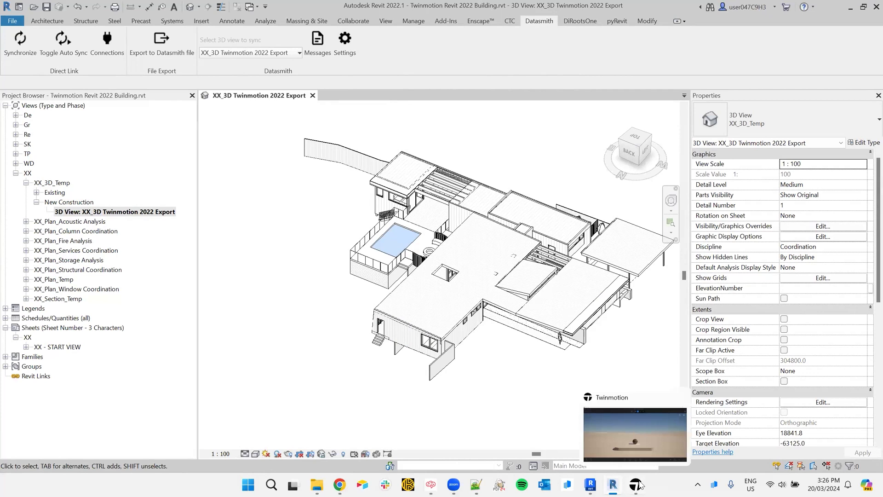
pyautogui.click(284, 53)
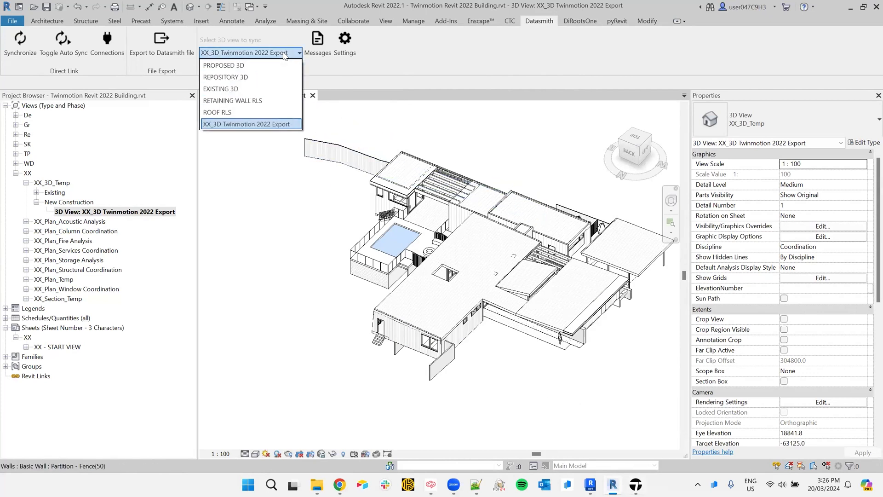
pyautogui.click(284, 53)
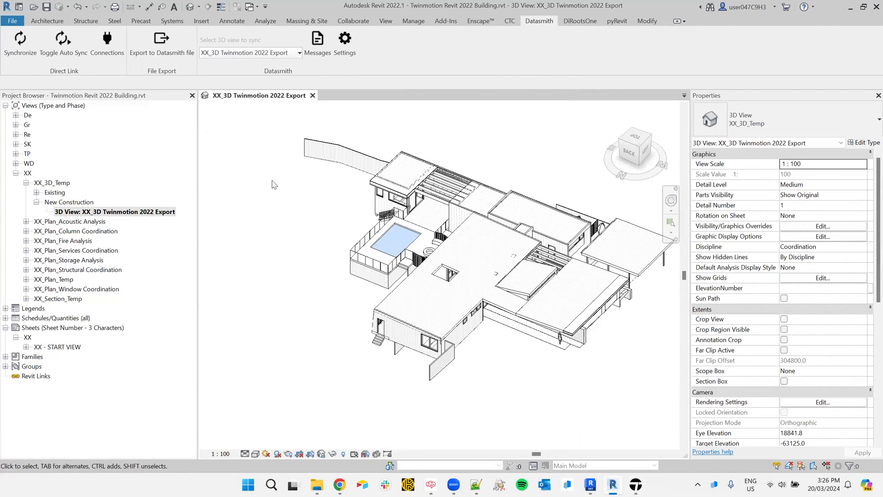
# Switch to Twinmotion, import the Twinmotion_Revit_2022_Building 3D export as a Direct Link source, and inspect the imported house.
pyautogui.click(635, 484)
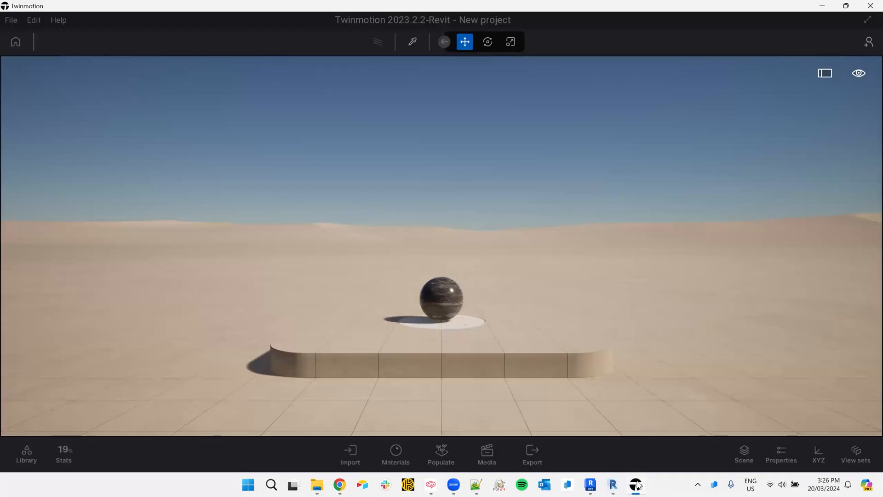
pyautogui.click(13, 23)
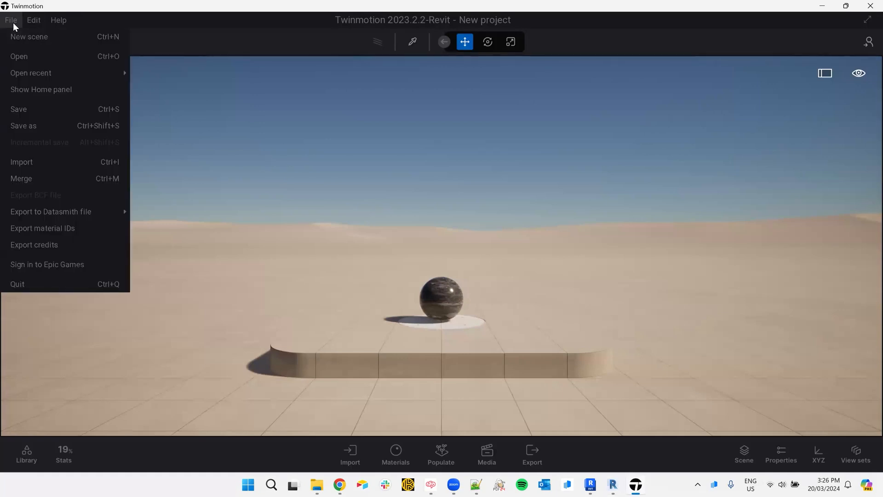
pyautogui.click(52, 164)
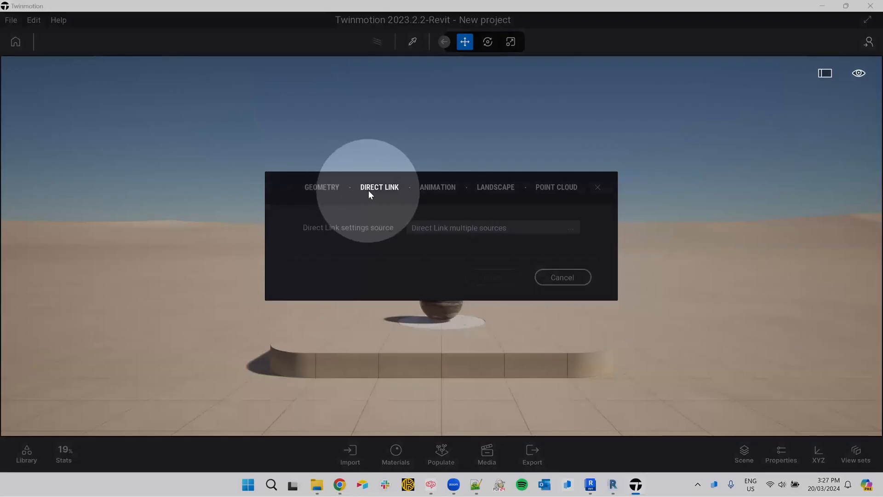
pyautogui.click(468, 231)
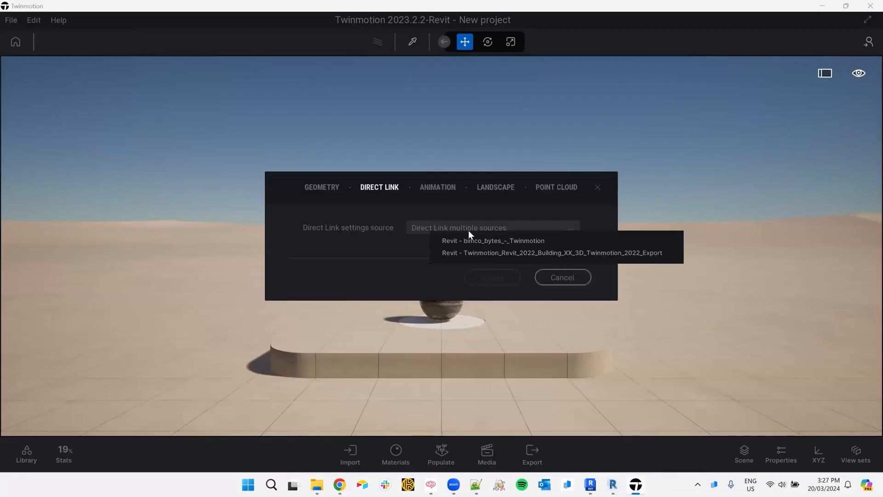
pyautogui.click(517, 252)
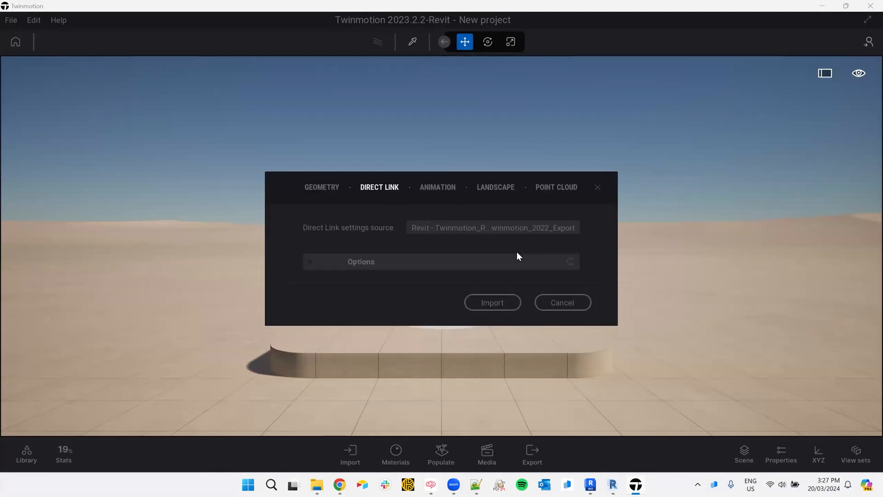
pyautogui.click(505, 302)
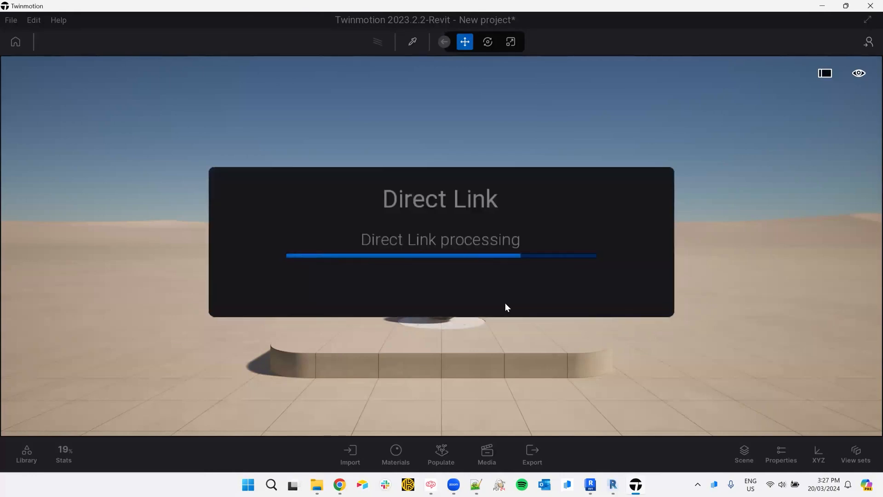
pyautogui.moveTo(404, 218); pyautogui.dragTo(853, 191, button='right')
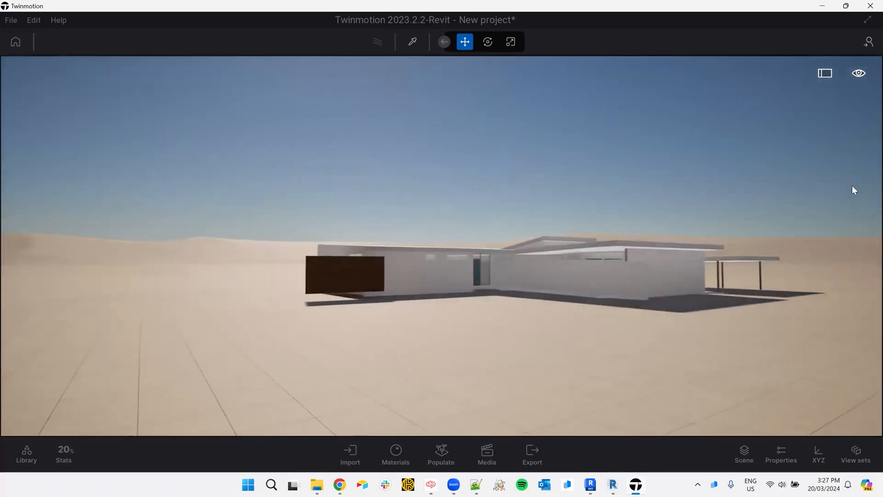
pyautogui.moveTo(498, 241); pyautogui.dragTo(496, 431, button='middle')
pyautogui.scroll(3, 461, 312)
pyautogui.keyDown('shift'); pyautogui.moveTo(461, 312); pyautogui.dragTo(391, 297, button='middle'); pyautogui.keyUp('shift')
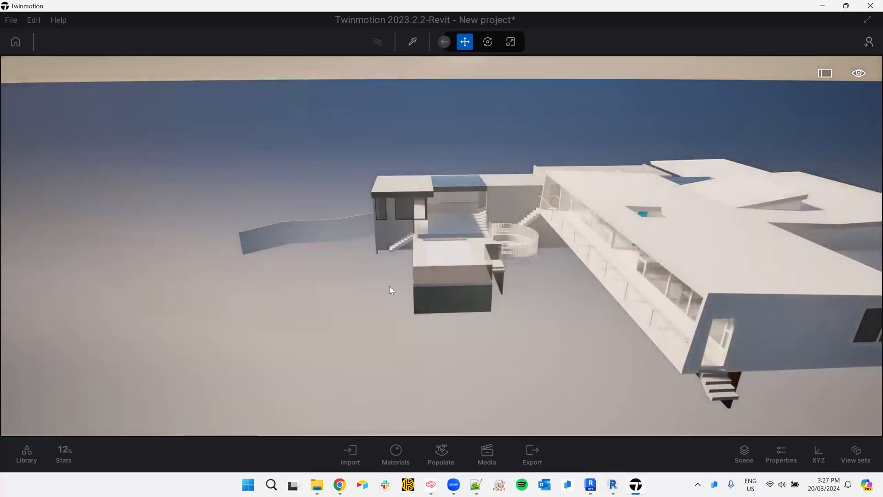
# Switch to the Revit 2024 project and open its 3D TWINMOTION EXPORT view.
pyautogui.moveTo(630, 482)
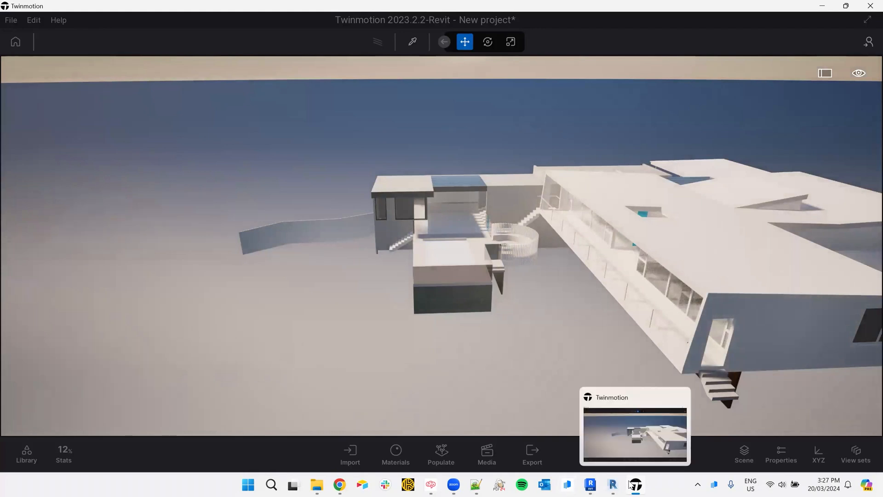
pyautogui.click(592, 484)
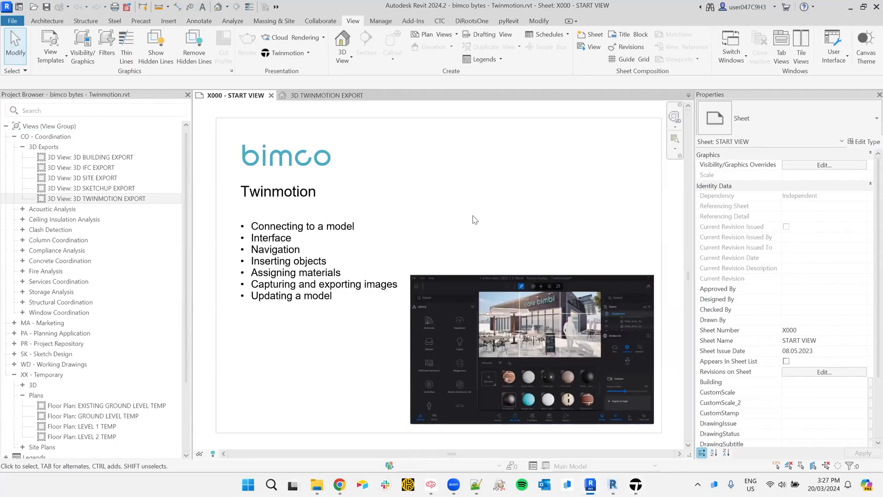
pyautogui.click(327, 95)
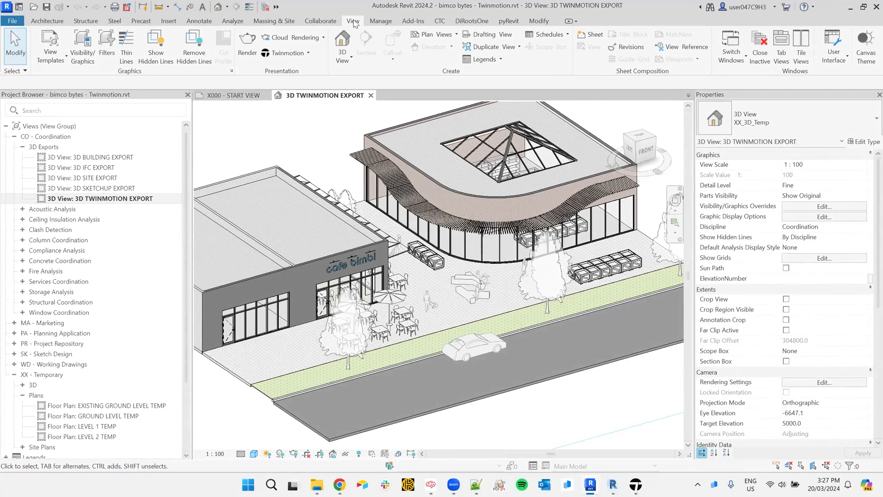
# Open the 3D view in Twinmotion through Direct Link as a new project, keeping the default import options.
pyautogui.click(304, 54)
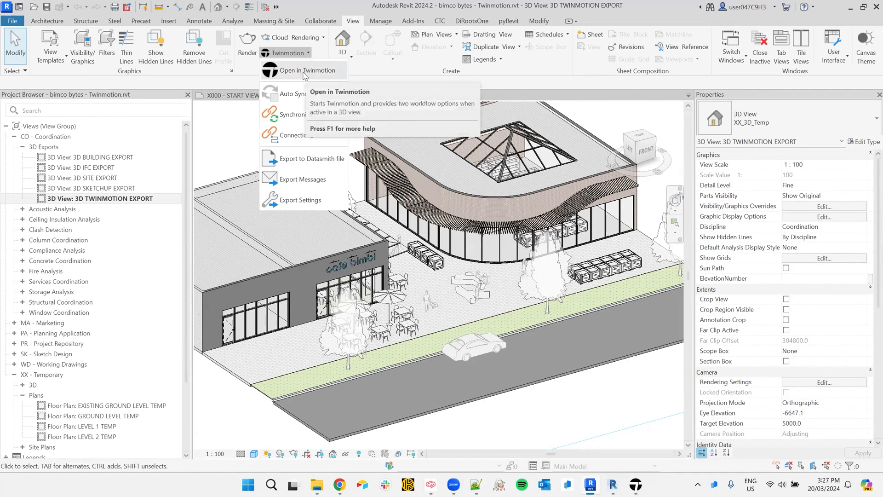
pyautogui.click(303, 71)
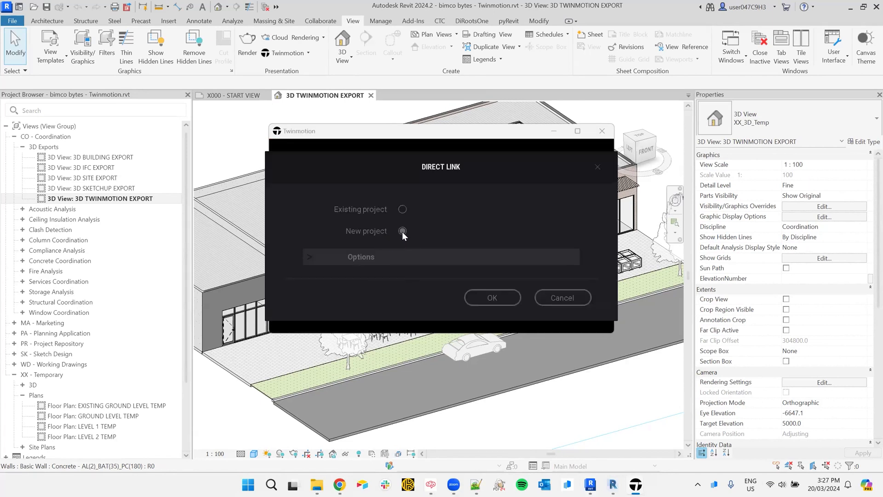
pyautogui.click(313, 258)
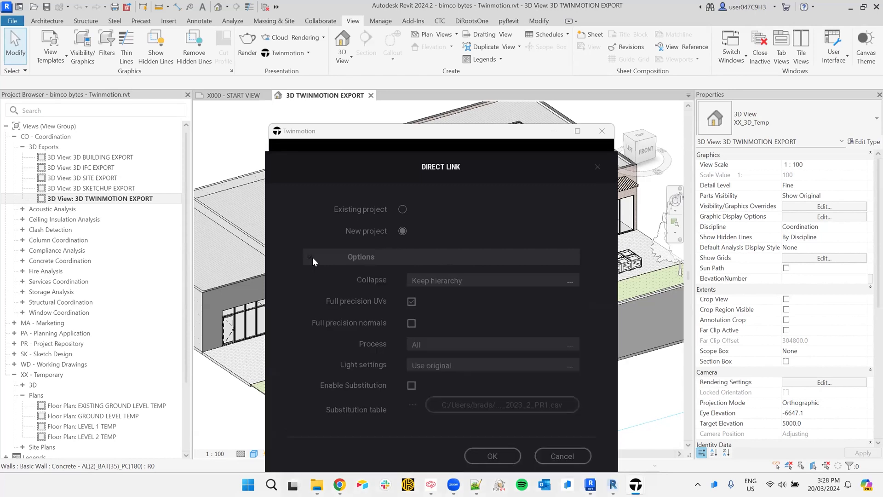
pyautogui.click(313, 258)
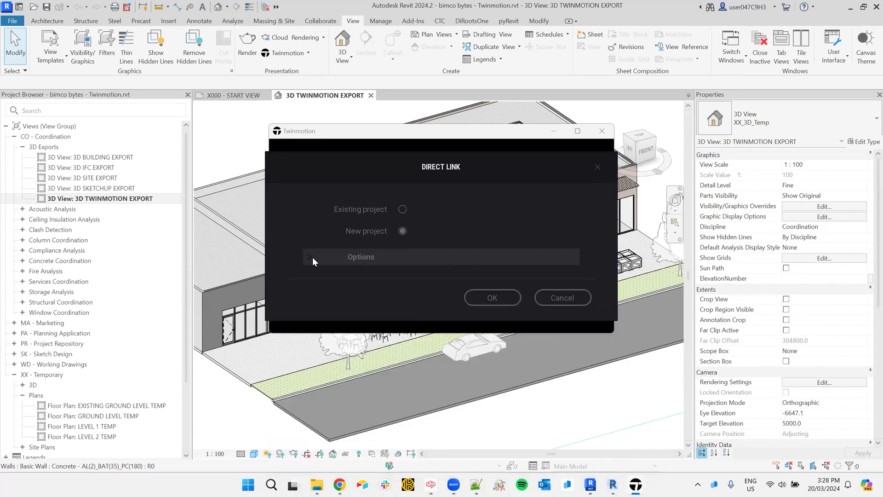
pyautogui.click(491, 298)
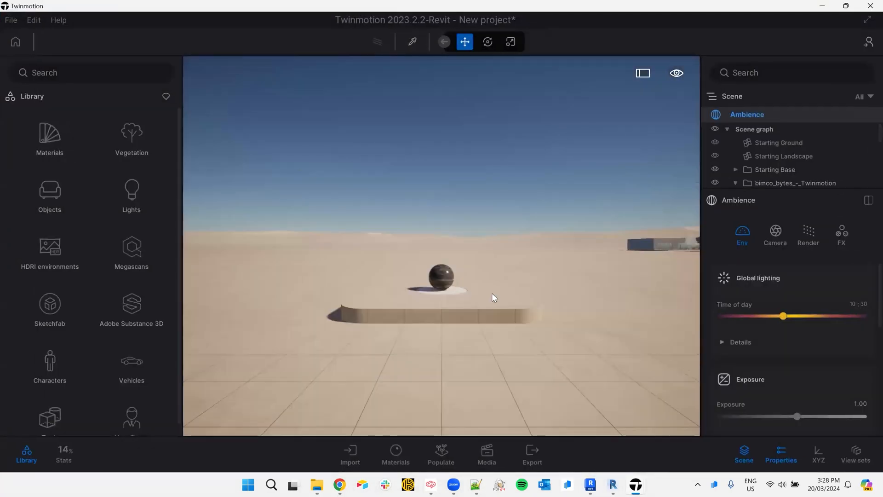
# View the imported café buildings from the street side and review the linked Revit source in the import dock.
pyautogui.moveTo(446, 201); pyautogui.dragTo(419, 311, button='right')
pyautogui.press('w')
pyautogui.press('w')
pyautogui.press('w')
pyautogui.press('d')
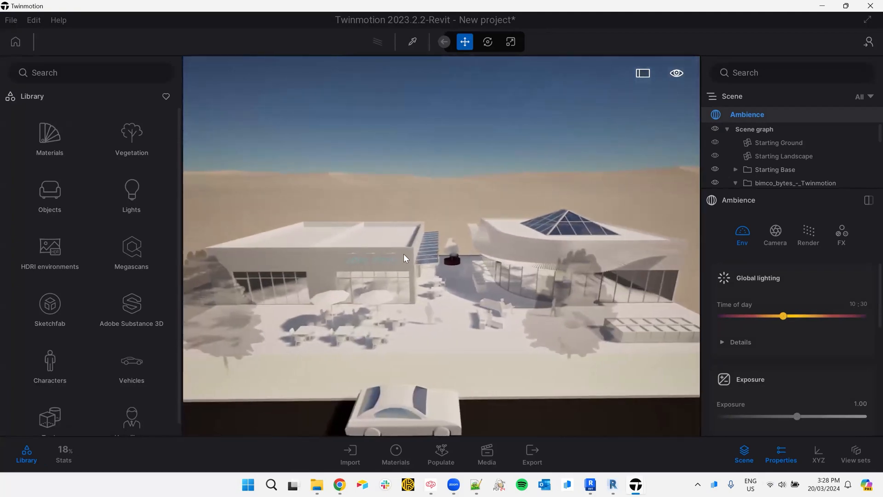
pyautogui.click(357, 458)
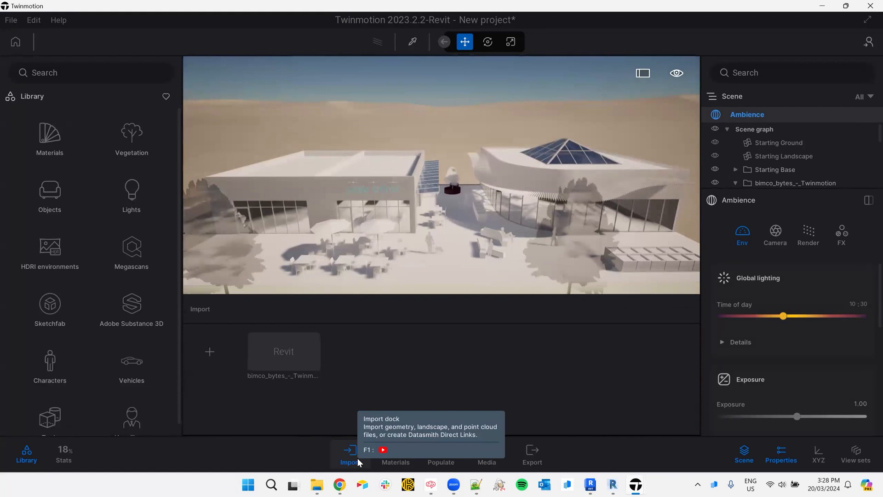
pyautogui.click(358, 458)
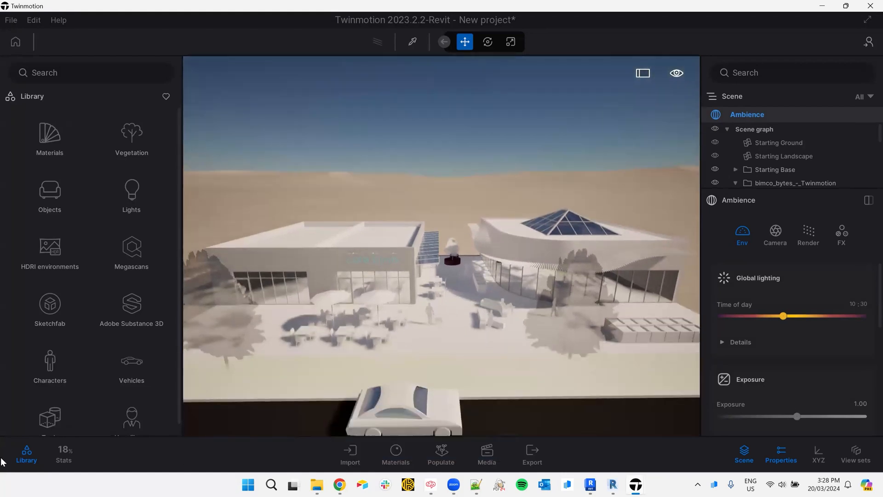
# Hide the Library, Scene and Properties panels to enlarge the viewport.
pyautogui.click(22, 461)
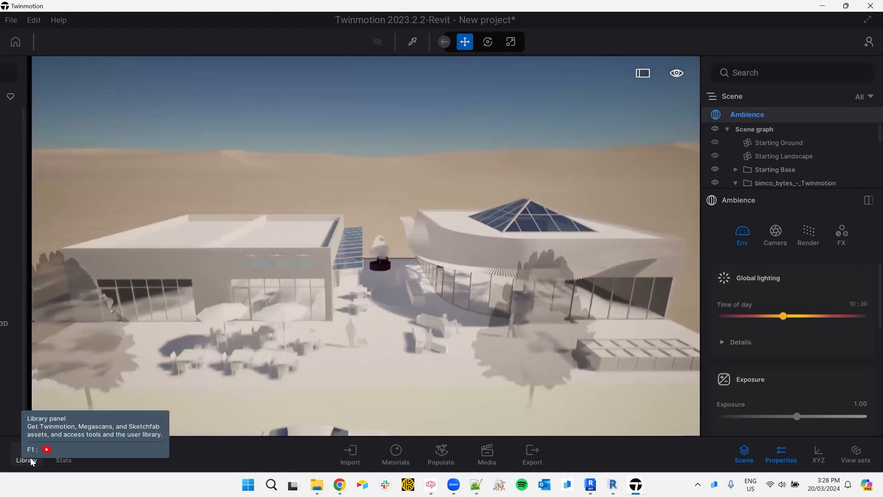
pyautogui.click(743, 454)
pyautogui.click(778, 457)
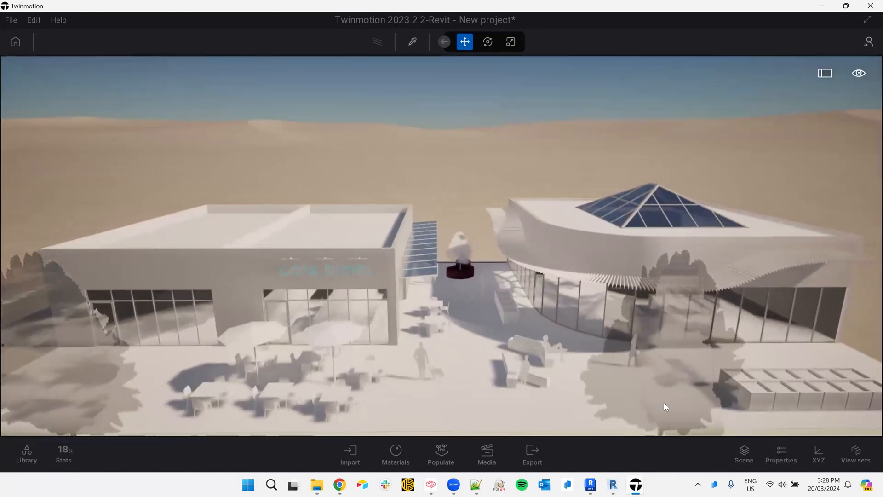
# Display the navigation help overlay in the viewport with the Show navigation option.
pyautogui.click(859, 73)
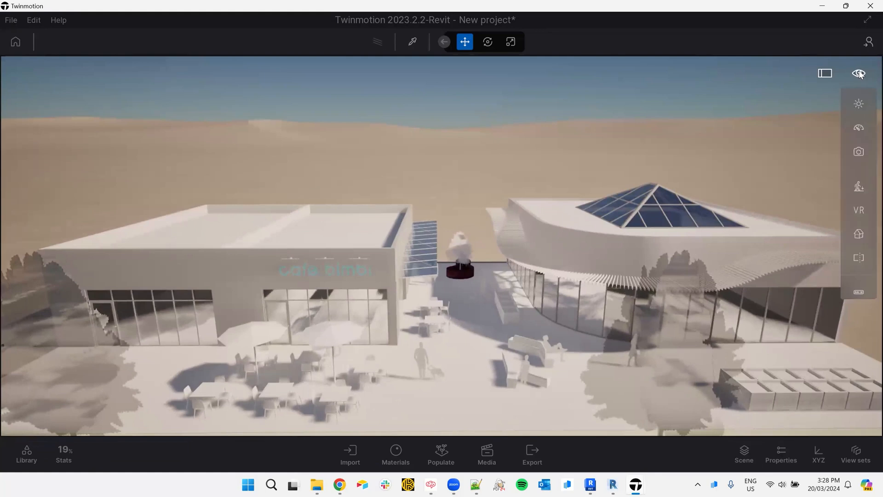
pyautogui.click(859, 74)
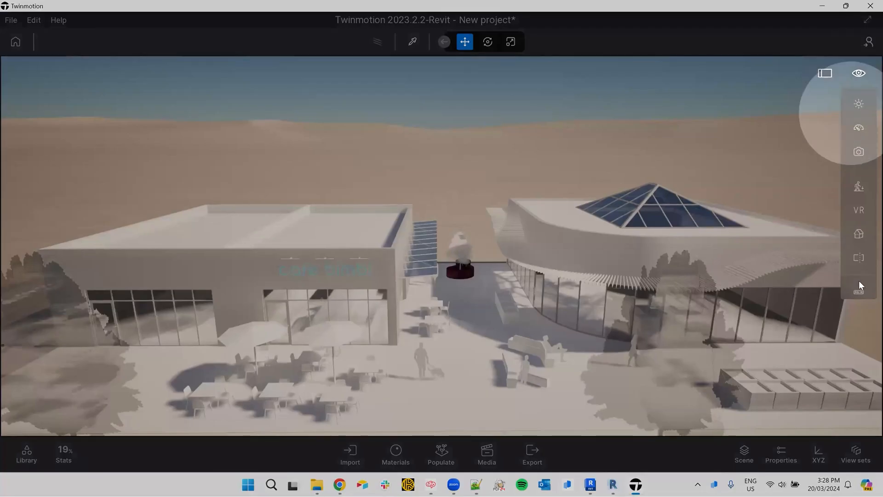
pyautogui.click(859, 74)
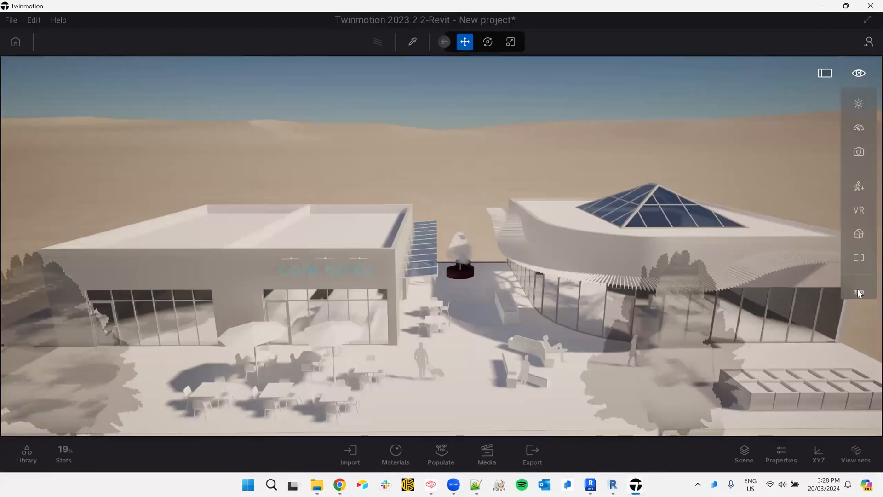
pyautogui.moveTo(858, 291)
pyautogui.click(799, 263)
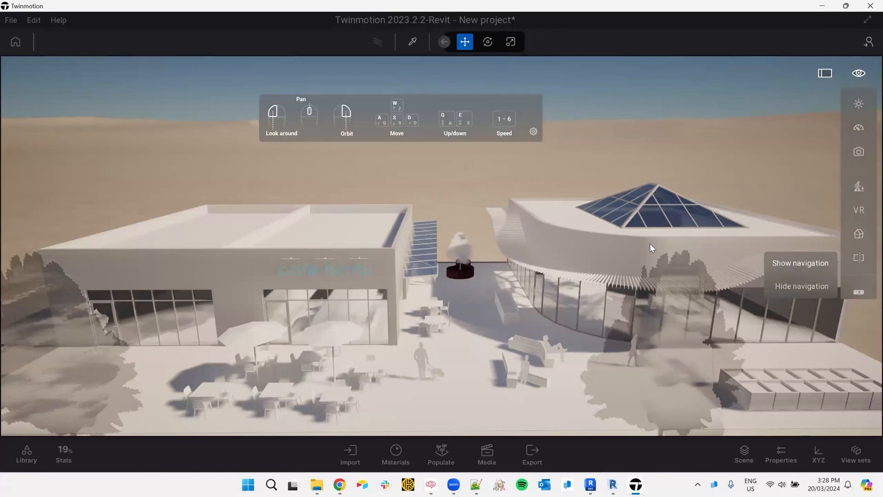
# Try the Twinmotion editor navigation preset and return to the Twinmotion Presentation preset.
pyautogui.click(534, 131)
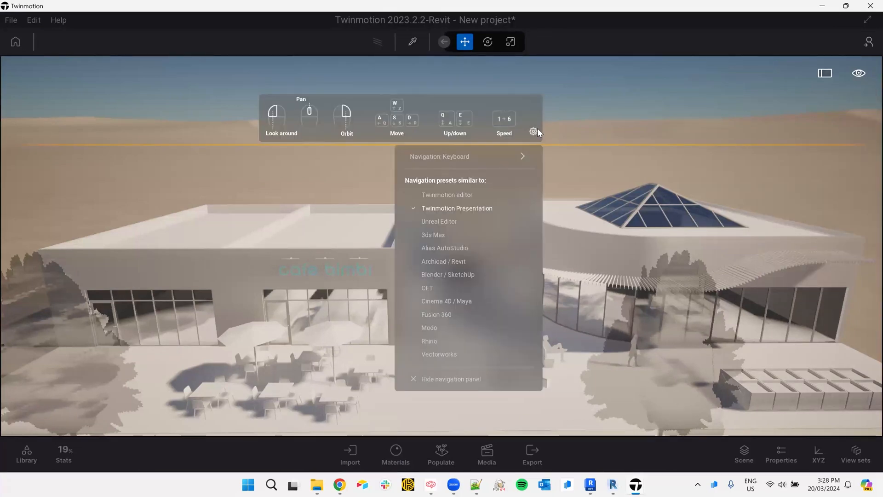
pyautogui.click(468, 195)
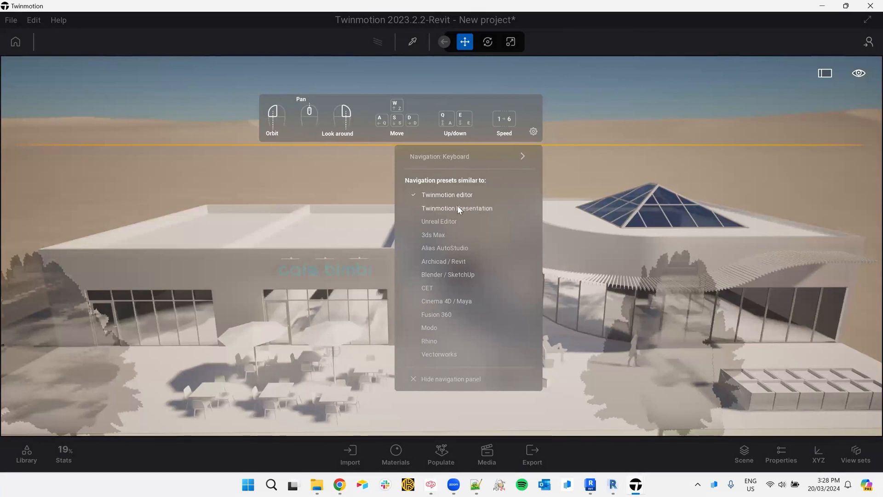
pyautogui.click(473, 208)
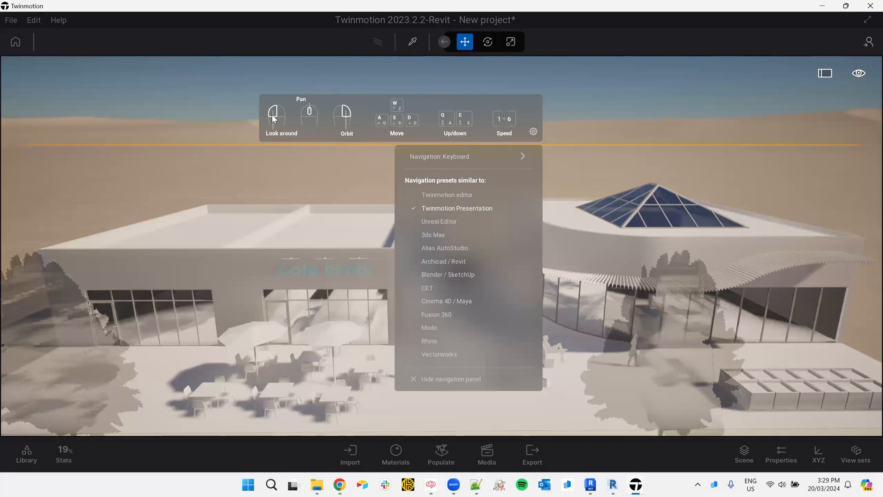
pyautogui.click(533, 132)
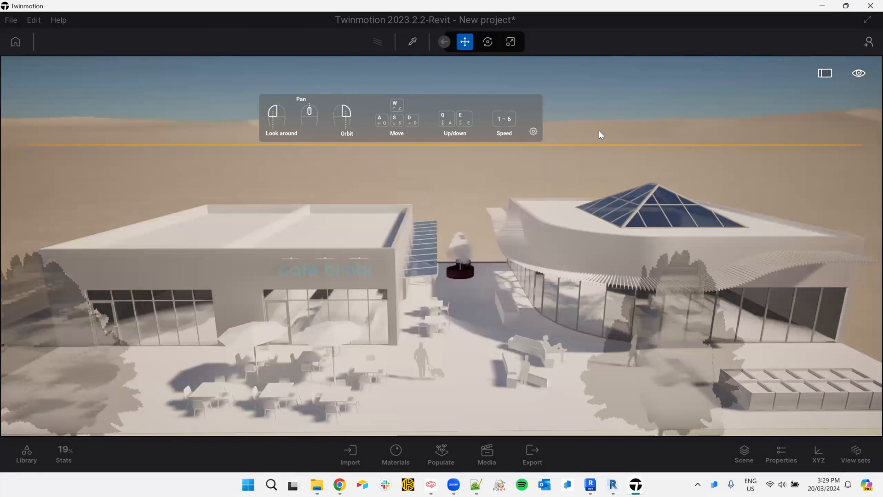
# Test the look around, pan and orbit controls on the café buildings.
pyautogui.moveTo(459, 272); pyautogui.dragTo(497, 256)
pyautogui.moveTo(498, 255); pyautogui.dragTo(484, 236, button='middle')
pyautogui.moveTo(308, 278); pyautogui.dragTo(361, 307, button='right')
pyautogui.moveTo(317, 273); pyautogui.dragTo(303, 267, button='right')
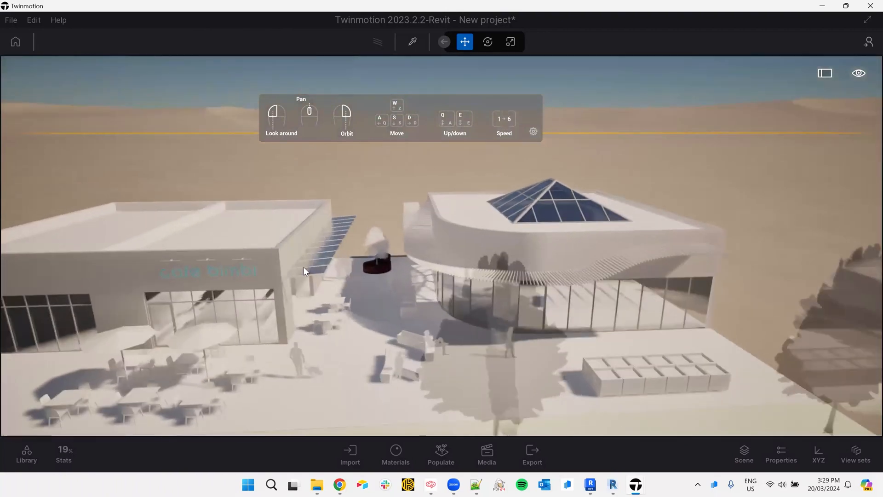
# Test moving the camera forward, backward, sideways and down, bringing the view closer to the café frontage.
pyautogui.moveTo(308, 284); pyautogui.dragTo(317, 278)
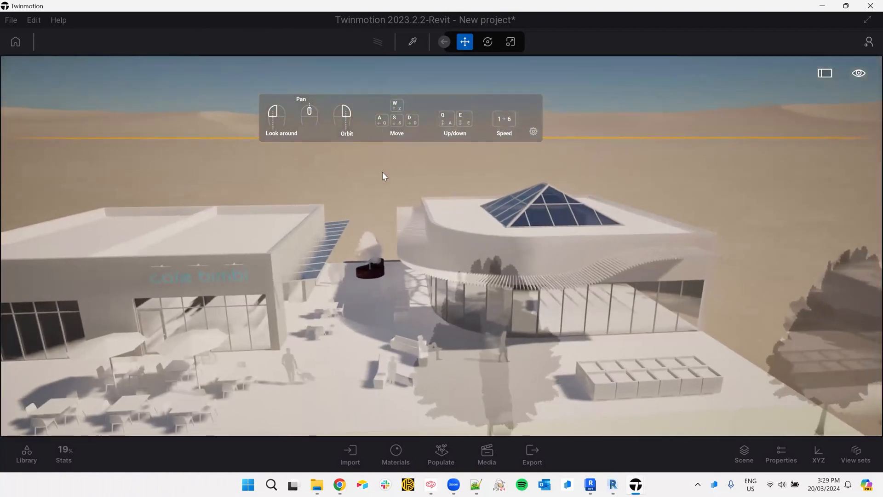
pyautogui.press('w')
pyautogui.press('s')
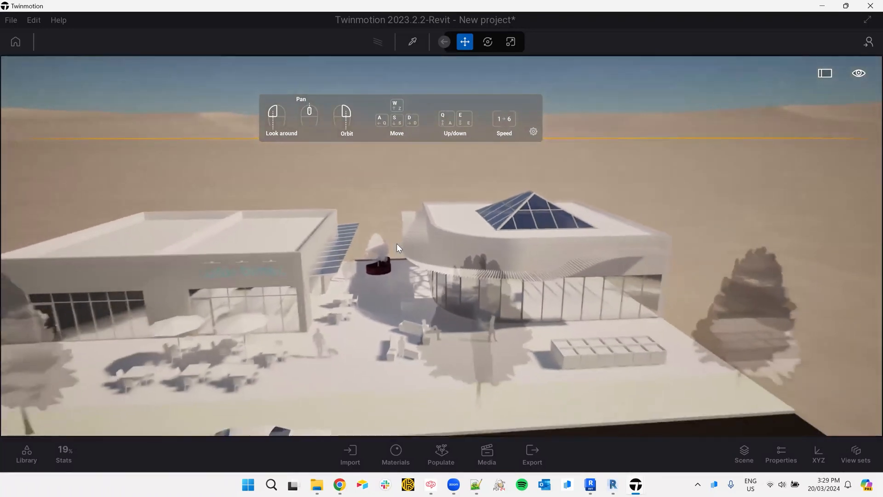
pyautogui.press('a')
pyautogui.press('d')
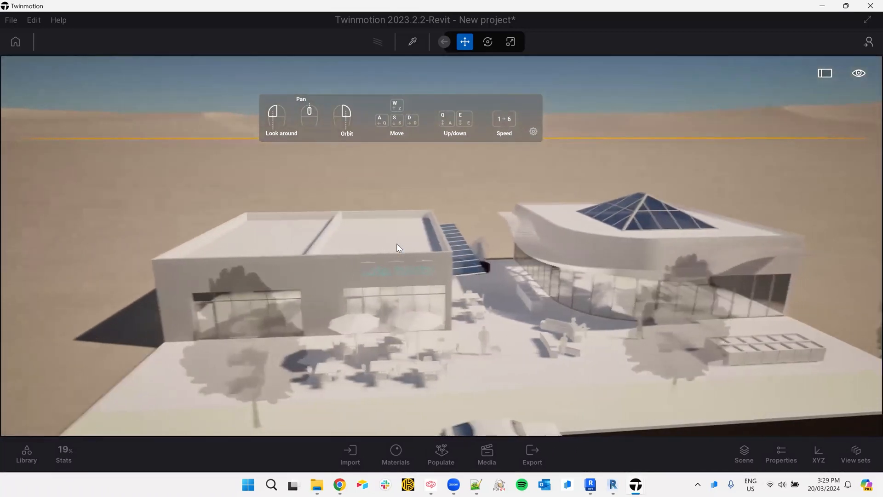
pyautogui.press('q')
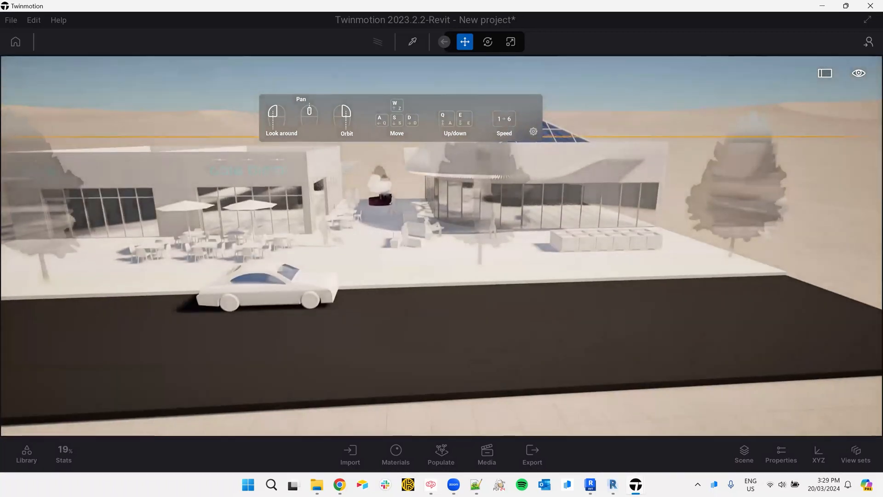
pyautogui.press('w')
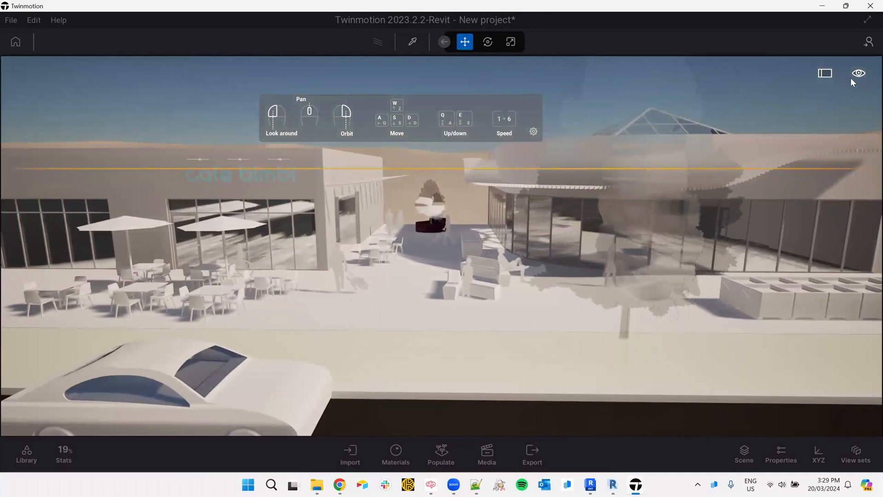
# Set the navigation speed to Walk speed 3 and select the tree in front of the curved building.
pyautogui.moveTo(857, 73)
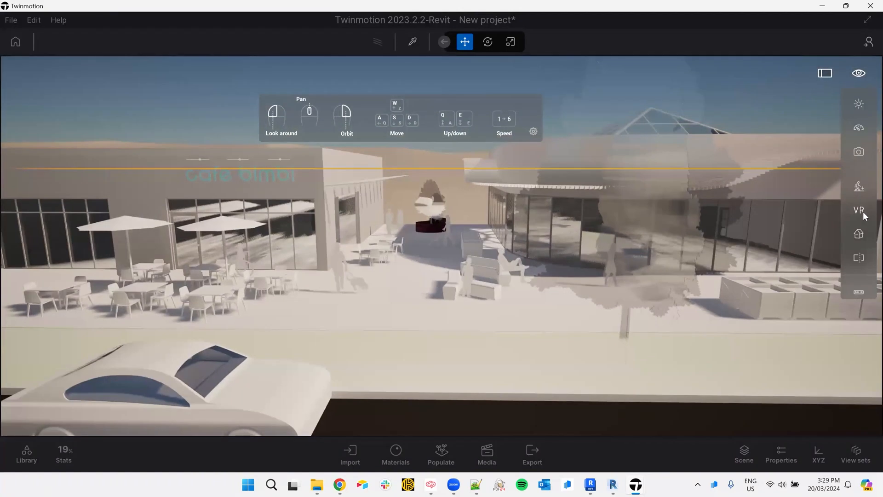
pyautogui.click(859, 128)
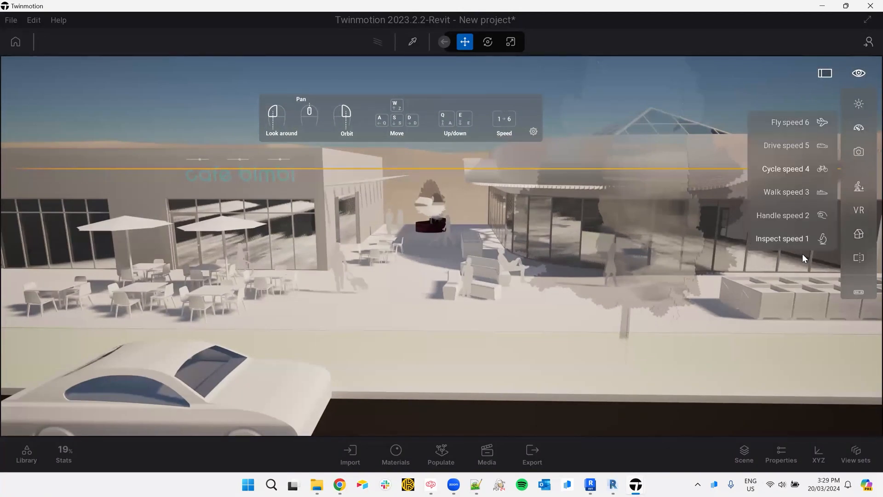
pyautogui.click(795, 192)
pyautogui.click(621, 242)
# Remove the navigation help overlay from the viewport with the Hide navigation option.
pyautogui.moveTo(859, 75)
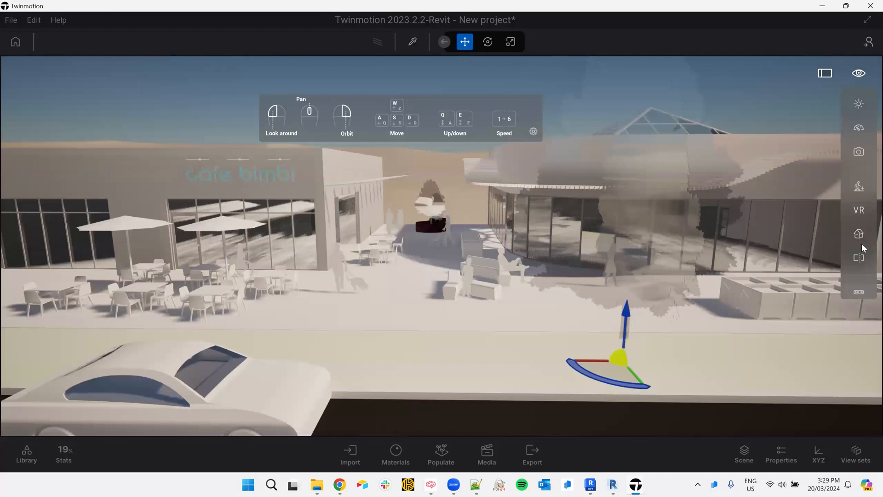
pyautogui.moveTo(859, 290)
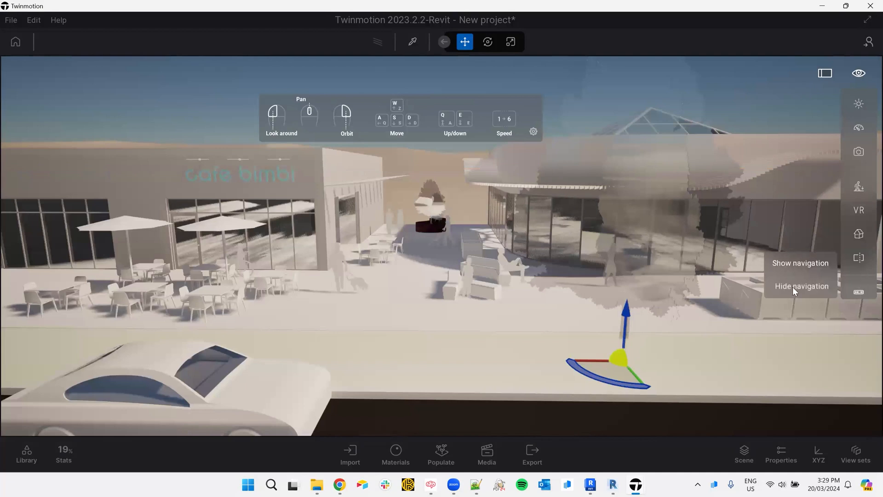
pyautogui.click(793, 286)
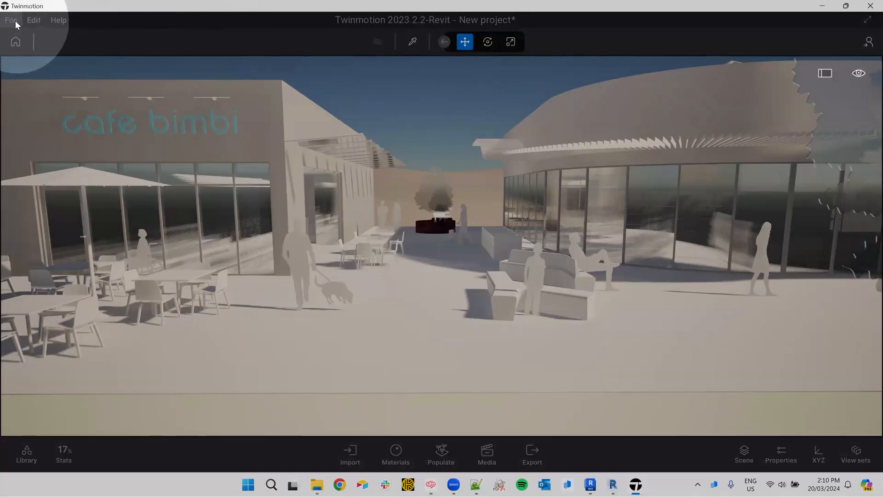
# Review the available file, Datasmith export, editing and help commands.
pyautogui.click(15, 21)
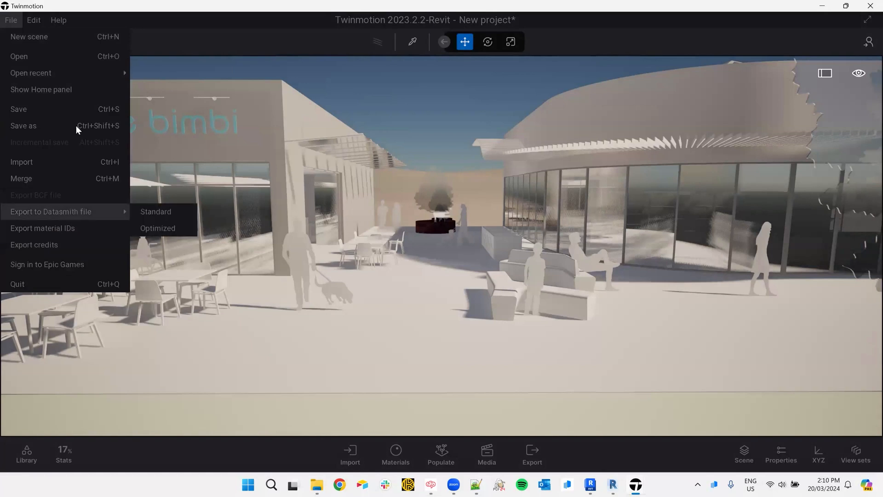
pyautogui.moveTo(45, 20)
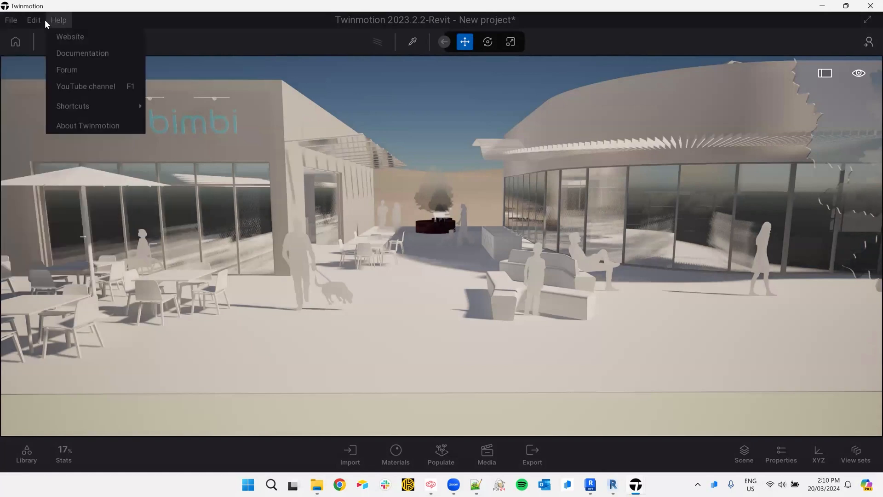
pyautogui.click(134, 19)
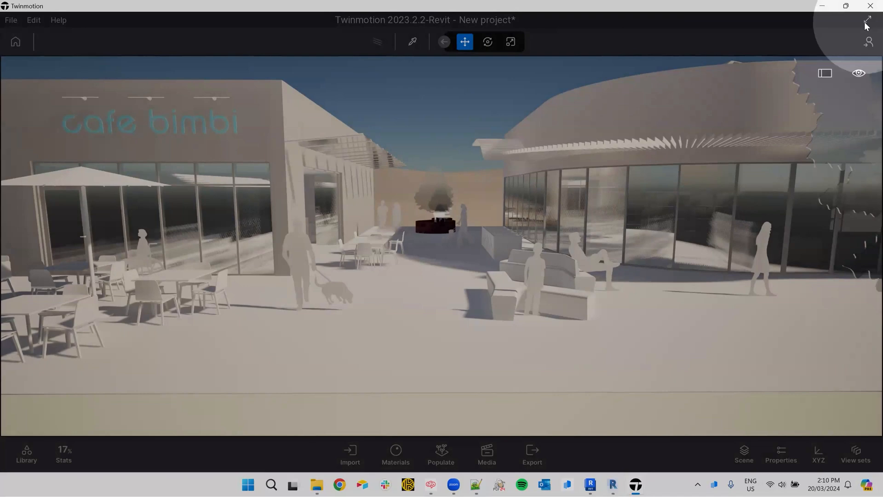
# Try full-screen mode and return to the normal window, and view the Home panel's latest content and recent scenes.
pyautogui.click(867, 21)
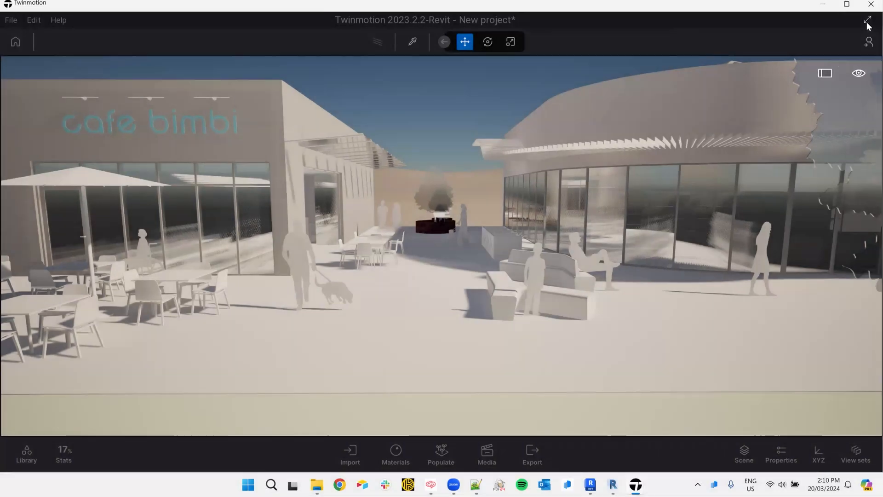
pyautogui.click(832, 8)
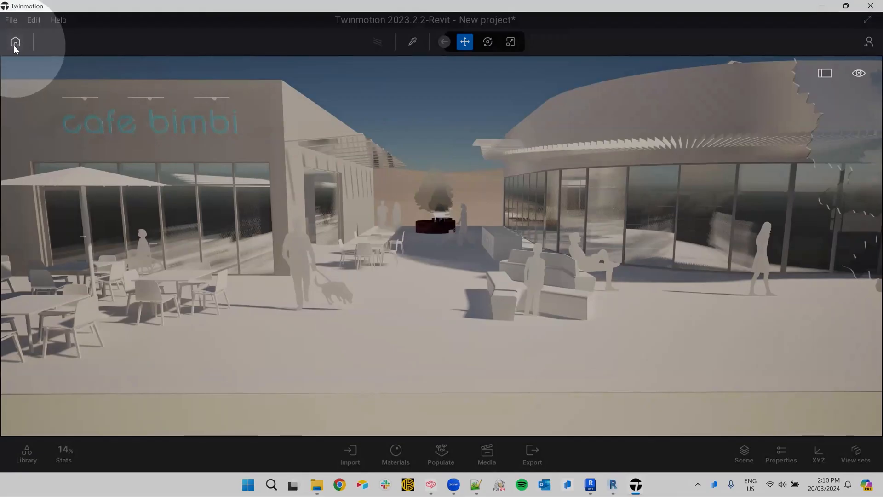
pyautogui.click(16, 43)
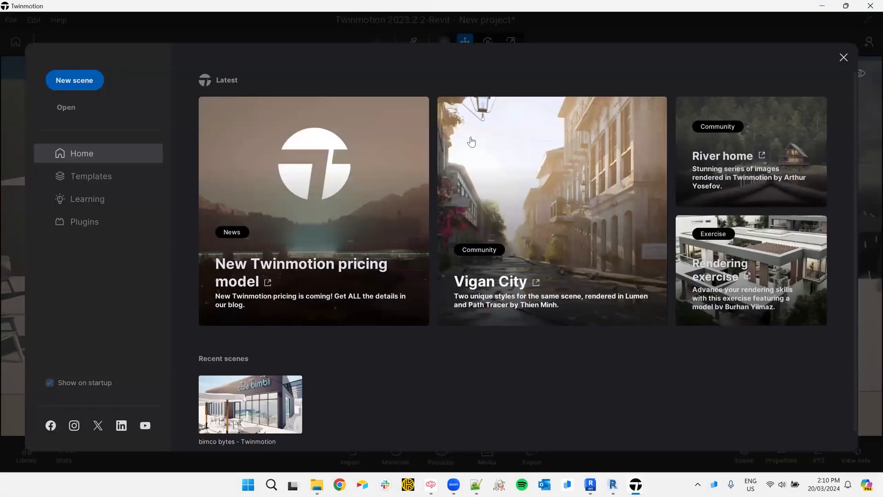
pyautogui.click(843, 58)
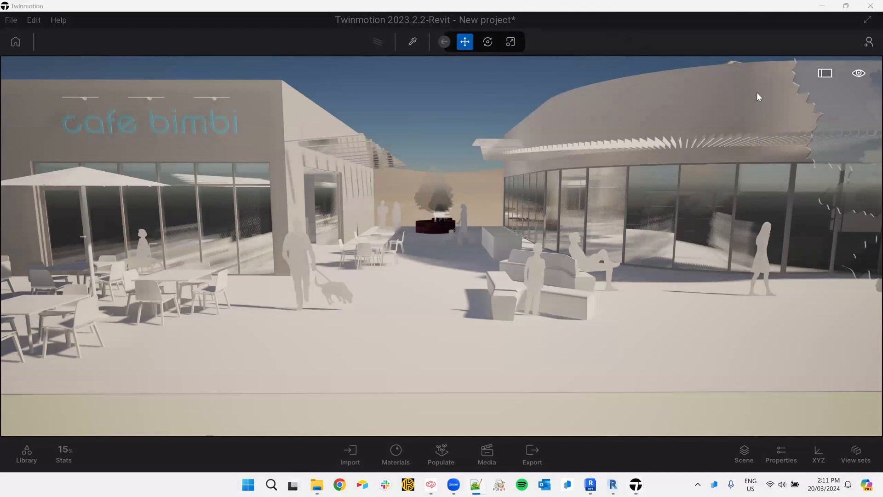
# Preview the Plaster, Shaded outline and Flat outline styles on the café in the interface-free viewport mode, and return to the full interface.
pyautogui.press('ctrl')
pyautogui.press('ctrl')
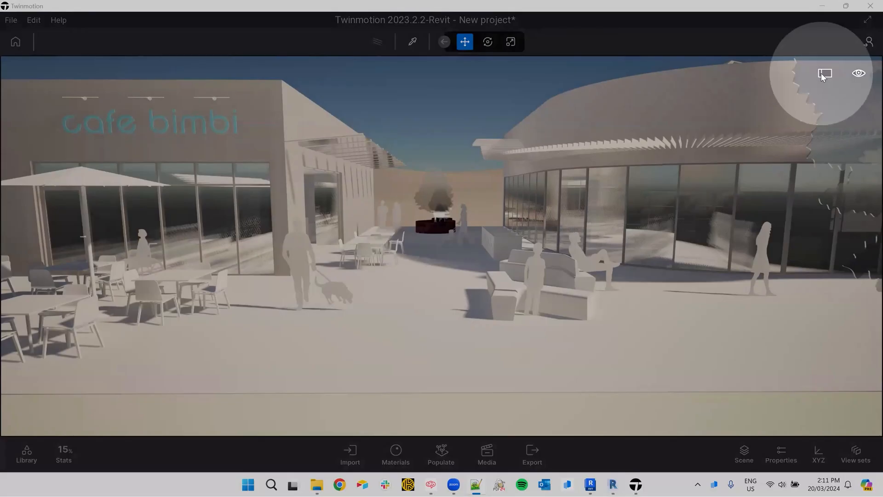
pyautogui.click(825, 74)
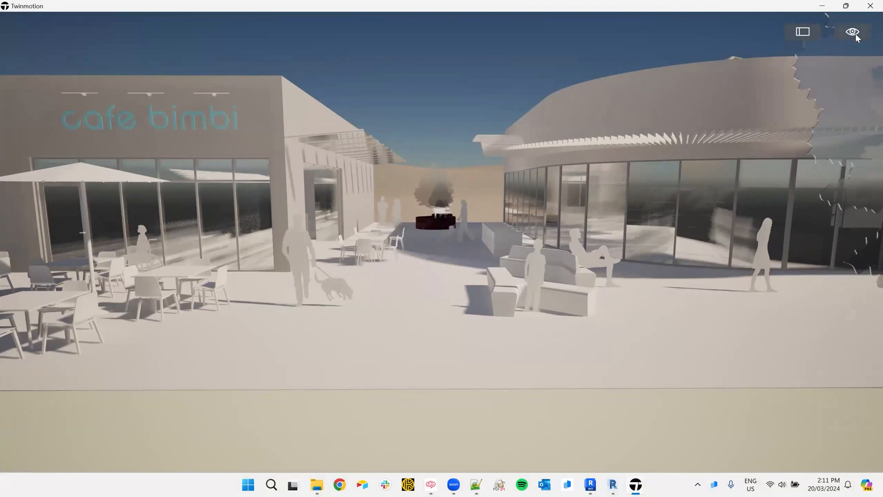
pyautogui.moveTo(855, 34)
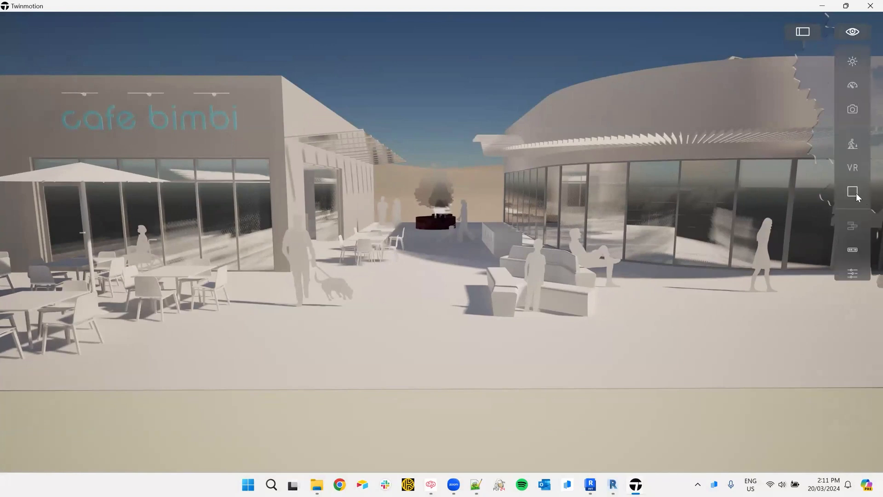
pyautogui.moveTo(857, 197)
pyautogui.click(816, 174)
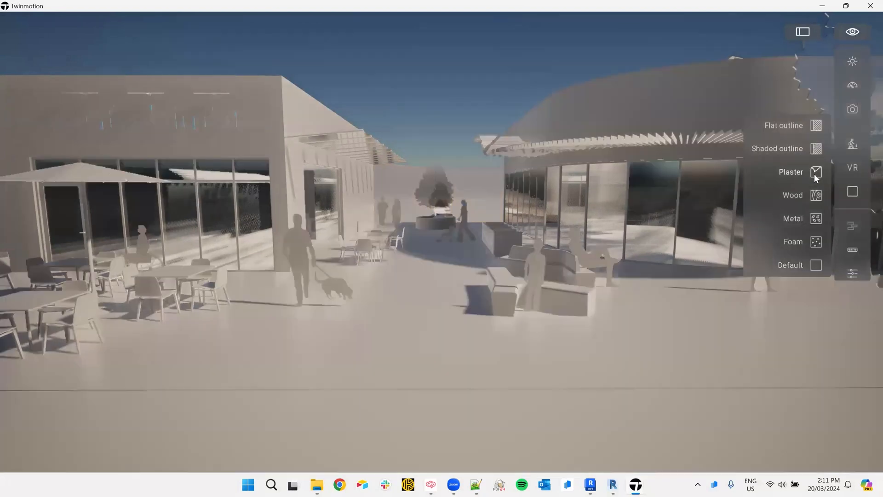
pyautogui.click(816, 149)
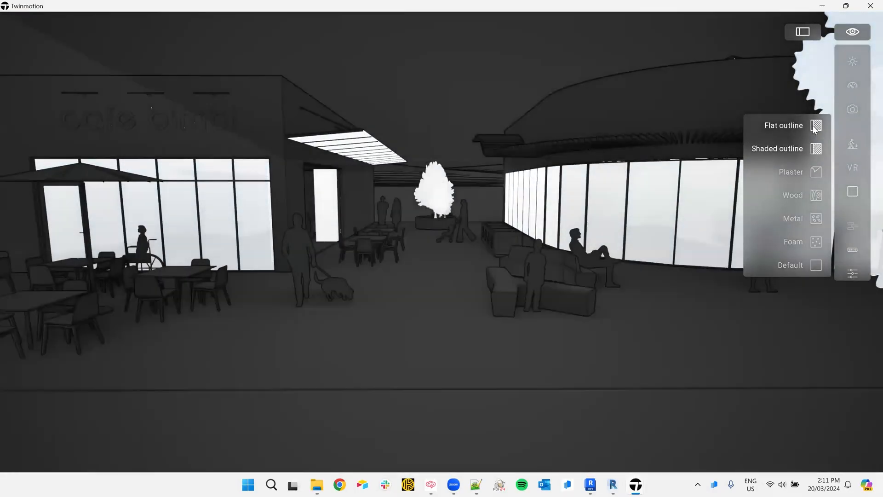
pyautogui.click(815, 127)
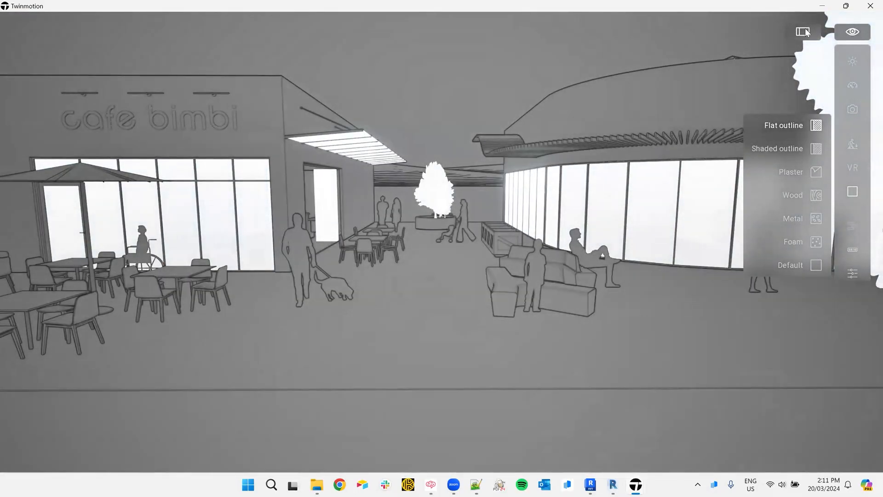
pyautogui.click(803, 32)
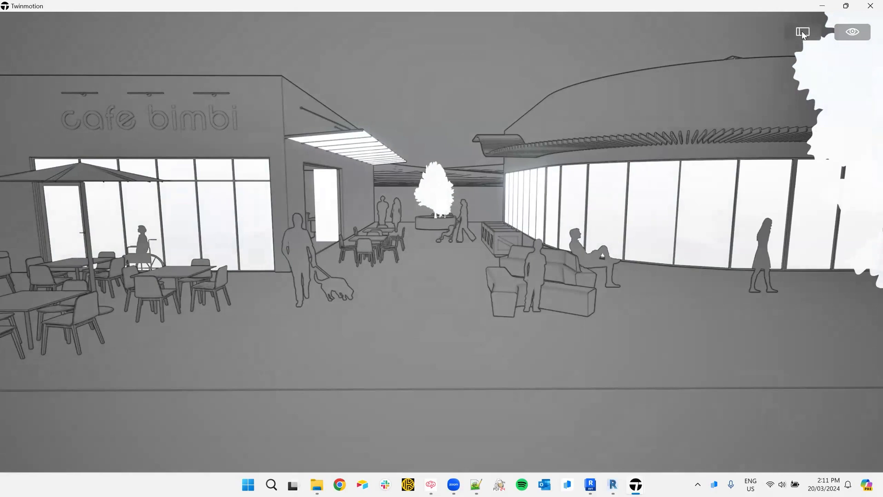
pyautogui.click(801, 32)
# Adjust the Time of day slightly for the café scene using the viewport's quick settings.
pyautogui.click(858, 74)
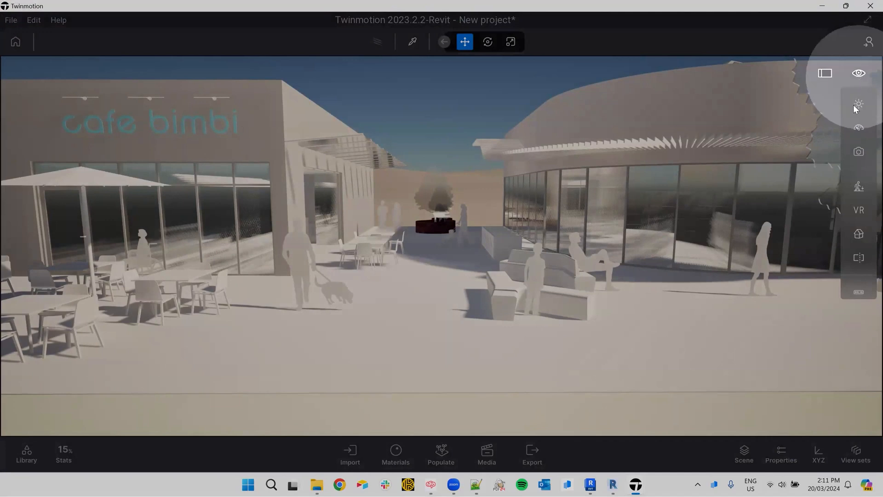
pyautogui.moveTo(855, 109)
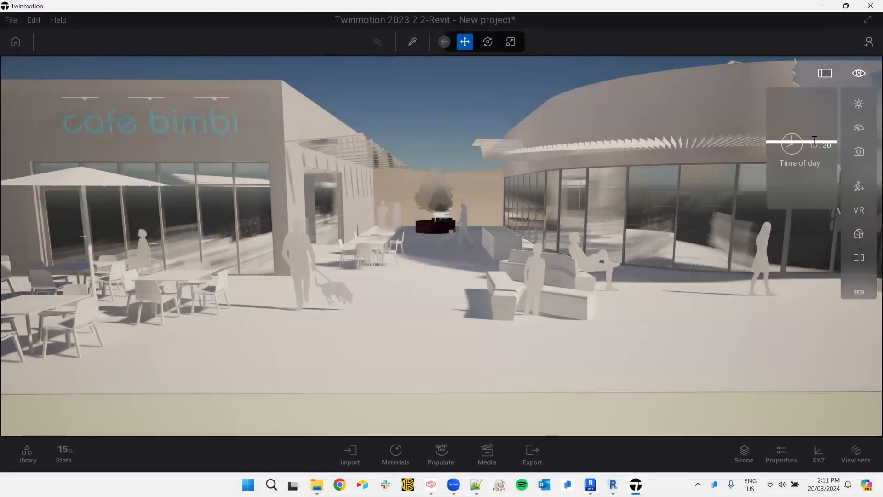
pyautogui.moveTo(800, 141)
pyautogui.mouseDown()
pyautogui.moveTo(799, 132)
pyautogui.moveTo(799, 142)
pyautogui.mouseUp()
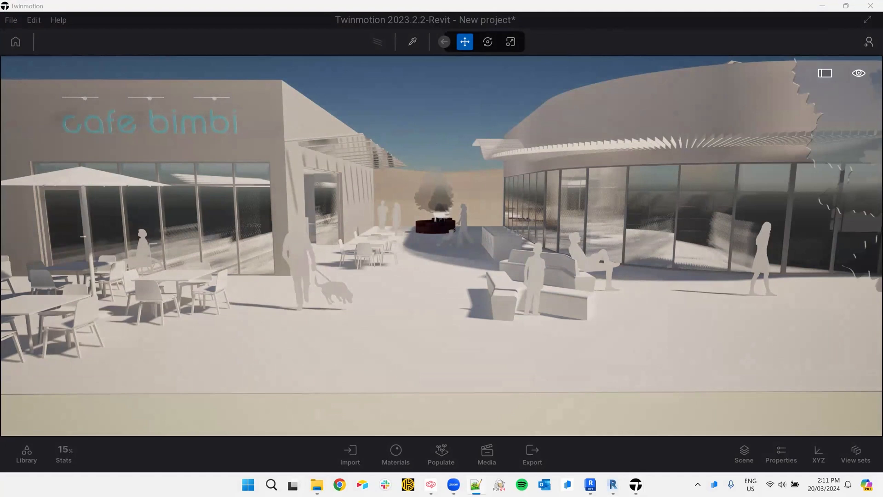
# View the Library's asset categories and hide the Library again.
pyautogui.press('ctrl')
pyautogui.press('ctrl')
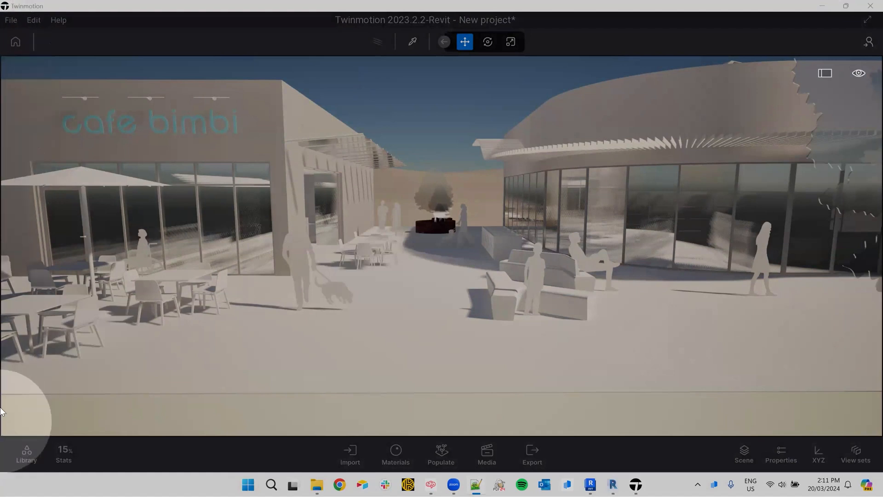
pyautogui.click(26, 455)
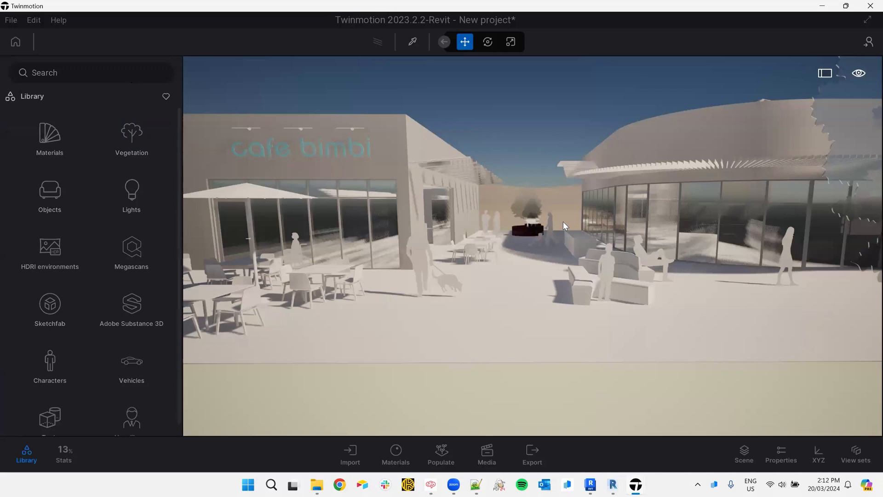
pyautogui.click(40, 457)
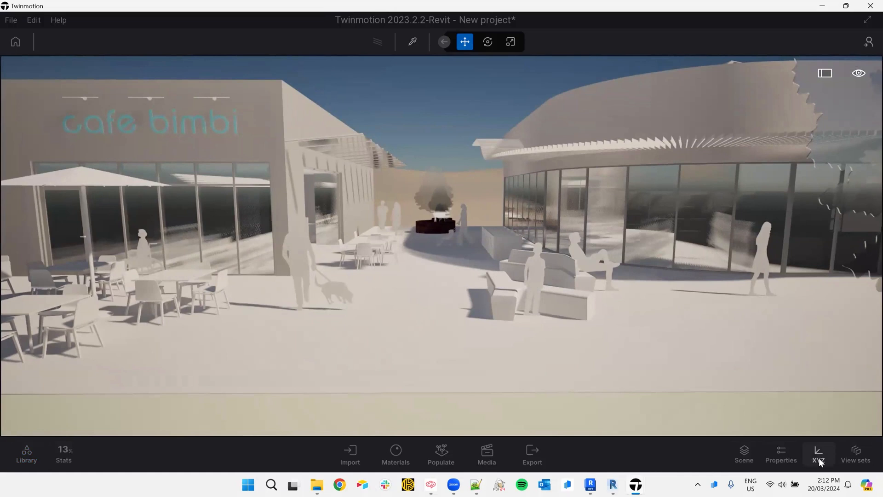
# Examine the Scene object hierarchy and the Properties panel, hiding each one again.
pyautogui.click(743, 457)
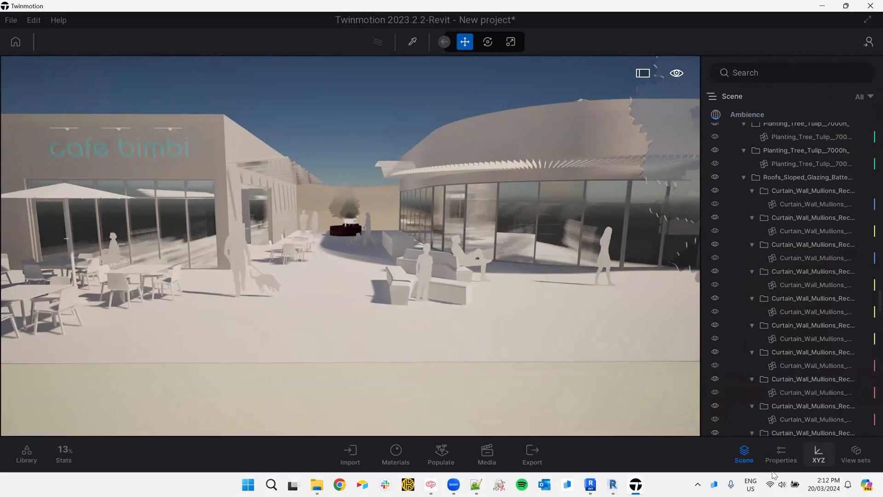
pyautogui.click(753, 453)
pyautogui.click(771, 453)
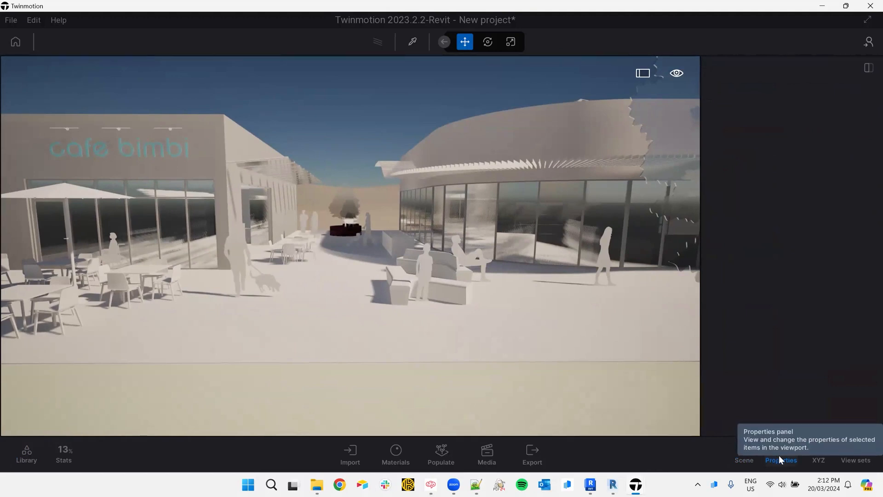
pyautogui.click(779, 455)
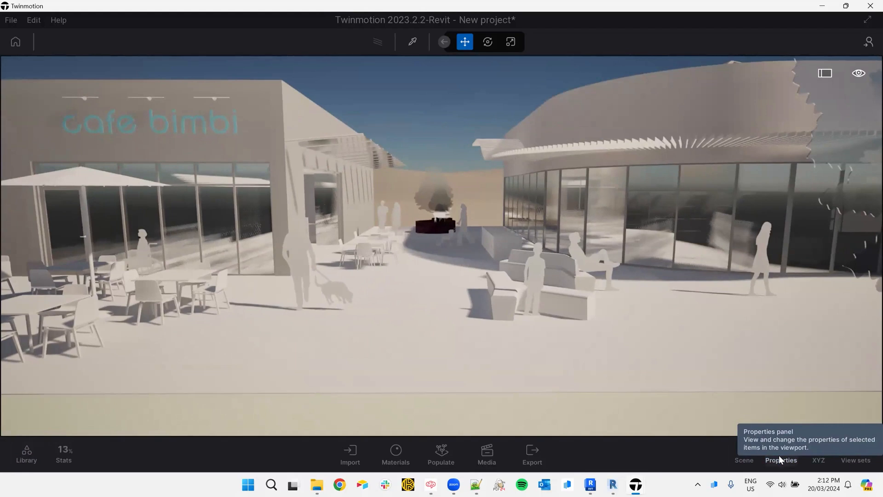
# Show the XYZ transform values for the corner bench in the courtyard between the two buildings.
pyautogui.click(817, 455)
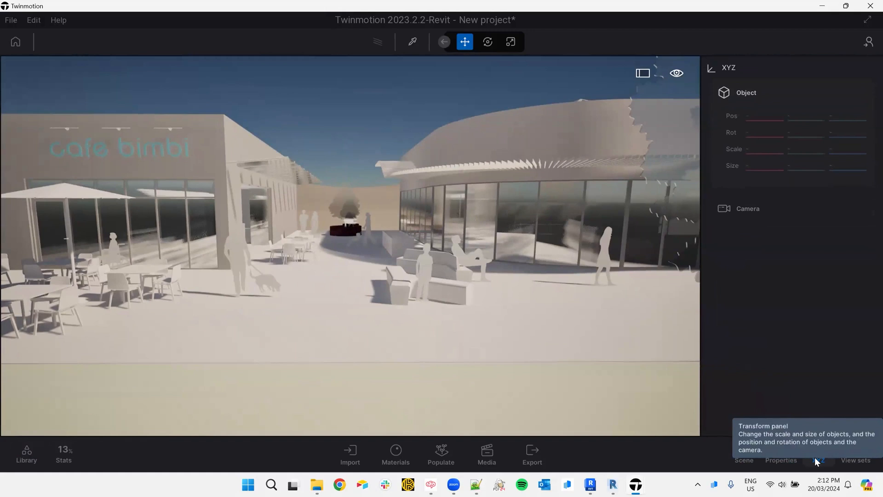
pyautogui.click(448, 295)
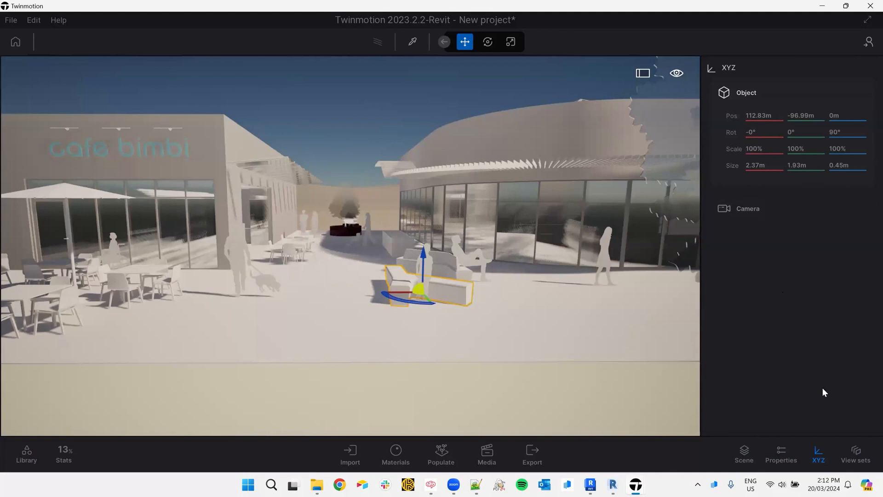
# Hide the bench's XYZ values, clear the selection, and create a view set of the scene named Everything.
pyautogui.click(821, 460)
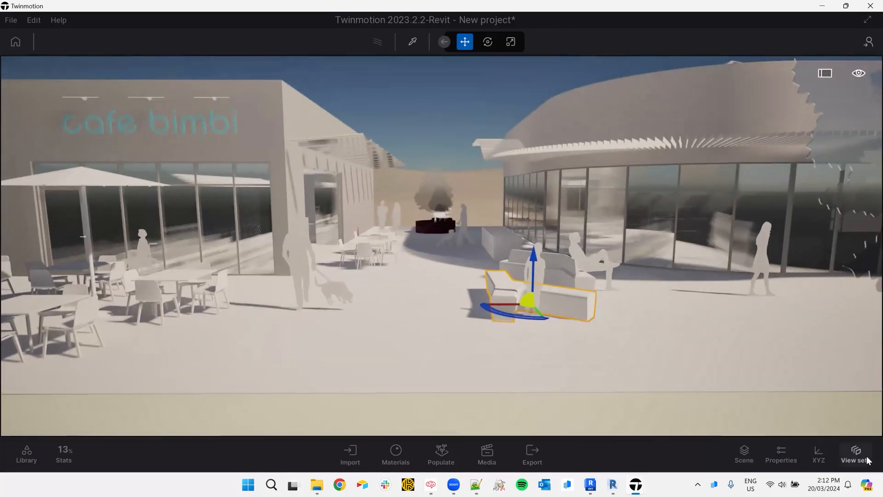
pyautogui.click(866, 459)
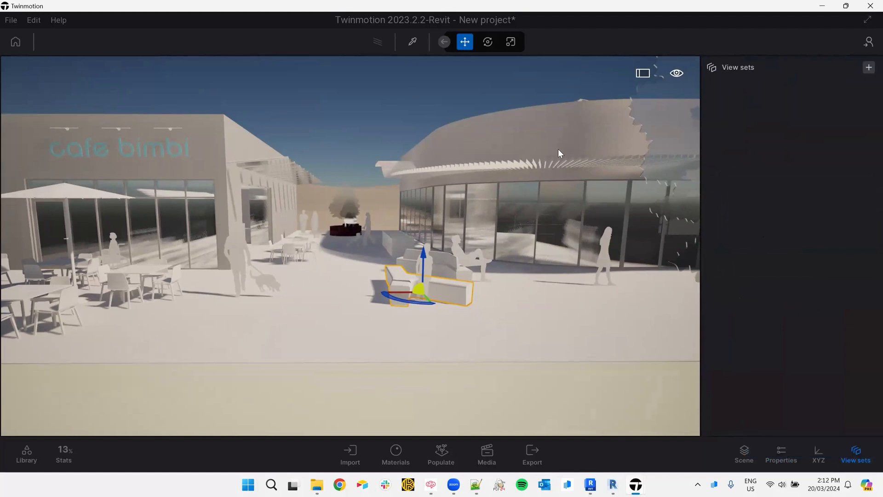
pyautogui.click(384, 104)
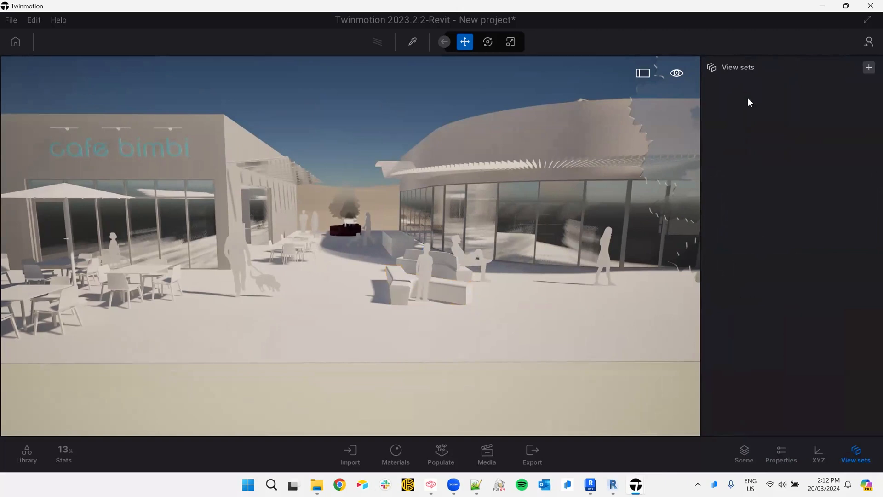
pyautogui.click(869, 68)
pyautogui.rightClick(744, 85)
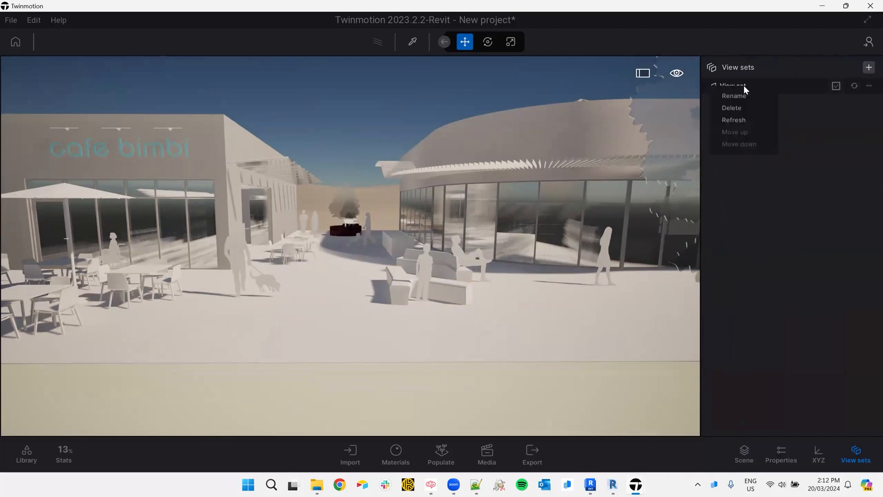
pyautogui.click(740, 100)
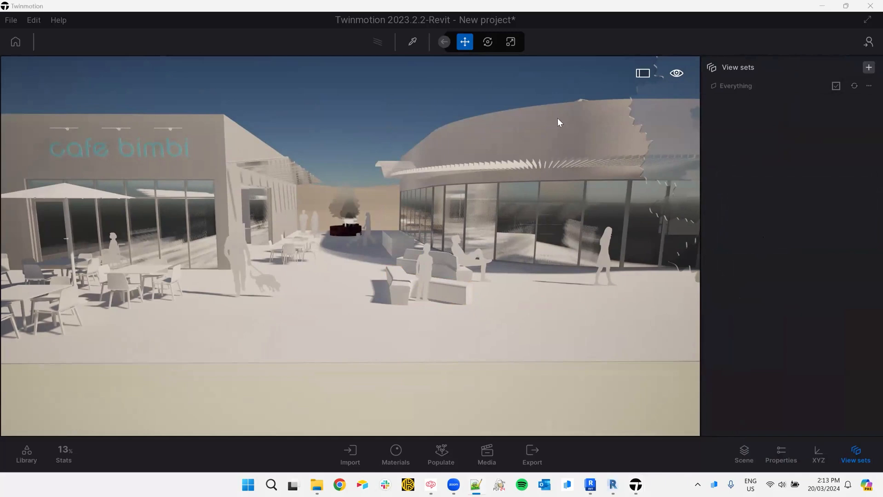
# Show the Scene hierarchy and examine the Ambience properties, including the environment and FX settings.
pyautogui.click(747, 457)
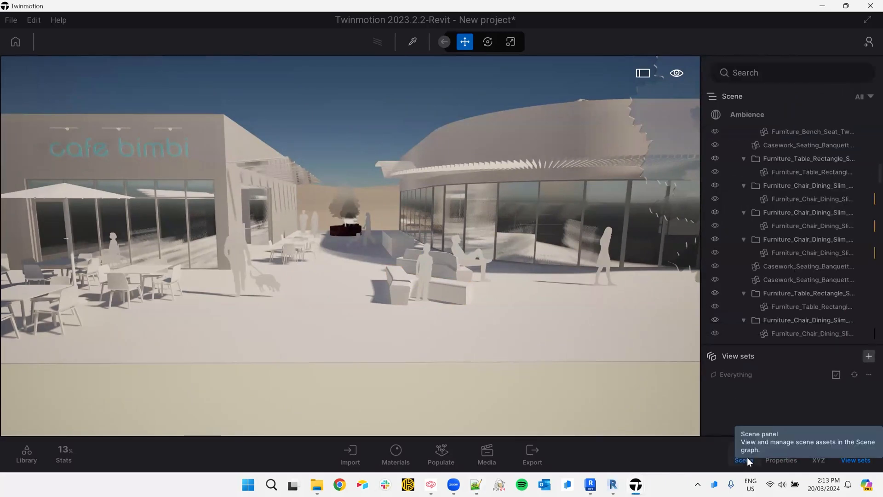
pyautogui.click(721, 119)
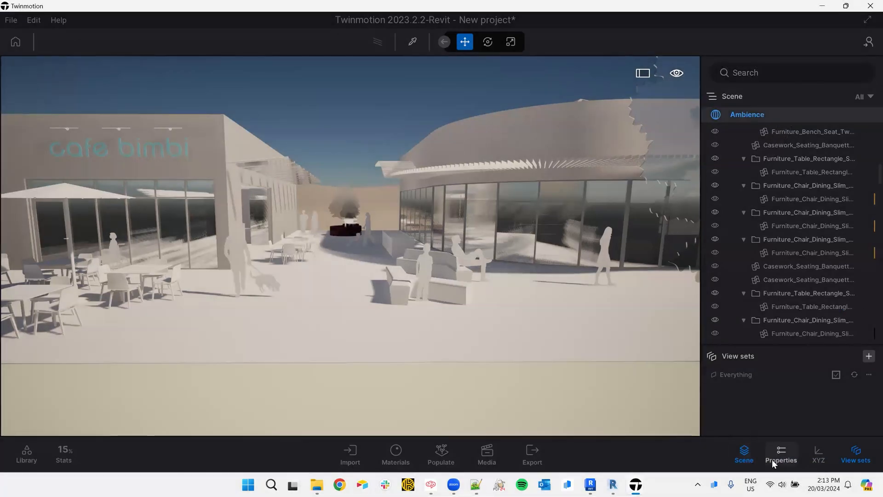
pyautogui.click(771, 459)
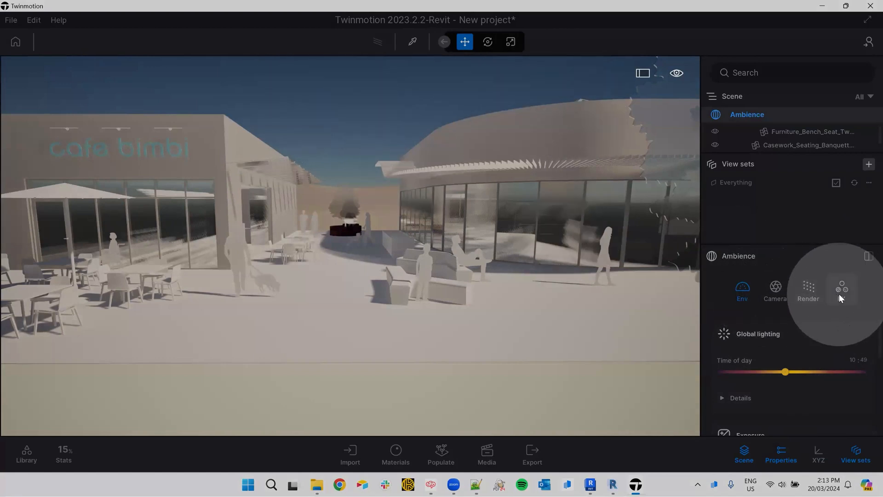
pyautogui.click(839, 294)
pyautogui.scroll(-3, 812, 391)
pyautogui.scroll(3, 801, 409)
pyautogui.click(745, 290)
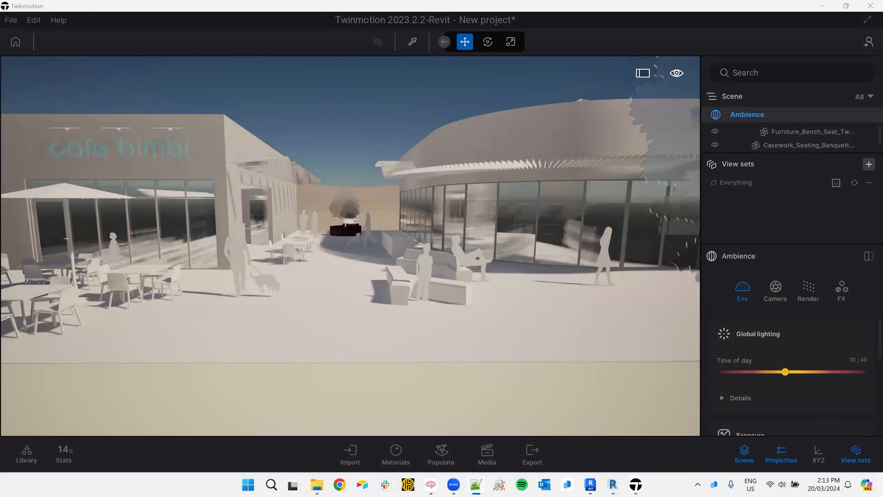
# Examine the options for the linked Revit model in the Import dock and for the Glass_Awning material in the Materials dock.
pyautogui.click(356, 454)
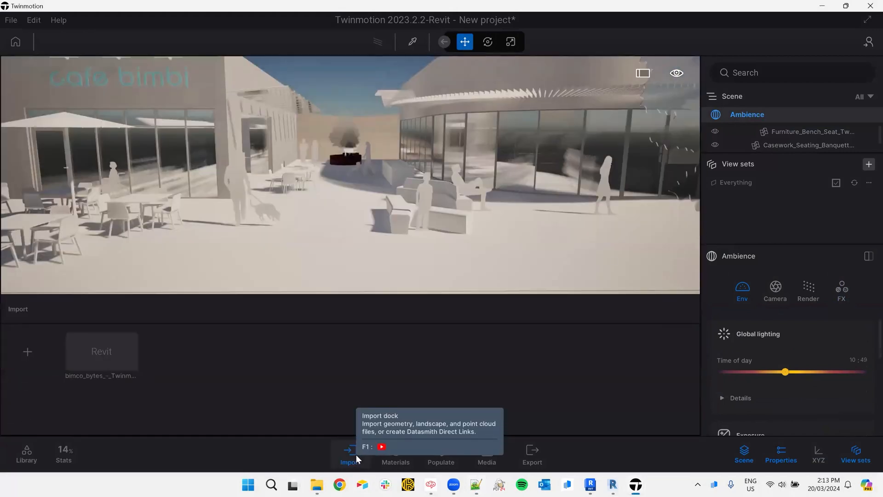
pyautogui.click(82, 351)
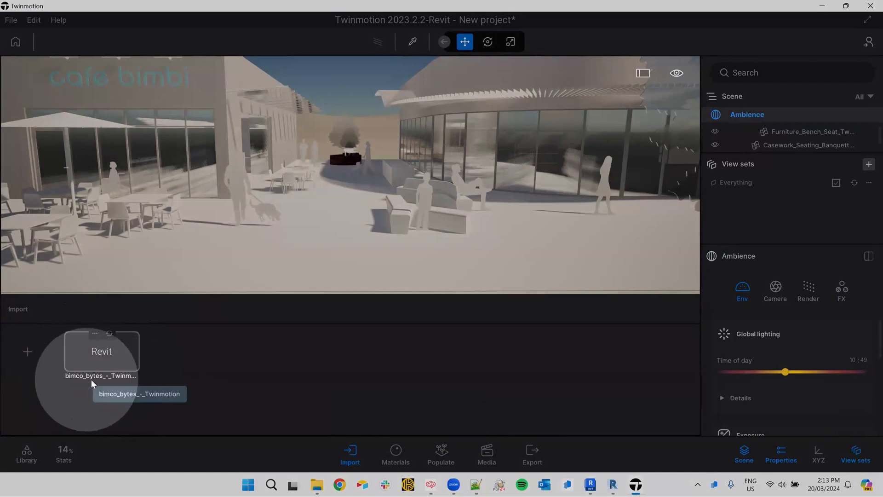
pyautogui.click(95, 333)
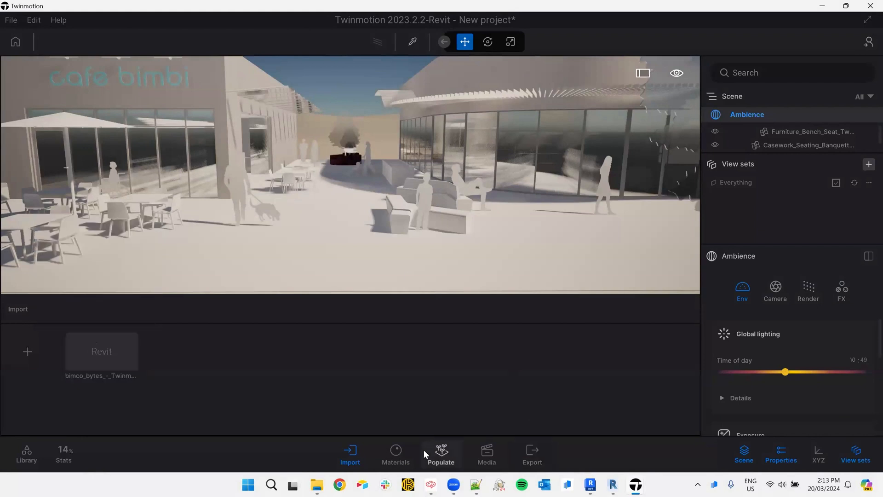
pyautogui.click(391, 452)
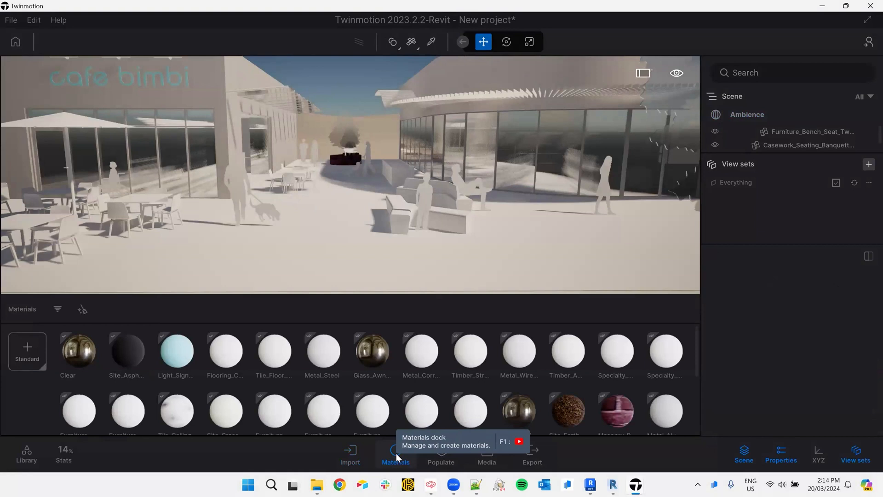
pyautogui.rightClick(374, 335)
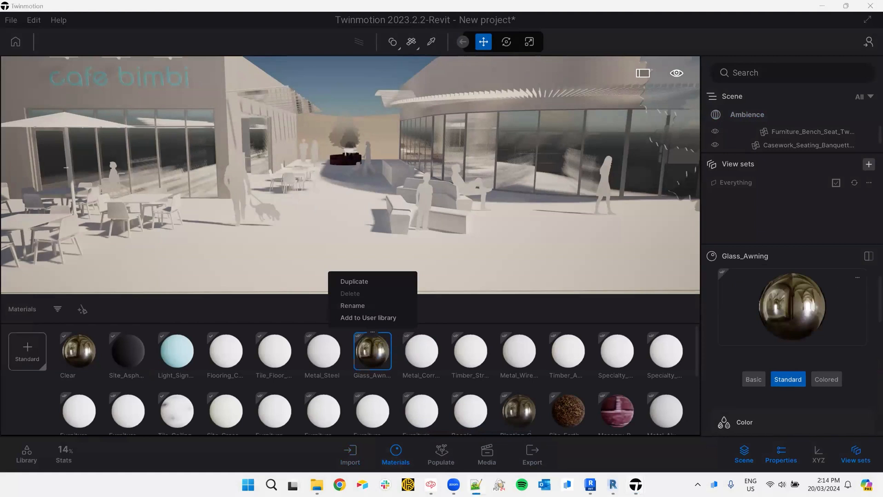
# Examine the Foliage and Paths tools of Populate with the Materials dock hidden.
pyautogui.click(443, 453)
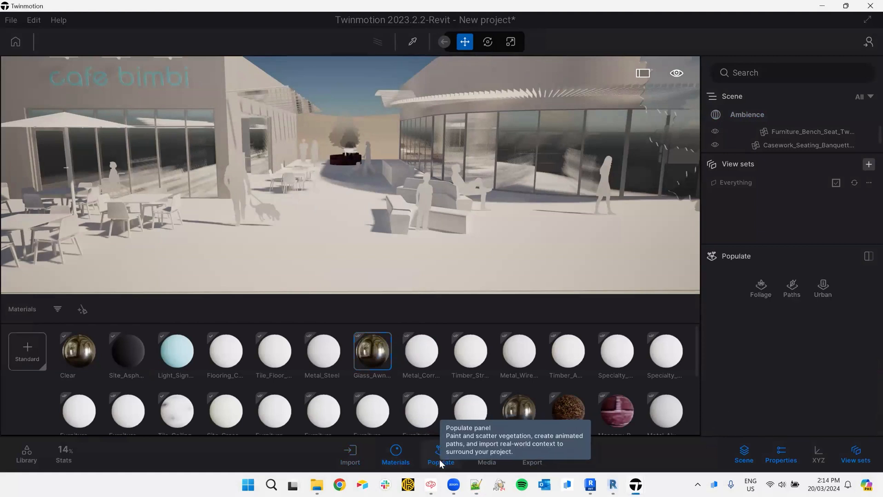
pyautogui.click(395, 453)
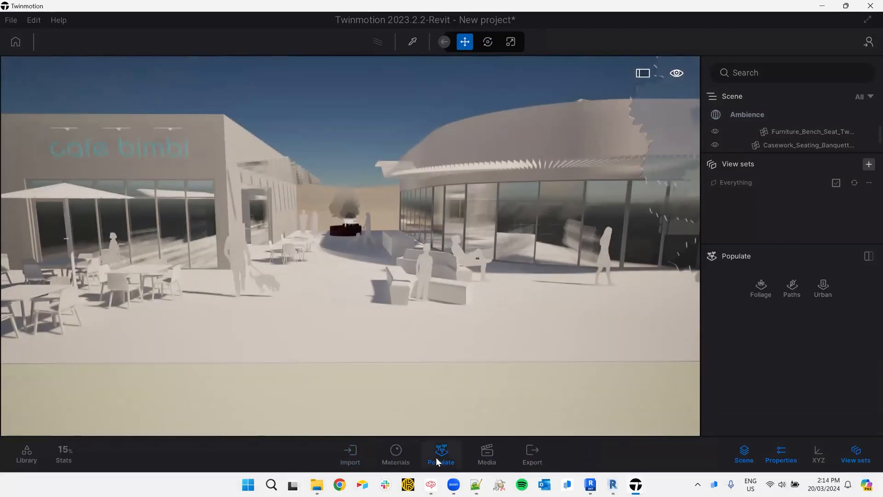
pyautogui.click(764, 293)
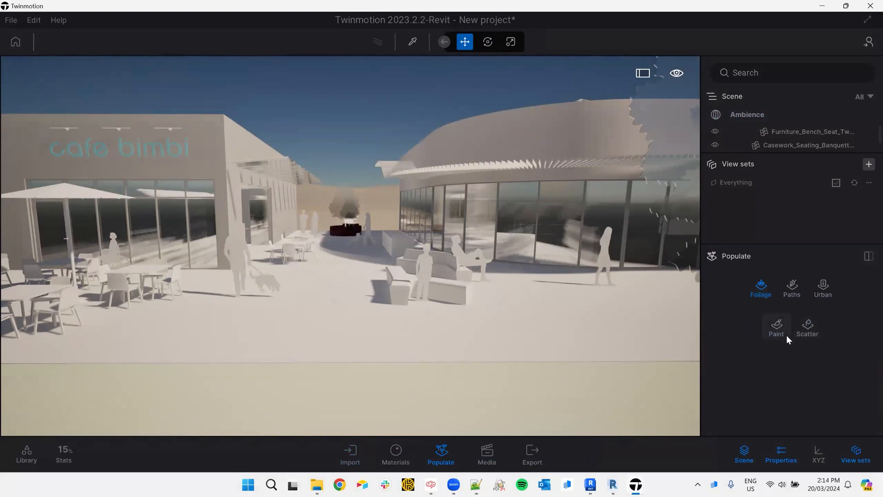
pyautogui.click(792, 289)
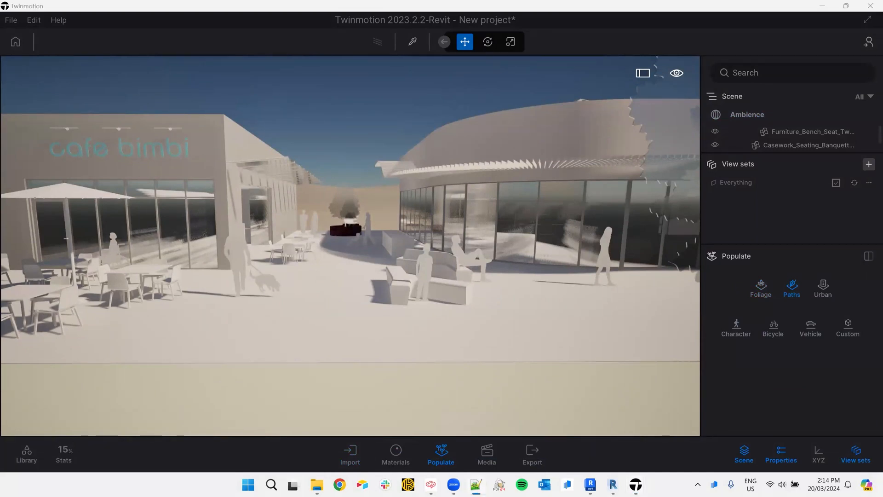
# Examine the Media dock and the Export options, and hide all open docks and side panels.
pyautogui.click(485, 452)
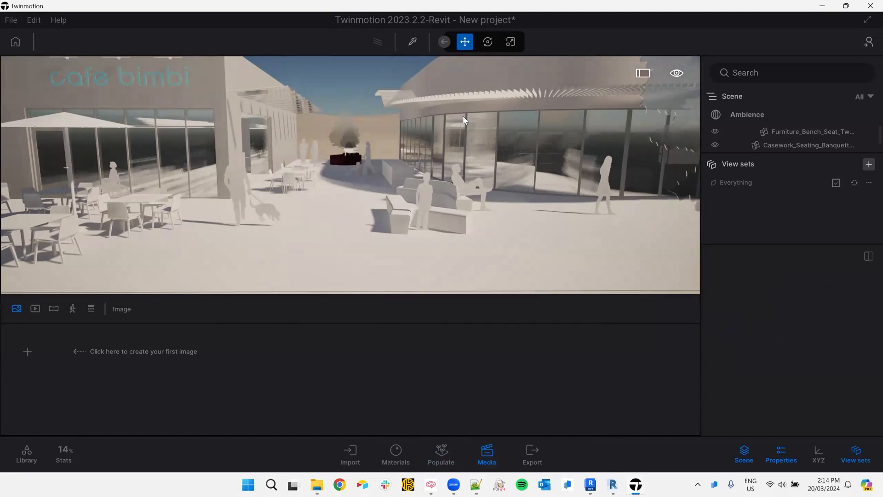
pyautogui.click(538, 453)
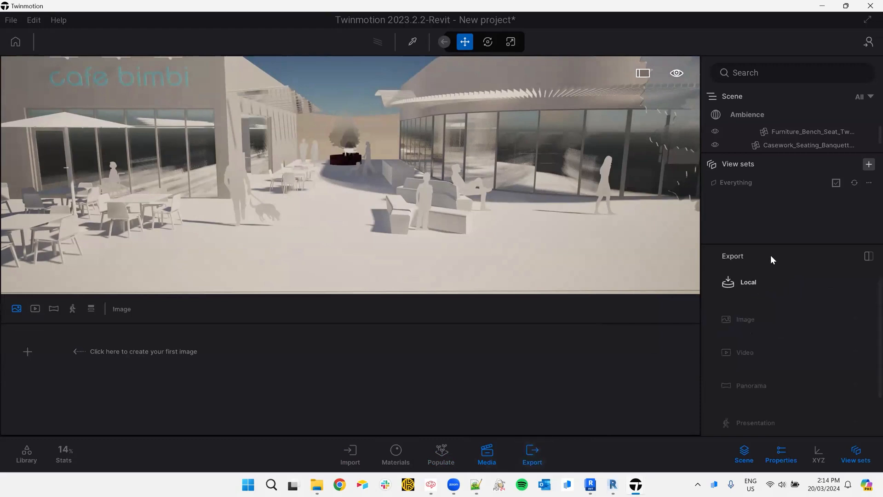
pyautogui.click(529, 453)
pyautogui.click(486, 453)
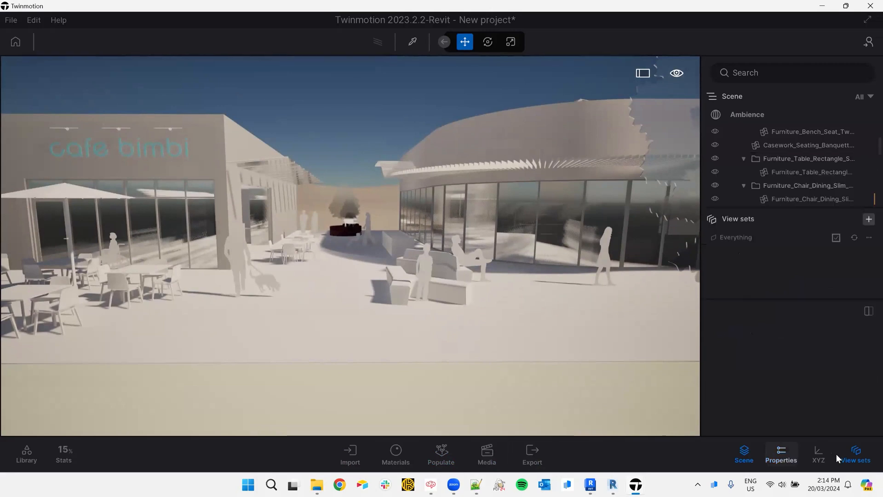
pyautogui.click(753, 459)
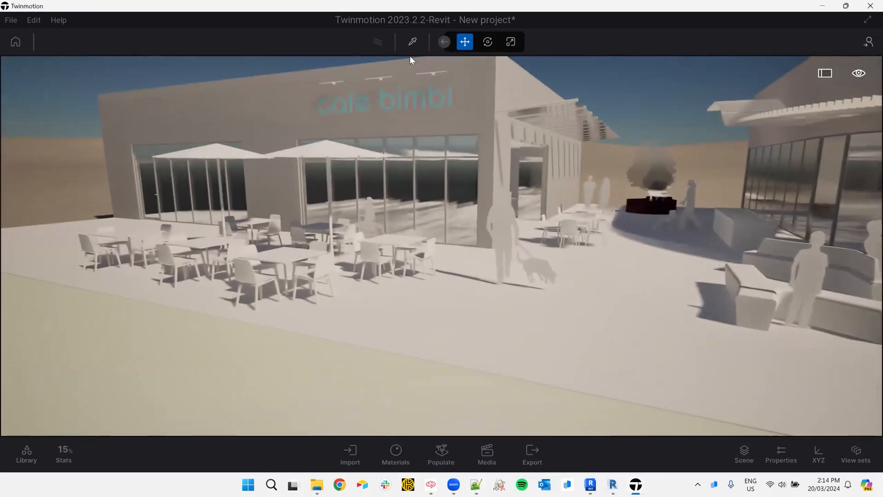
# Apply the library's Clear glass green 01 material to the glazing of the café's front windows.
pyautogui.press('w')
pyautogui.moveTo(409, 56); pyautogui.dragTo(377, 170, button='right')
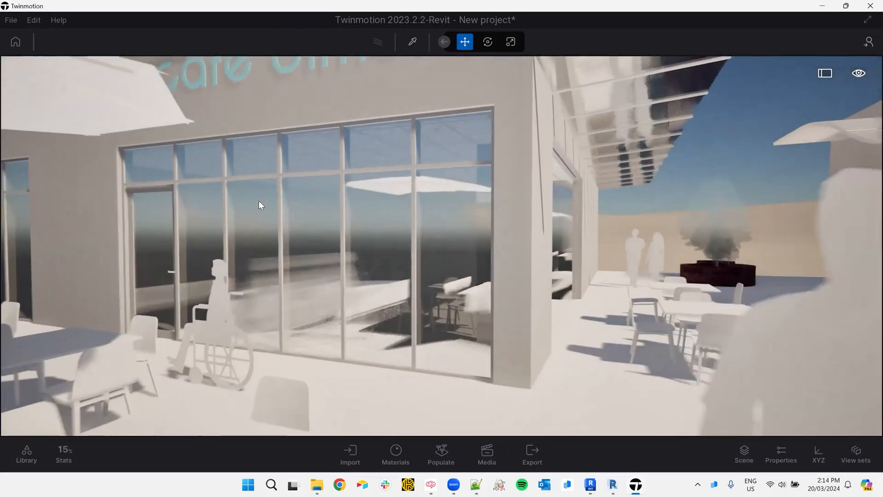
pyautogui.click(33, 455)
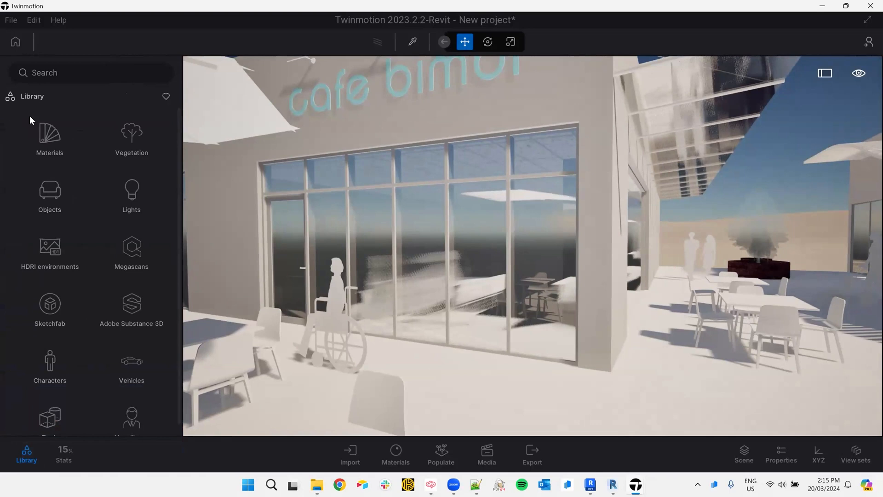
pyautogui.click(54, 136)
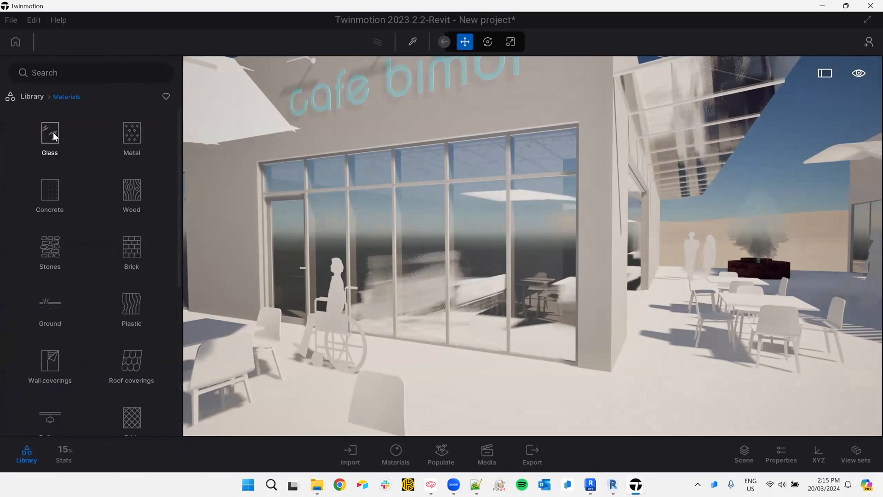
pyautogui.click(53, 139)
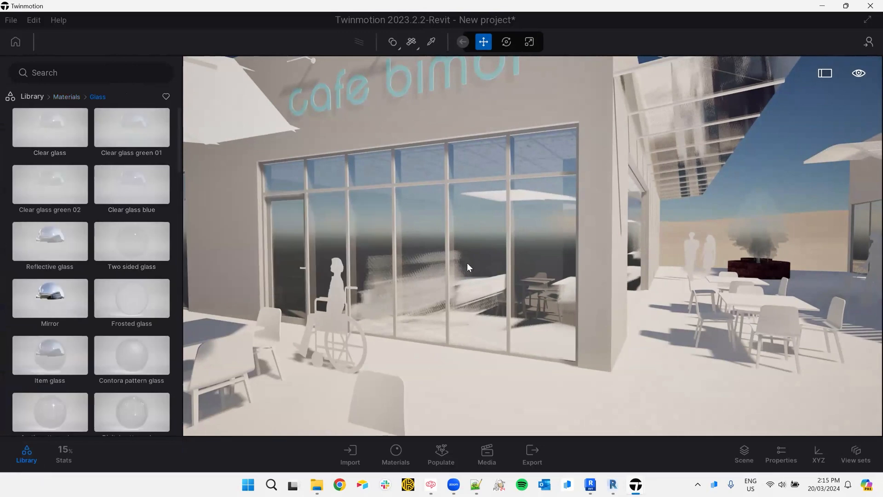
pyautogui.scroll(5, 488, 290)
pyautogui.moveTo(483, 289); pyautogui.dragTo(379, 261, button='middle')
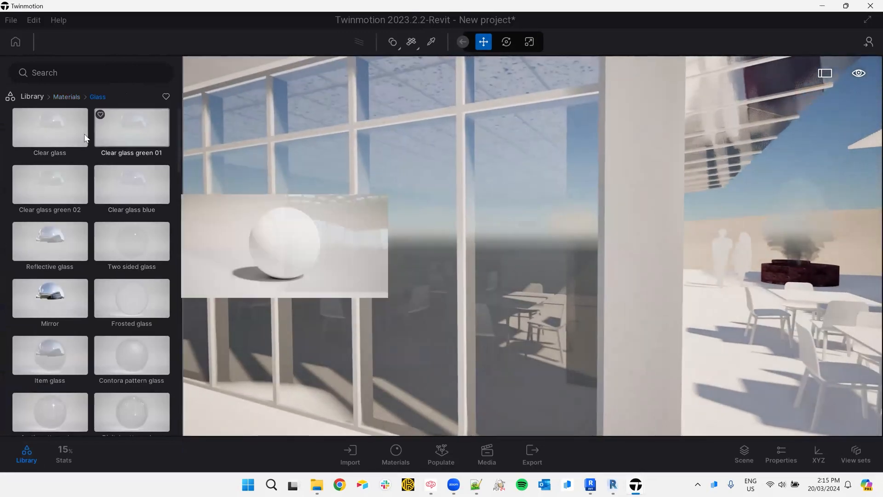
pyautogui.moveTo(117, 134); pyautogui.dragTo(432, 225)
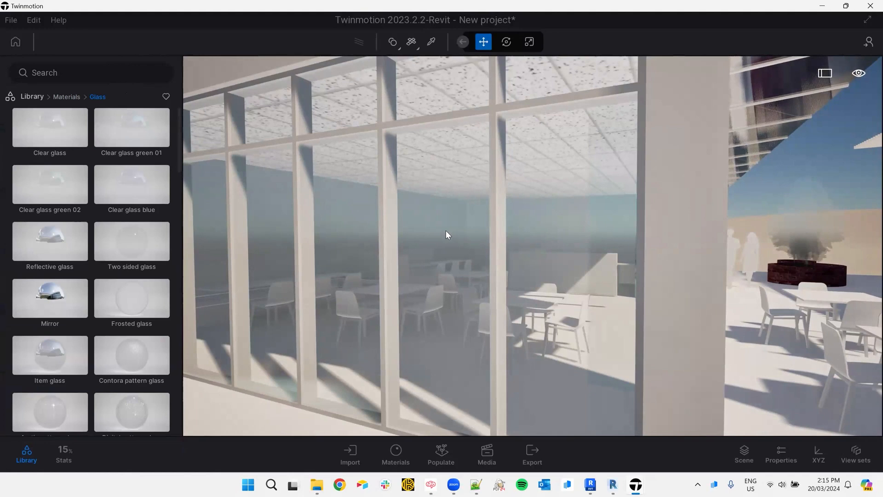
# Examine the glazing on the café windows and on the curved building across the courtyard.
pyautogui.press('s')
pyautogui.press('d')
pyautogui.press('d')
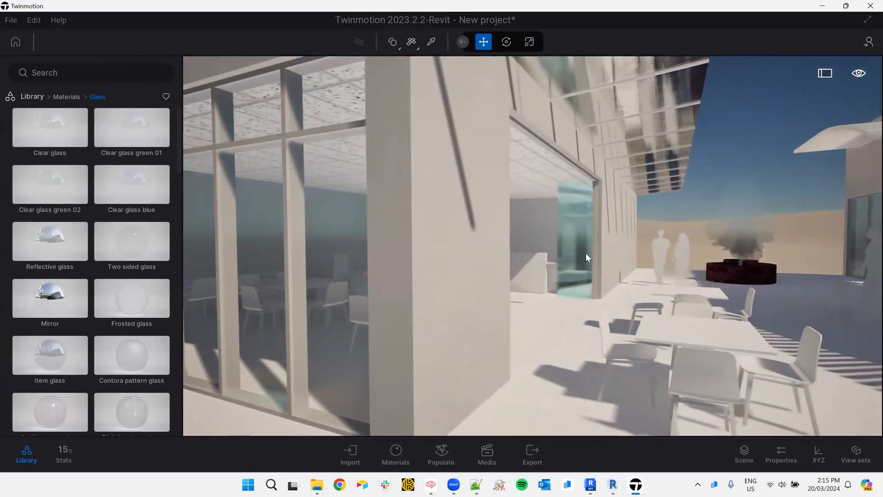
pyautogui.moveTo(366, 266); pyautogui.dragTo(360, 305, button='right')
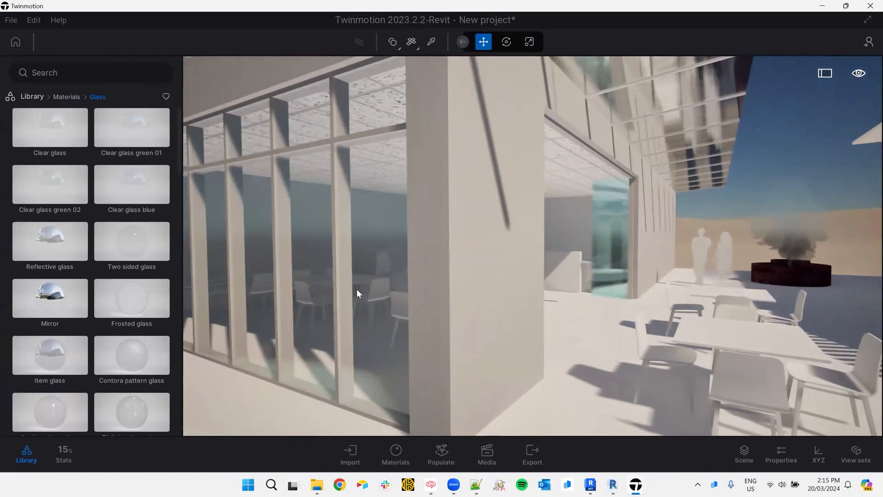
pyautogui.press('ctrl')
pyautogui.press('ctrl')
pyautogui.moveTo(597, 250); pyautogui.dragTo(860, 251, button='right')
pyautogui.press('ctrl')
pyautogui.press('ctrl')
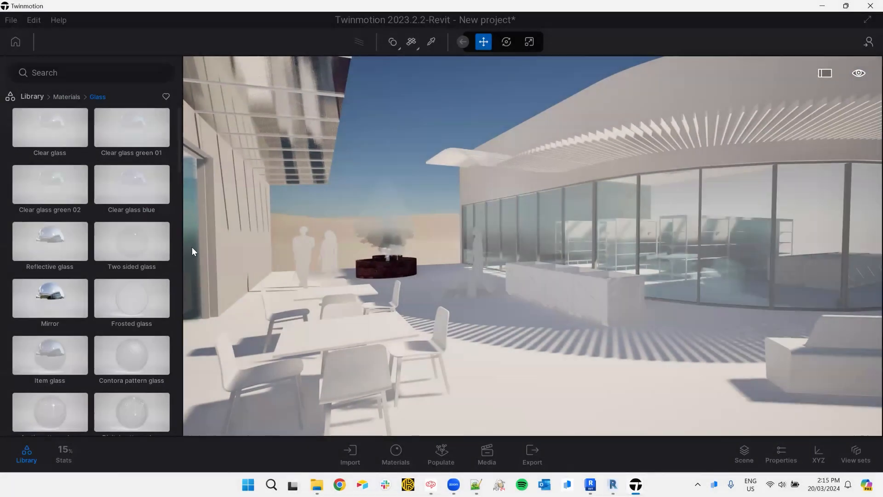
pyautogui.moveTo(158, 230)
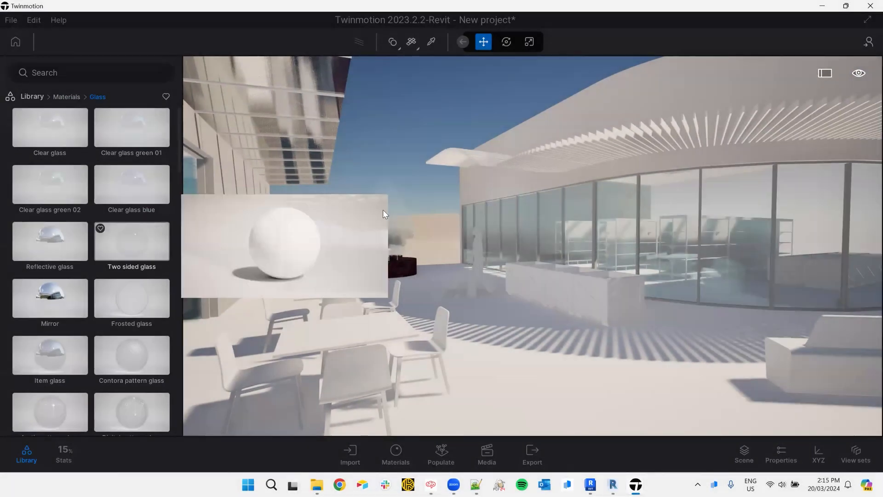
pyautogui.moveTo(359, 237); pyautogui.dragTo(2, 208, button='right')
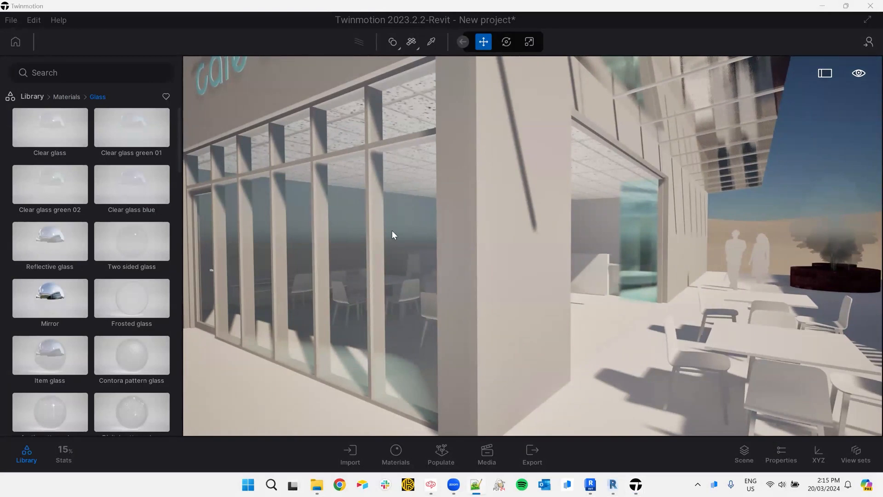
# Apply the library's Concrete tiles 7 material from the Tiles category to the courtyard paving outside the café.
pyautogui.moveTo(406, 231); pyautogui.dragTo(627, 425, button='right')
pyautogui.press('s')
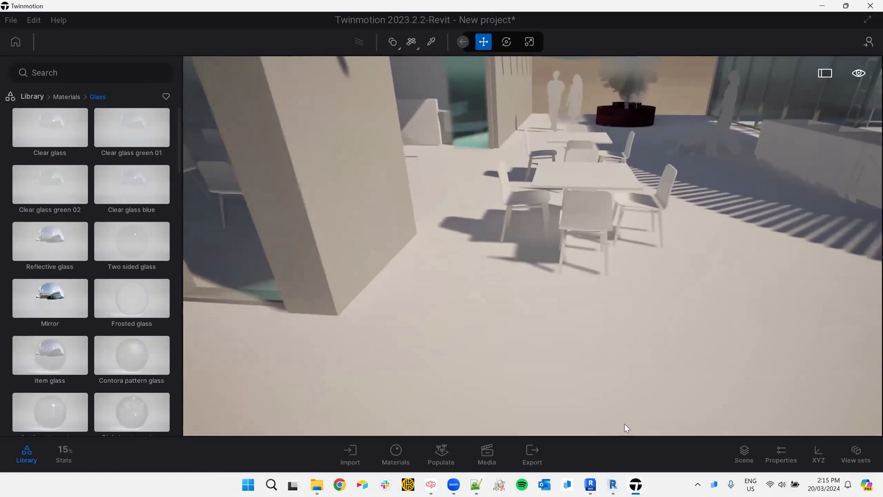
pyautogui.click(71, 93)
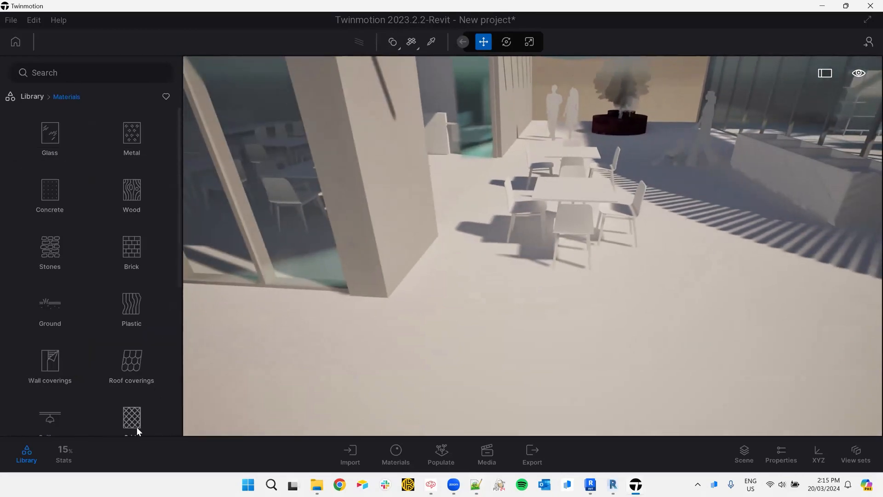
pyautogui.scroll(-1, 137, 296)
pyautogui.scroll(-1, 127, 359)
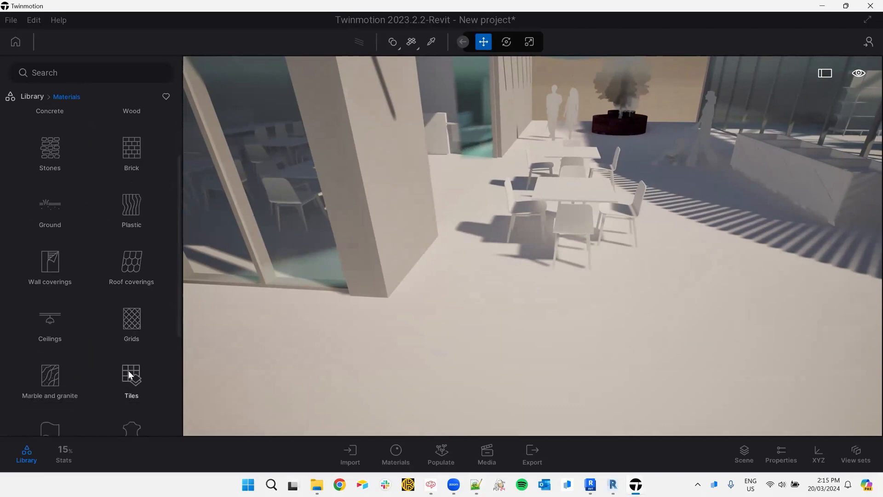
pyautogui.click(129, 371)
pyautogui.scroll(-10, 107, 292)
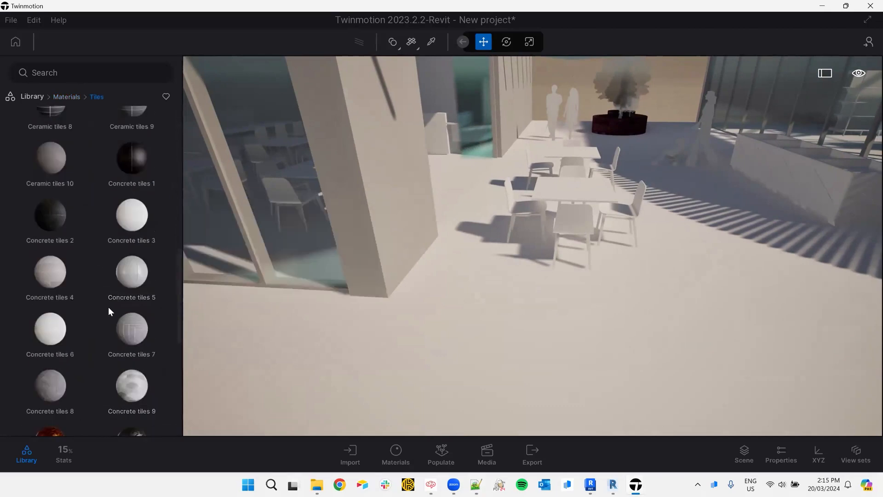
pyautogui.scroll(-2, 109, 307)
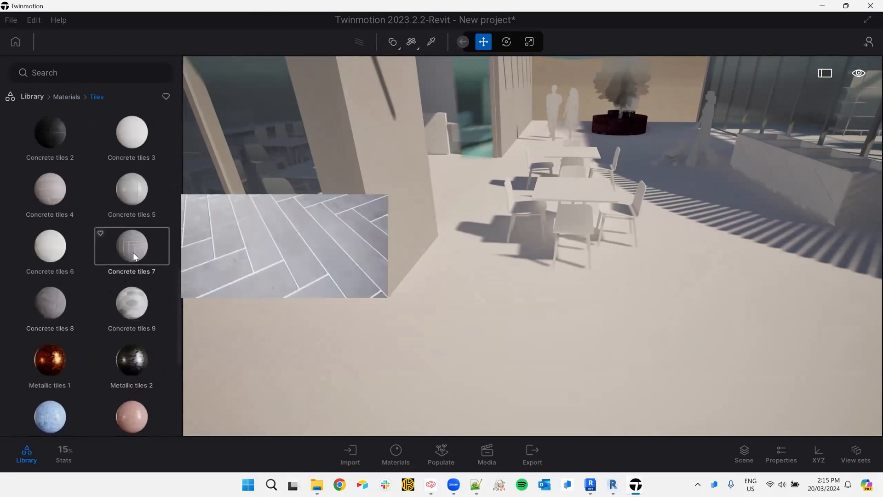
pyautogui.moveTo(133, 252); pyautogui.dragTo(614, 291)
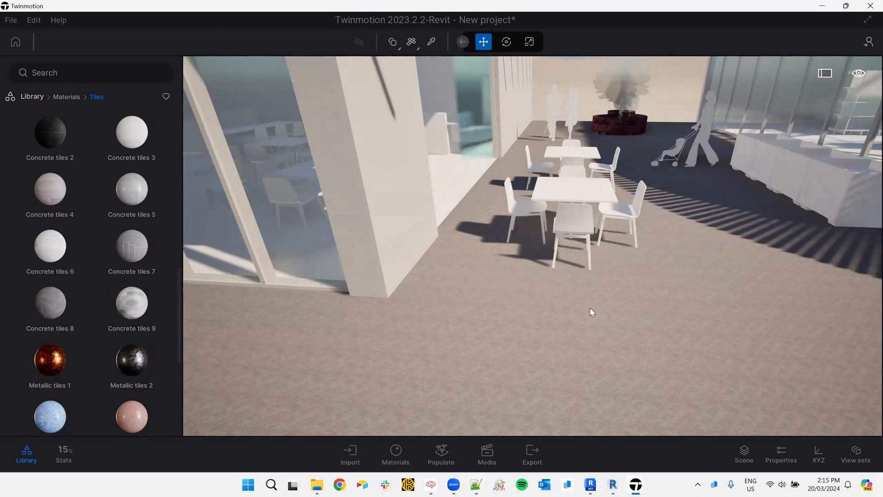
# Show the properties of the Concrete tiles 7 paving and set its UV scale to 8.73.
pyautogui.click(776, 453)
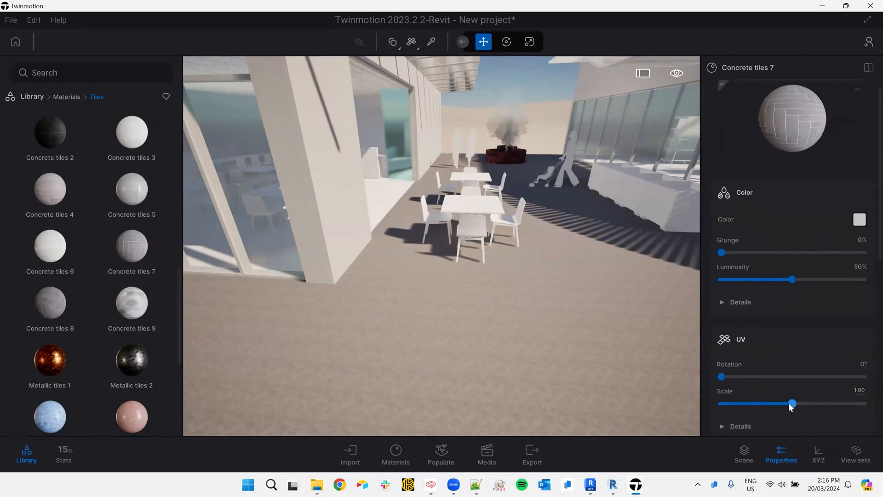
pyautogui.moveTo(793, 403); pyautogui.dragTo(814, 403)
pyautogui.moveTo(834, 408)
pyautogui.mouseDown()
pyautogui.moveTo(871, 411)
pyautogui.moveTo(851, 411)
pyautogui.mouseUp()
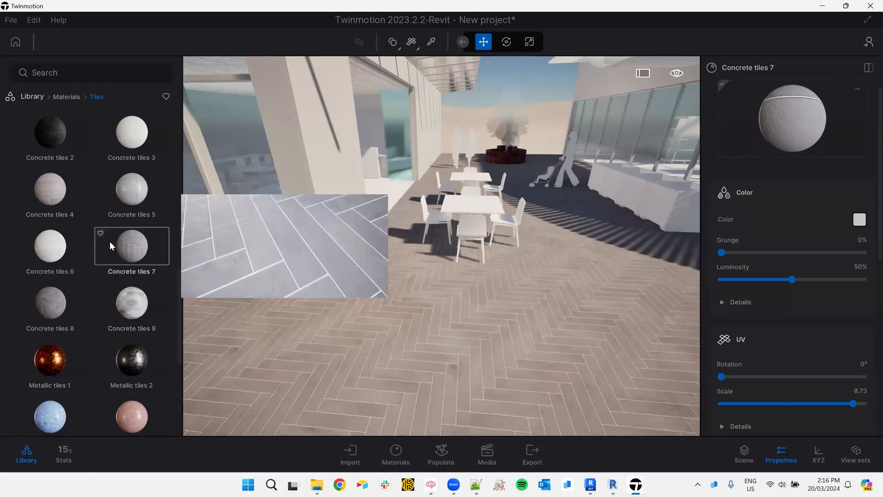
# Replace the courtyard paving material with Concrete tiles 9 and set its UV scale to 8.99.
pyautogui.moveTo(63, 302)
pyautogui.moveTo(134, 314)
pyautogui.moveTo(133, 309); pyautogui.dragTo(410, 326)
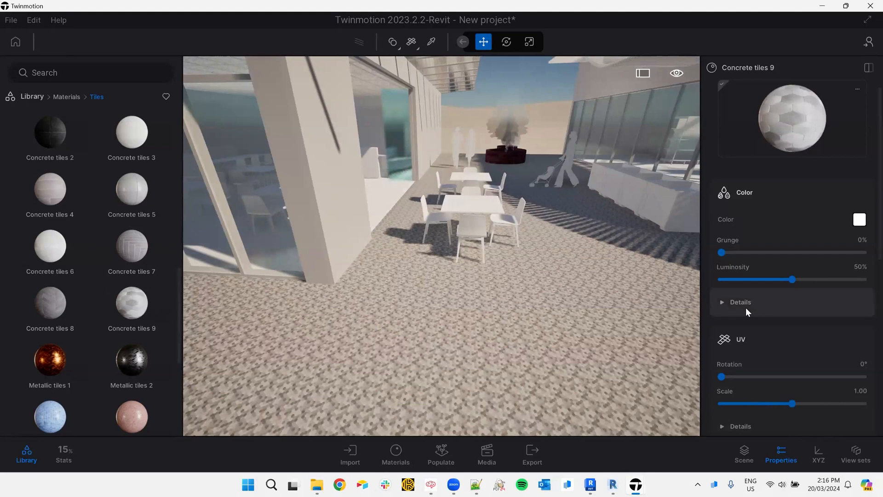
pyautogui.moveTo(791, 403); pyautogui.dragTo(851, 405)
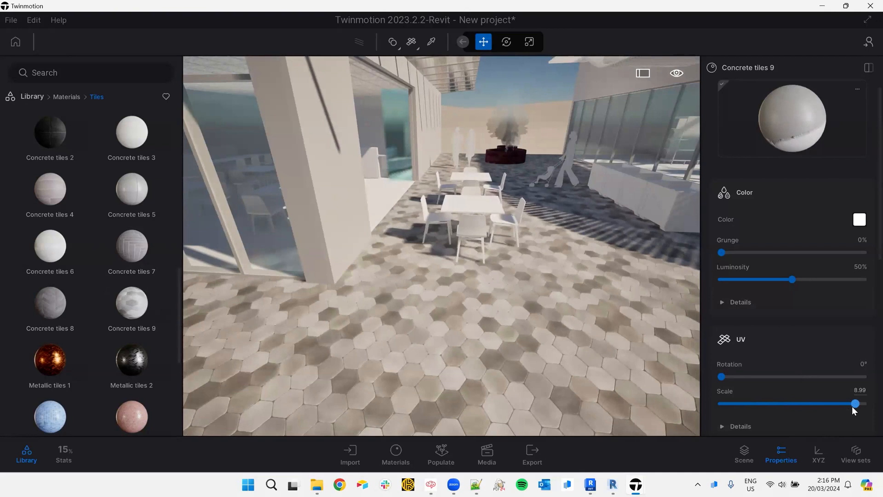
# Search the library materials for "ash 06" and apply Ash 06 G to the outdoor café tabletop.
pyautogui.moveTo(465, 293); pyautogui.dragTo(835, 263, button='right')
pyautogui.press('w')
pyautogui.click(68, 97)
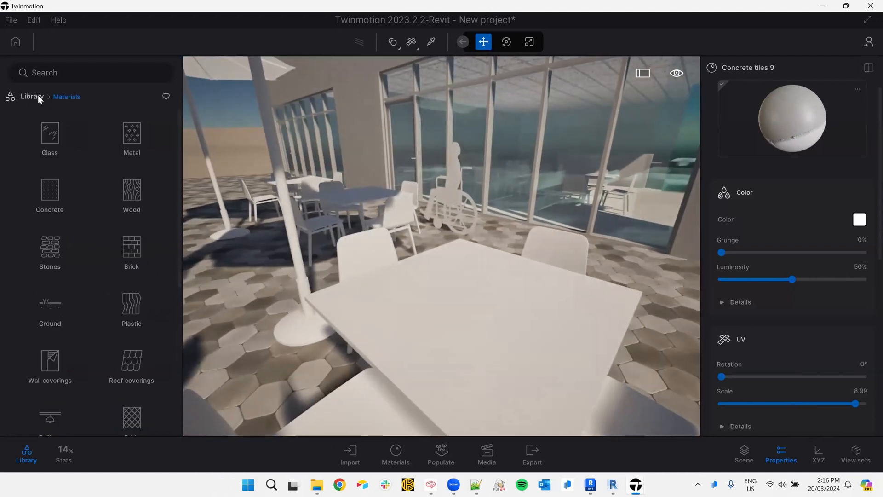
pyautogui.click(38, 98)
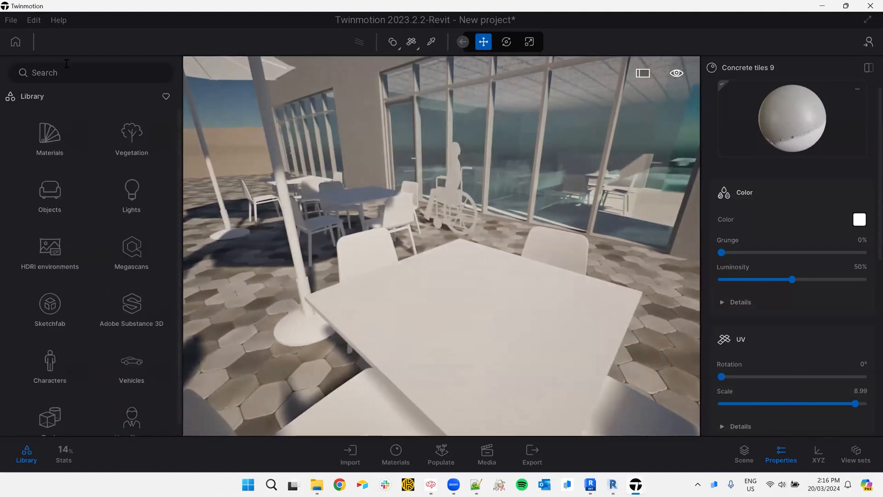
pyautogui.click(50, 136)
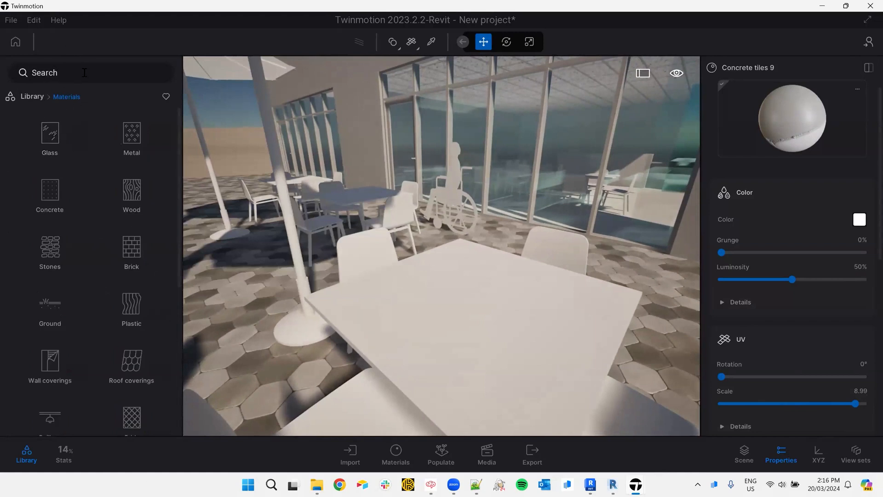
pyautogui.write('ash')
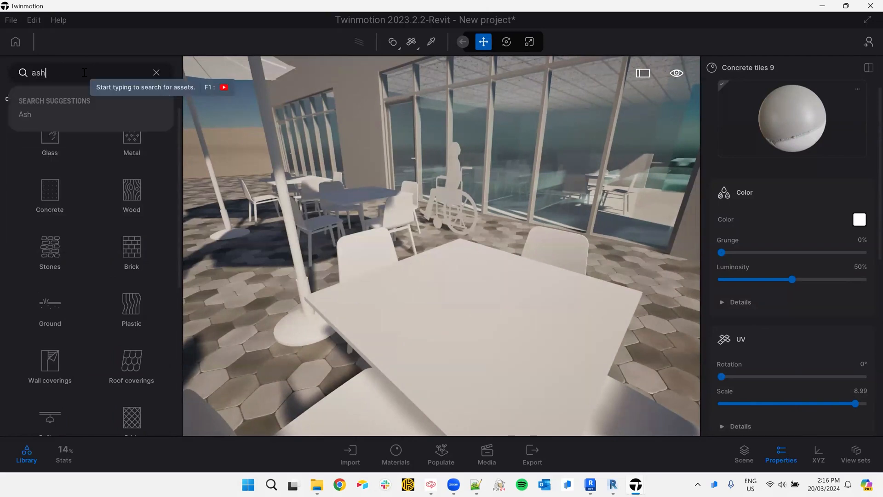
pyautogui.write(' 06')
pyautogui.press('Return')
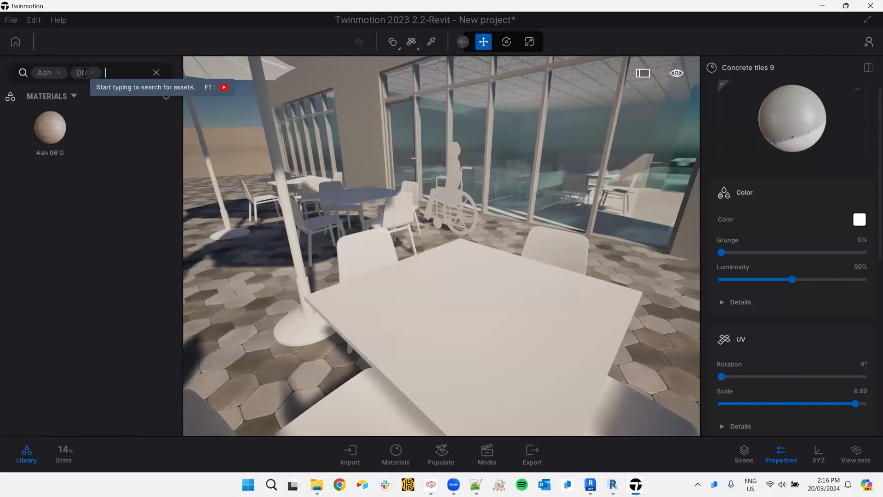
pyautogui.moveTo(59, 133)
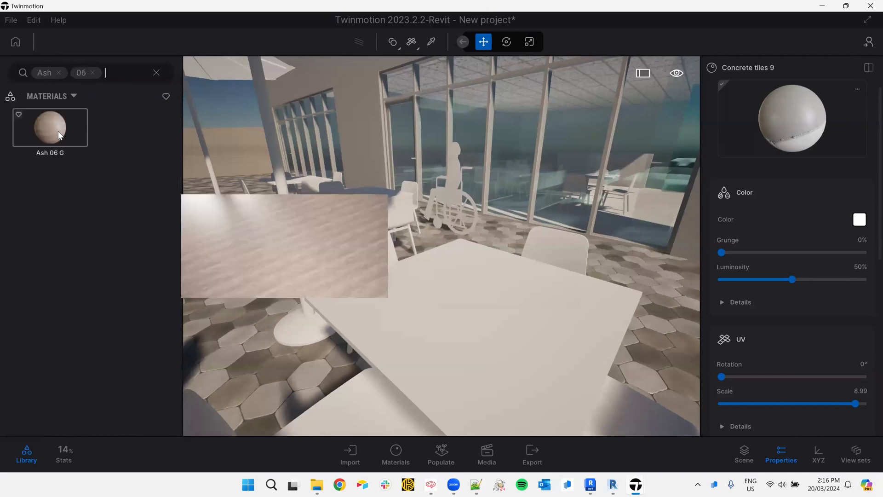
pyautogui.moveTo(44, 128); pyautogui.dragTo(533, 326)
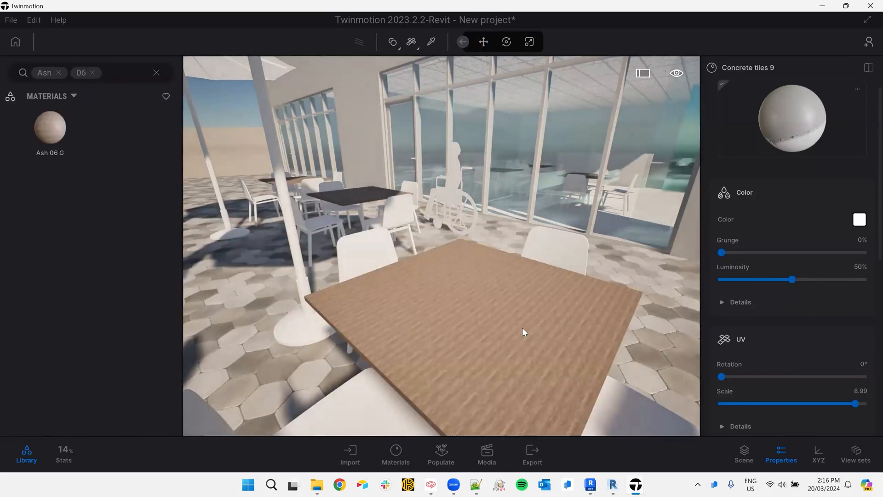
# Set the Ash 06 G tabletop material's UV scale to 10.00 and its rotation to 90°.
pyautogui.moveTo(807, 405); pyautogui.dragTo(868, 403)
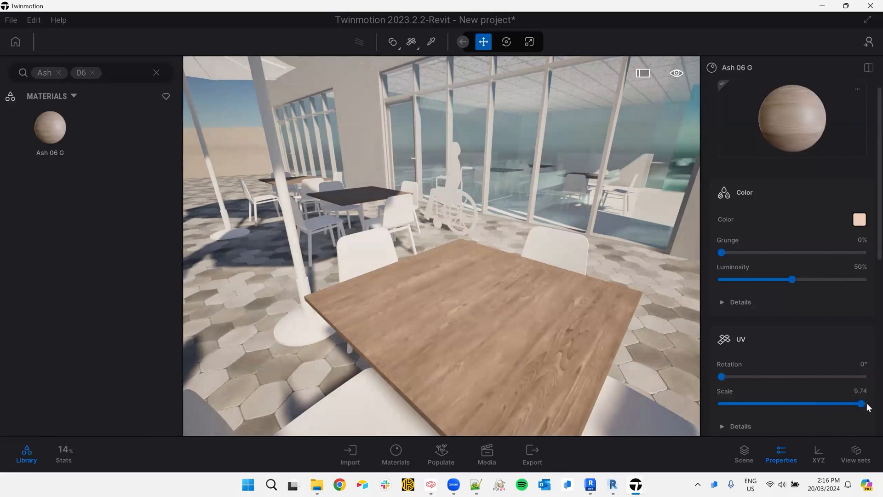
pyautogui.moveTo(444, 310); pyautogui.dragTo(18, 272, button='right')
pyautogui.moveTo(599, 255); pyautogui.dragTo(418, 206, button='right')
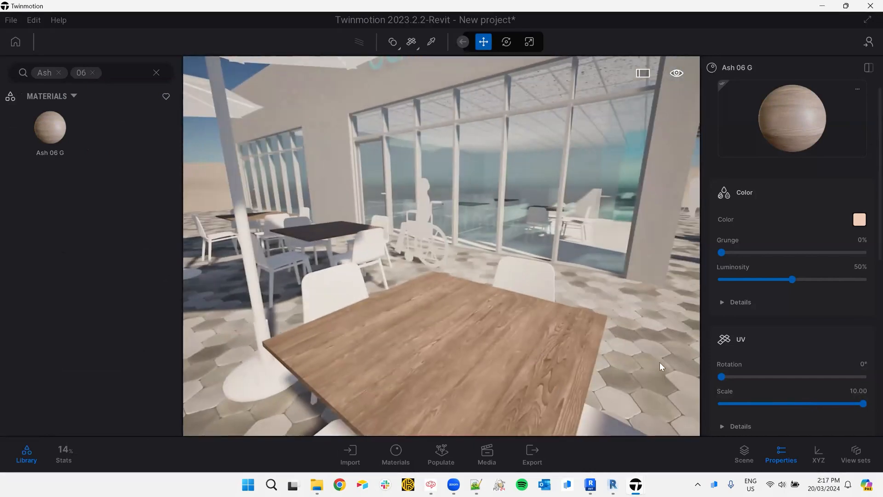
pyautogui.moveTo(721, 377); pyautogui.dragTo(776, 379)
pyautogui.click(858, 364)
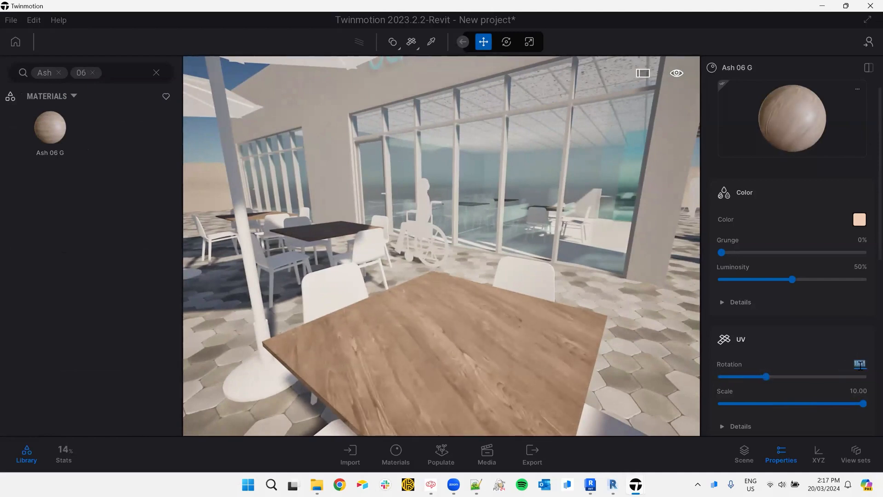
pyautogui.write('90')
pyautogui.press('Return')
# Clear the material search, sample Ash 06 G from the square table inside the café, and apply it to the long tables along the banquettes.
pyautogui.moveTo(423, 313); pyautogui.dragTo(302, 414, button='right')
pyautogui.press('w')
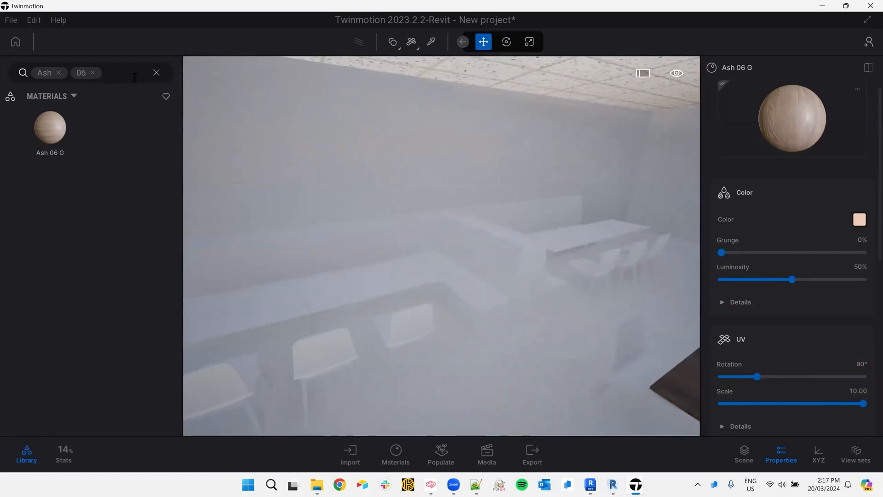
pyautogui.click(156, 73)
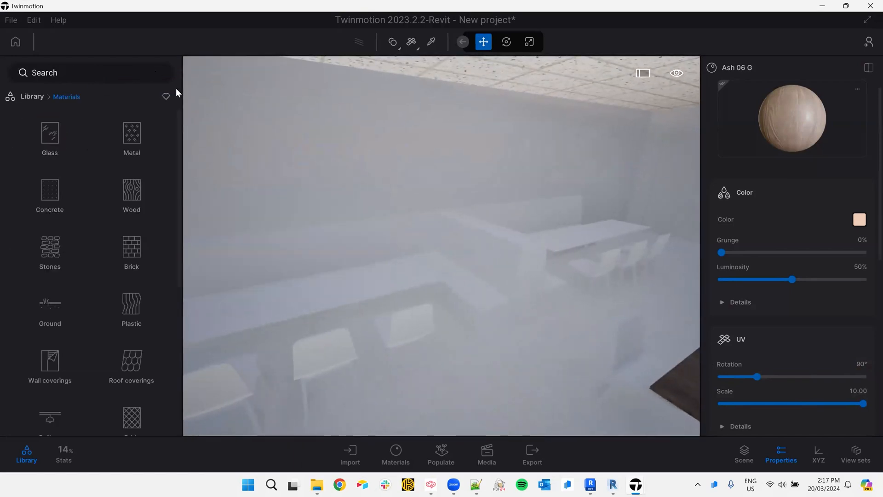
pyautogui.click(344, 270)
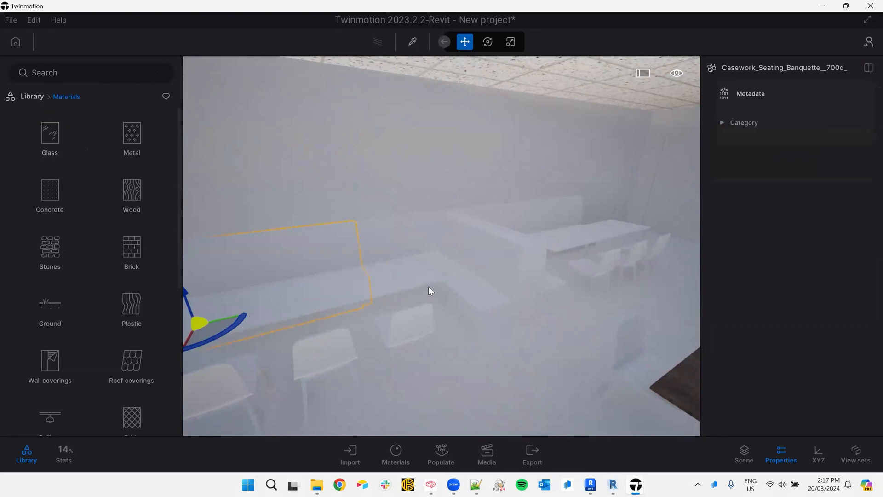
pyautogui.click(569, 344)
pyautogui.click(672, 383)
pyautogui.press('d')
pyautogui.press('s')
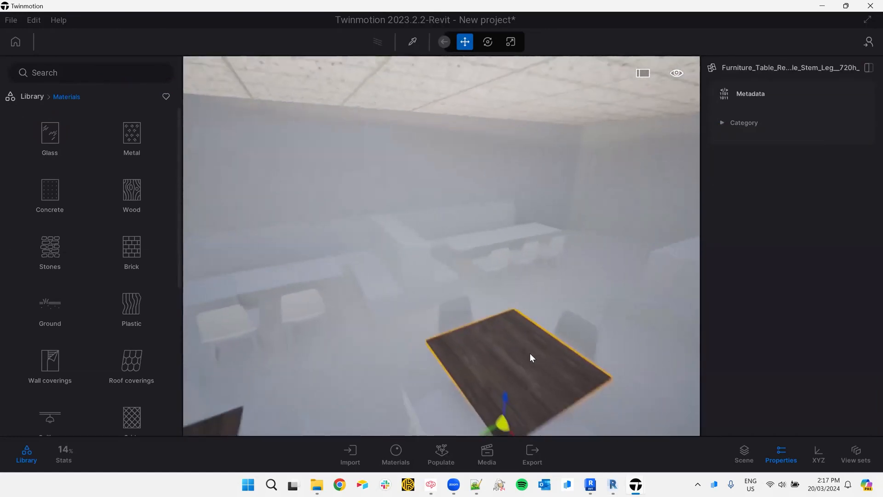
pyautogui.press('w')
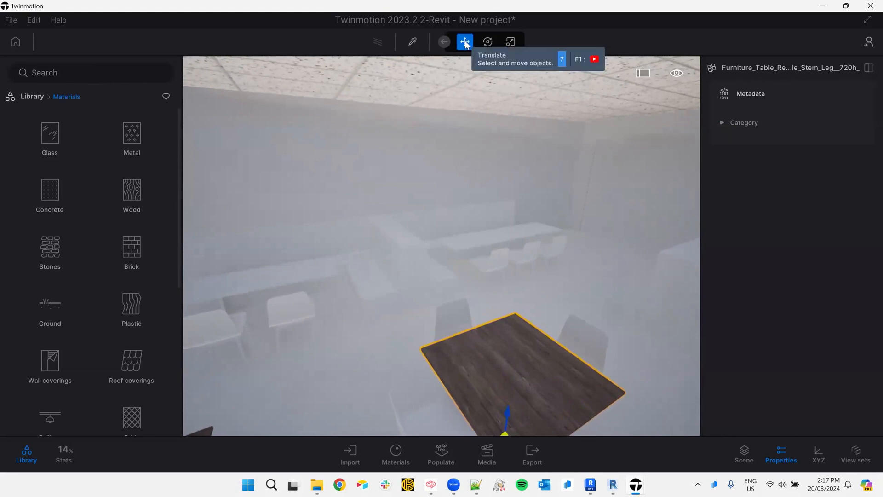
pyautogui.click(412, 43)
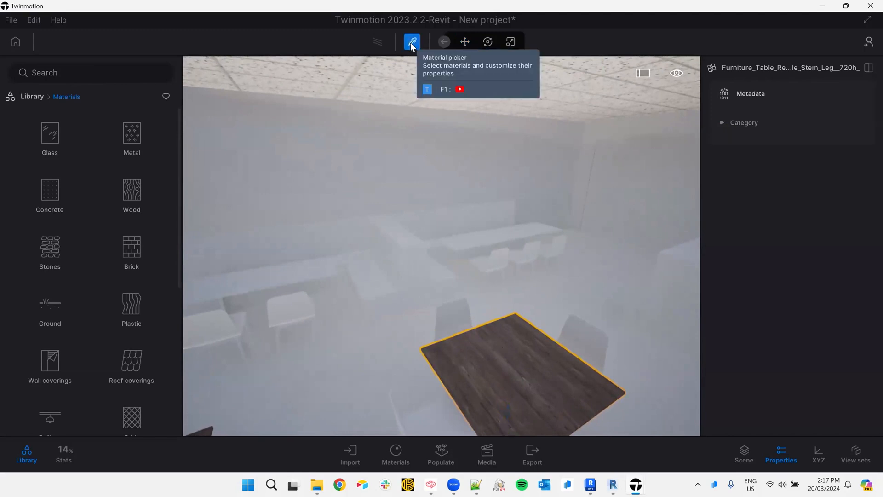
pyautogui.click(487, 367)
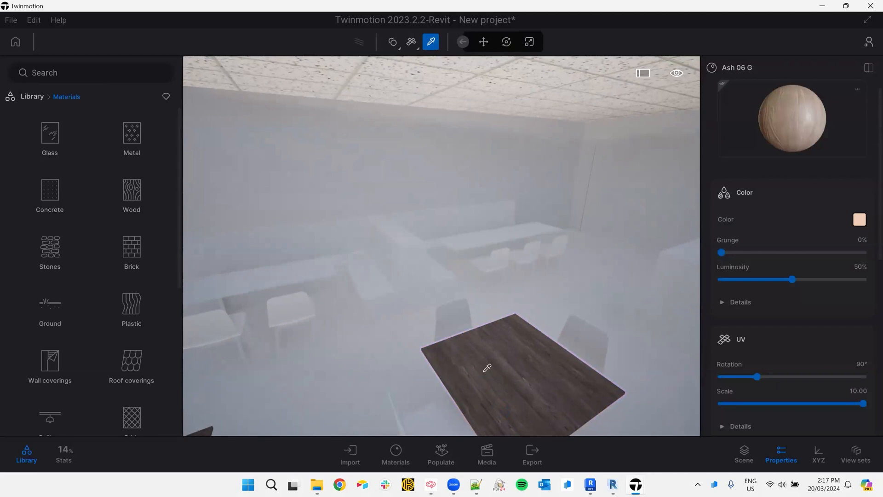
pyautogui.moveTo(800, 116); pyautogui.dragTo(310, 266)
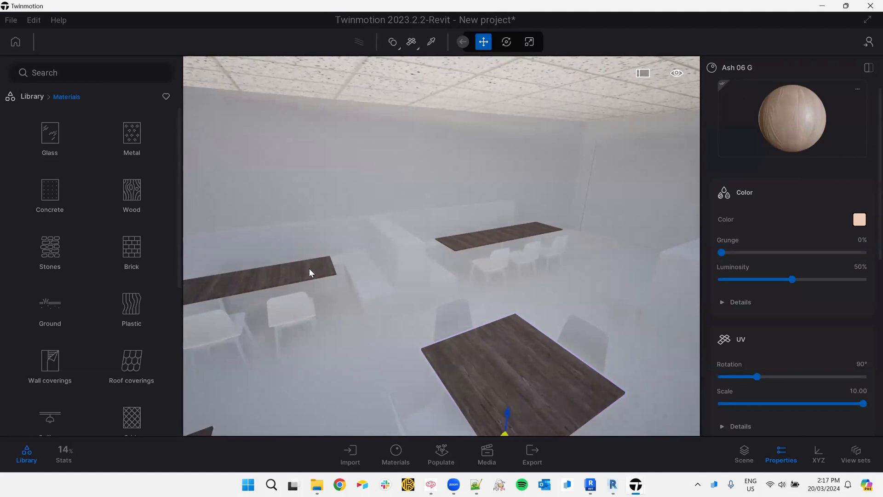
# Open the Materials dock, sample Concrete tiles 9 from the courtyard paving, and apply it to the café's interior floor.
pyautogui.moveTo(416, 287); pyautogui.dragTo(801, 334, button='right')
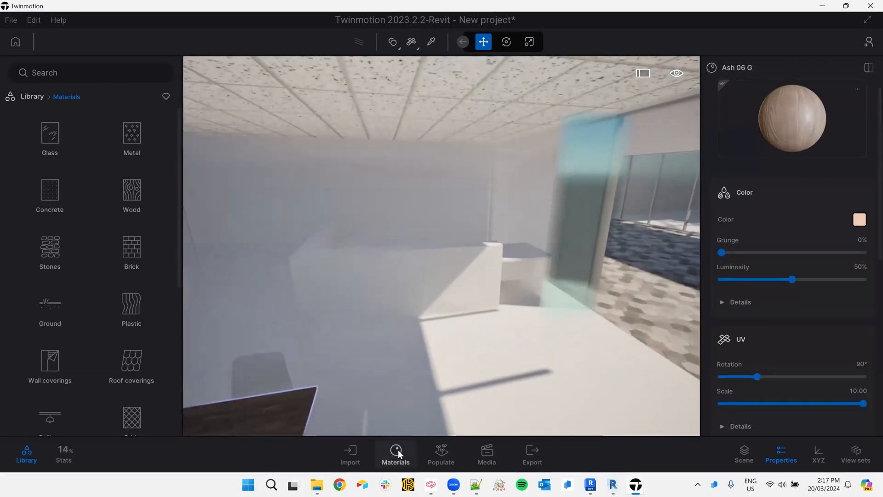
pyautogui.click(399, 456)
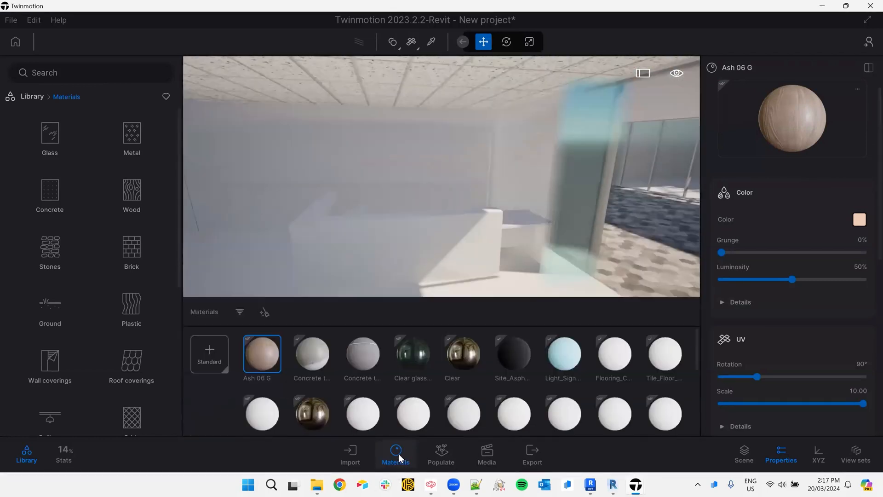
pyautogui.press('d')
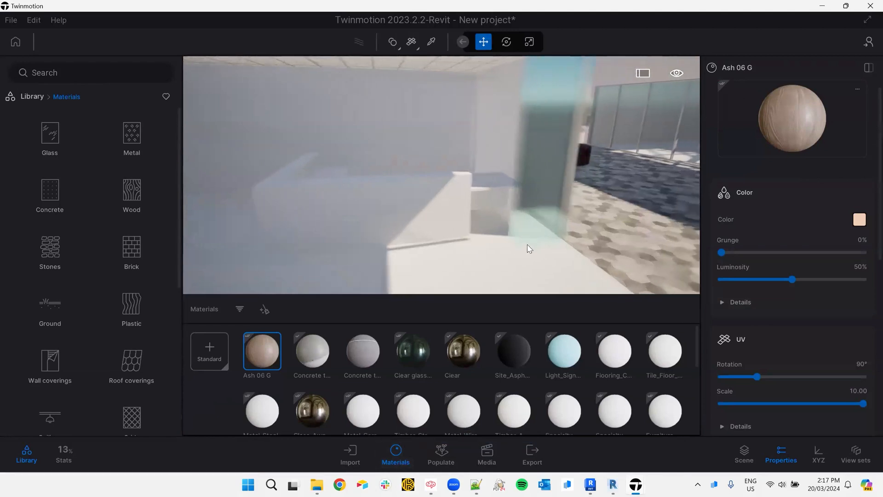
pyautogui.moveTo(516, 241); pyautogui.dragTo(572, 321, button='right')
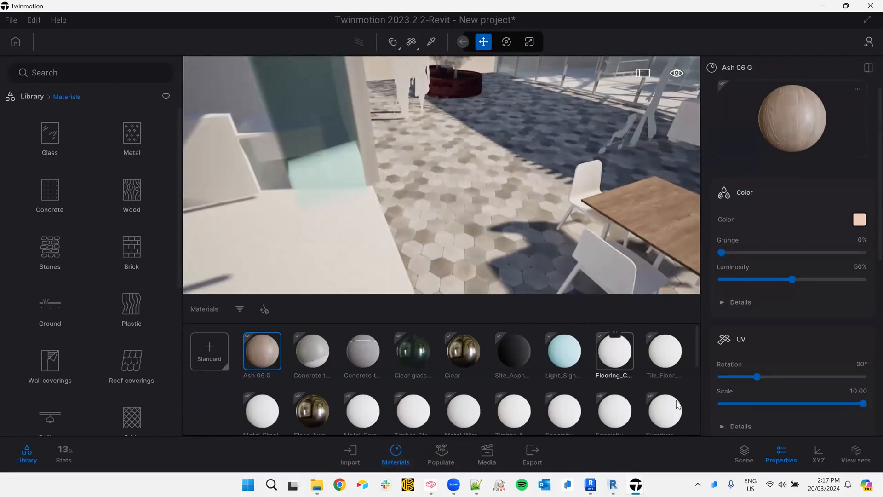
pyautogui.click(434, 42)
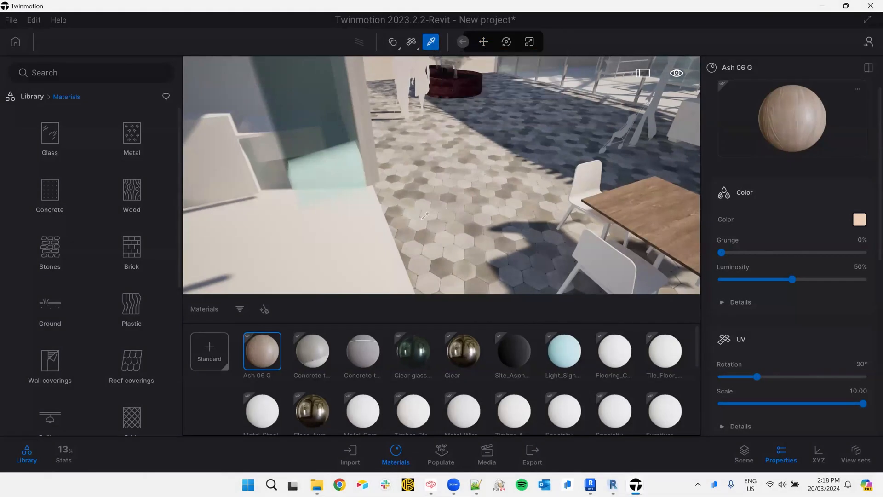
pyautogui.click(424, 216)
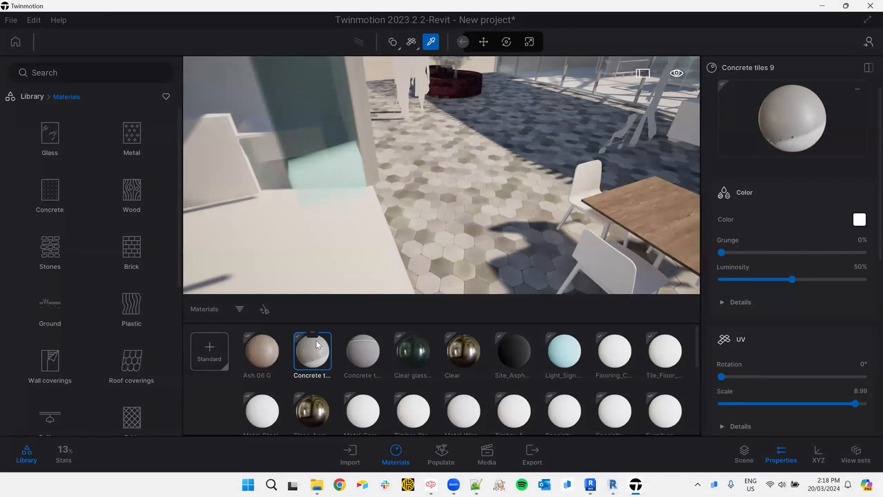
pyautogui.moveTo(316, 341); pyautogui.dragTo(310, 255)
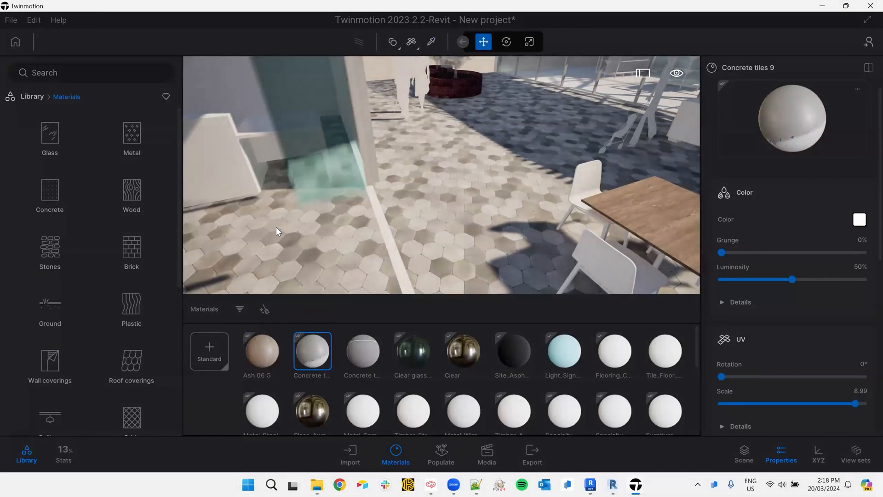
# Set the Concrete tiles 9 UV scale to 8.51 and close the Materials dock and the Properties panel.
pyautogui.moveTo(344, 230); pyautogui.dragTo(274, 228, button='right')
pyautogui.moveTo(846, 405)
pyautogui.mouseDown()
pyautogui.moveTo(787, 404)
pyautogui.moveTo(851, 405)
pyautogui.mouseUp()
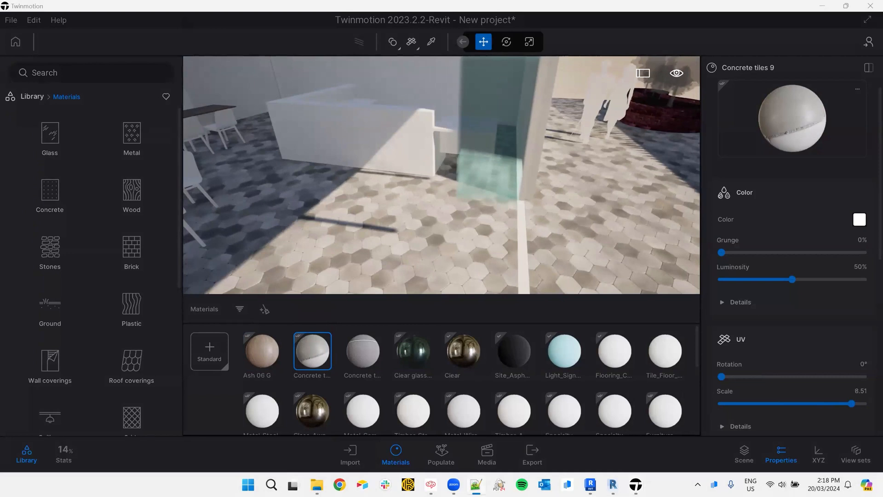
pyautogui.click(34, 96)
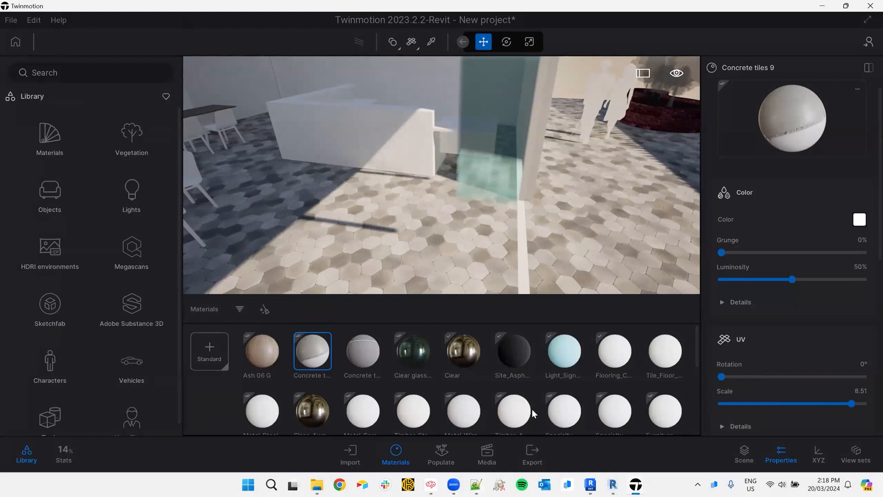
pyautogui.click(399, 461)
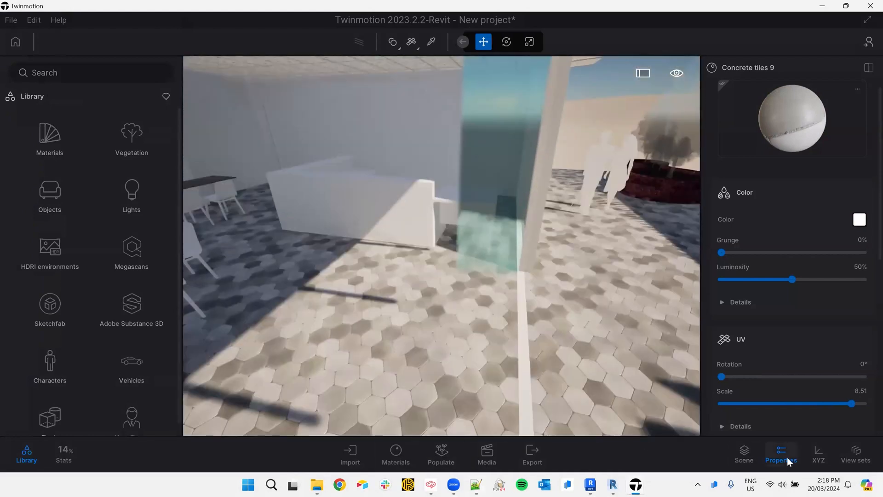
pyautogui.click(785, 457)
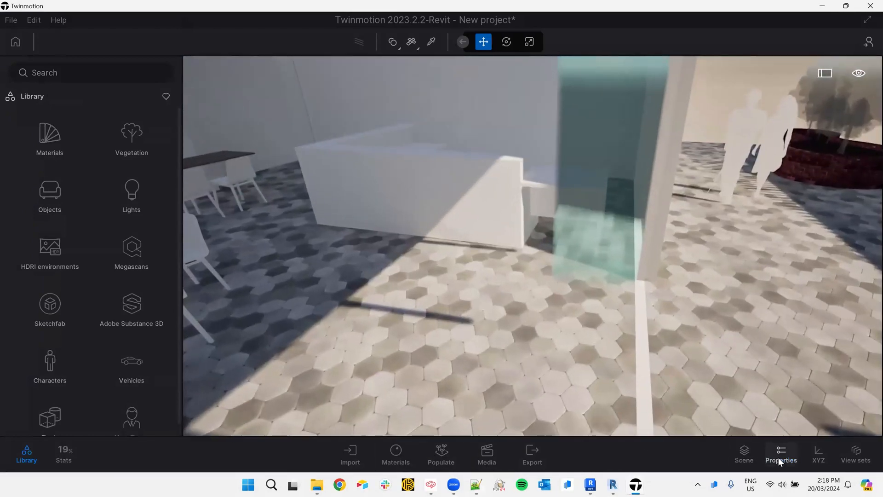
# Place a Luze trash can from the library's City objects on the courtyard paving in front of the brick planter.
pyautogui.click(52, 202)
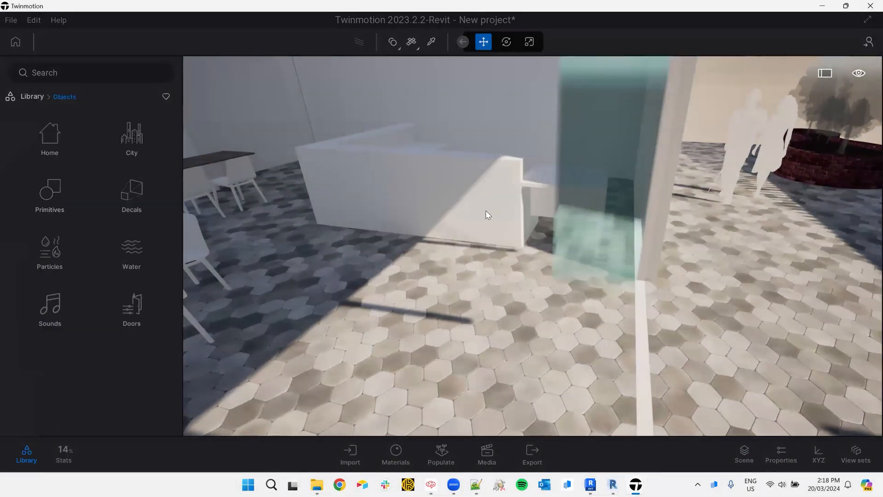
pyautogui.scroll(-3, 486, 210)
pyautogui.moveTo(439, 166); pyautogui.dragTo(154, 233, button='right')
pyautogui.scroll(-3, 494, 258)
pyautogui.press('w')
pyautogui.press('w')
pyautogui.press('s')
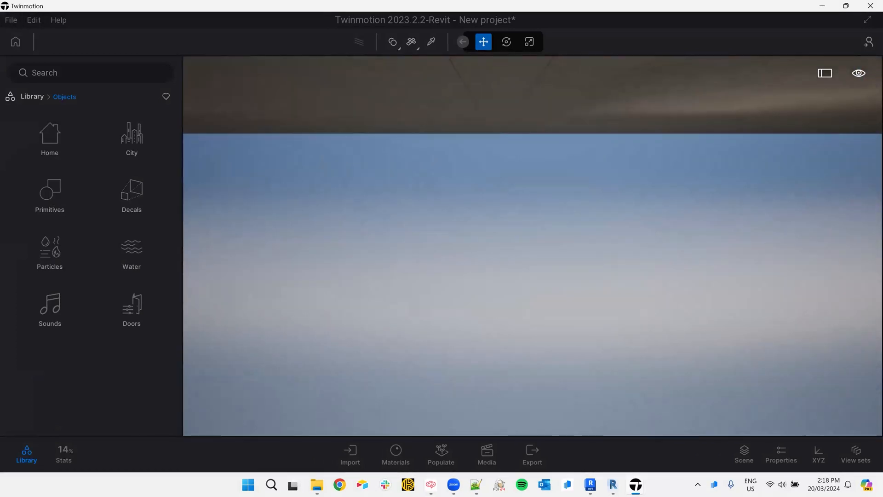
pyautogui.moveTo(431, 121); pyautogui.dragTo(448, 93, button='right')
pyautogui.moveTo(448, 92); pyautogui.dragTo(451, 139, button='middle')
pyautogui.moveTo(450, 139); pyautogui.dragTo(858, 205, button='right')
pyautogui.press('w')
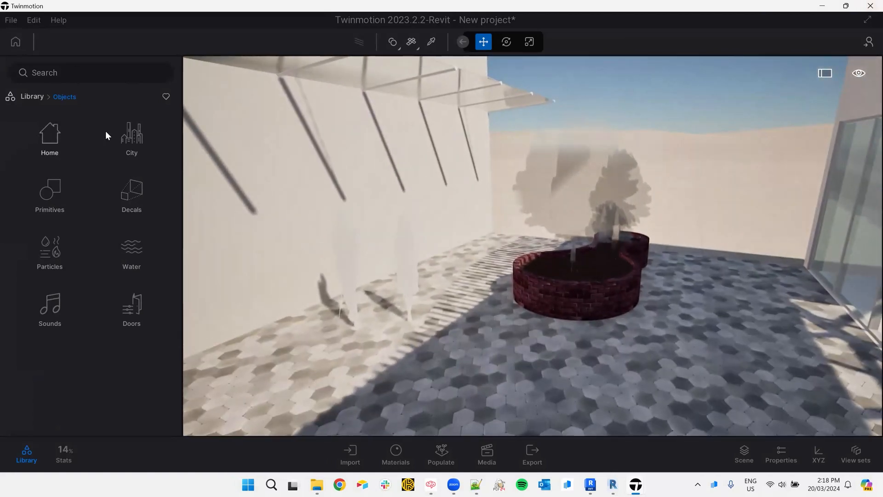
pyautogui.click(134, 138)
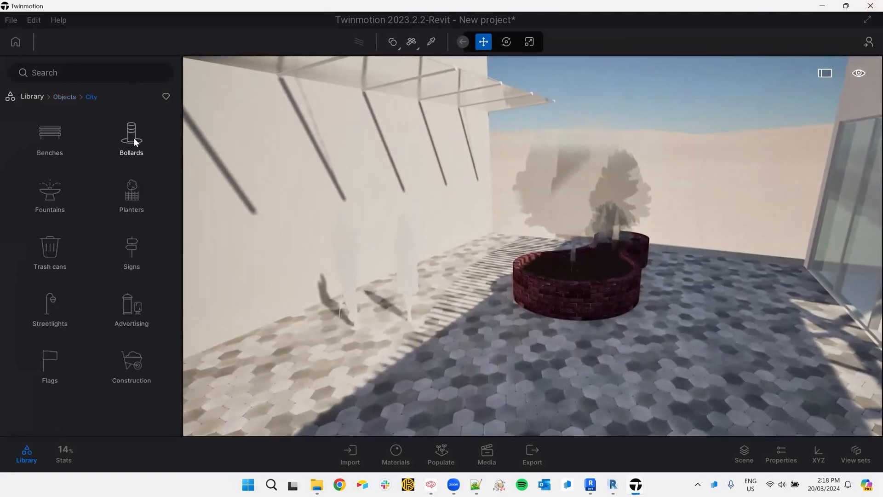
pyautogui.click(54, 253)
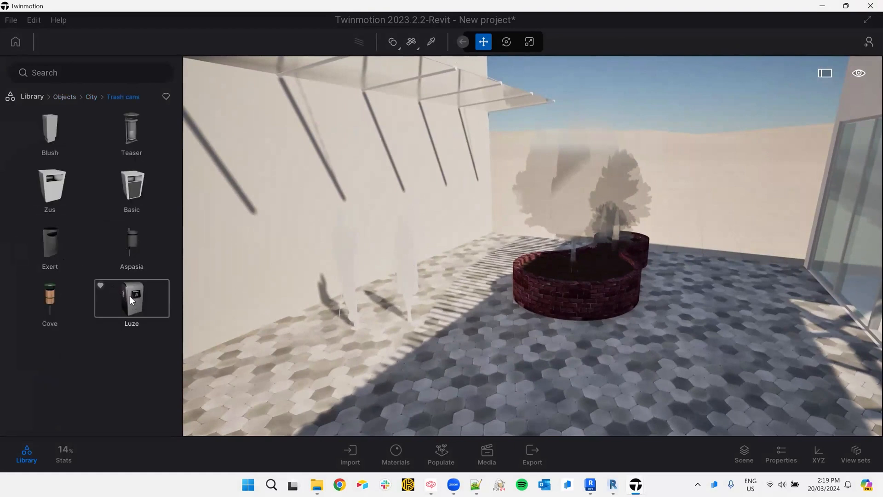
pyautogui.moveTo(128, 296); pyautogui.dragTo(504, 368)
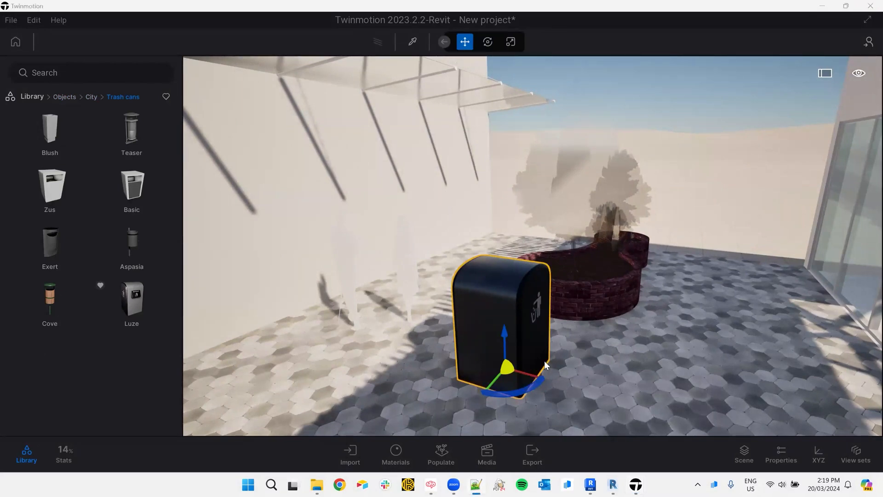
# Shift the Luze trash can slightly across the courtyard paving and rotate it about its vertical axis.
pyautogui.click(527, 373)
pyautogui.moveTo(524, 374); pyautogui.dragTo(443, 375)
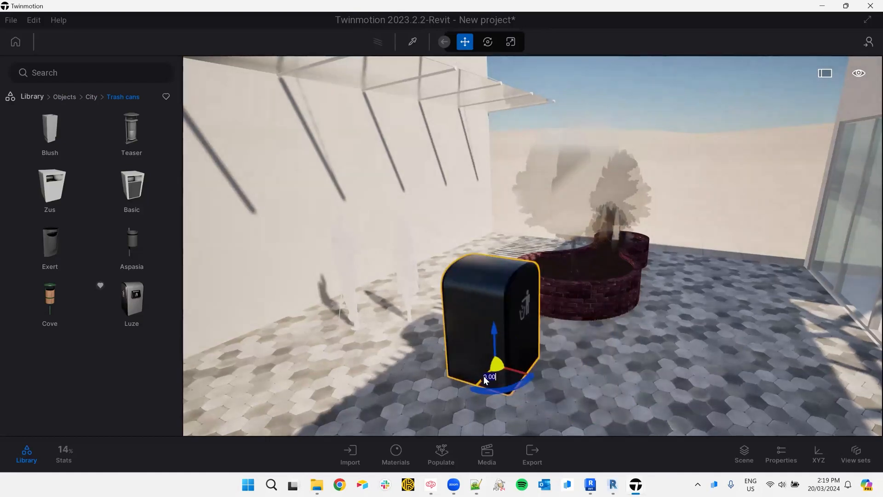
pyautogui.moveTo(481, 380); pyautogui.dragTo(497, 202)
pyautogui.hotkey('ctrl', 'z')
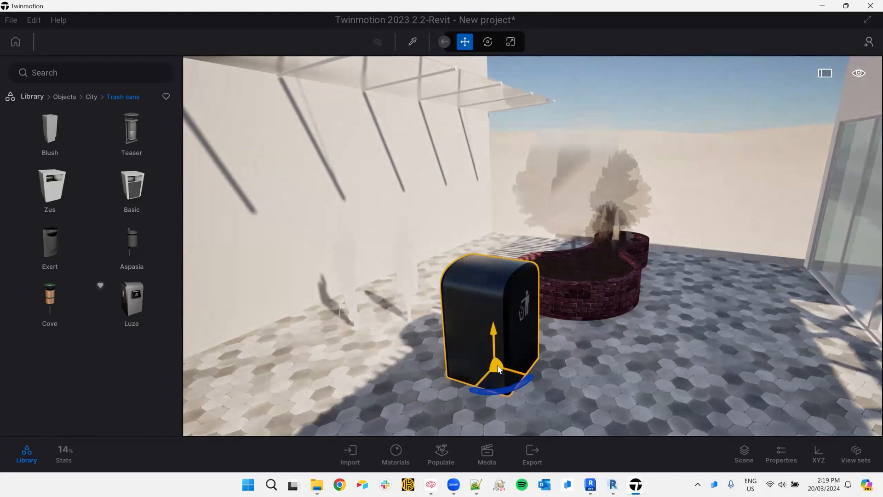
pyautogui.moveTo(497, 365)
pyautogui.mouseDown()
pyautogui.moveTo(420, 367)
pyautogui.moveTo(535, 342)
pyautogui.moveTo(468, 412)
pyautogui.moveTo(476, 377)
pyautogui.moveTo(485, 372)
pyautogui.mouseUp()
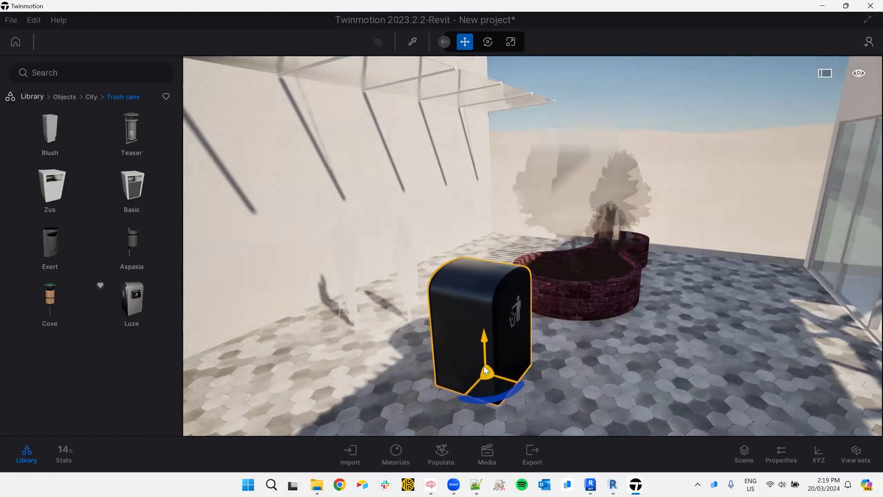
pyautogui.moveTo(520, 385)
pyautogui.mouseDown()
pyautogui.moveTo(445, 390)
pyautogui.moveTo(514, 393)
pyautogui.mouseUp()
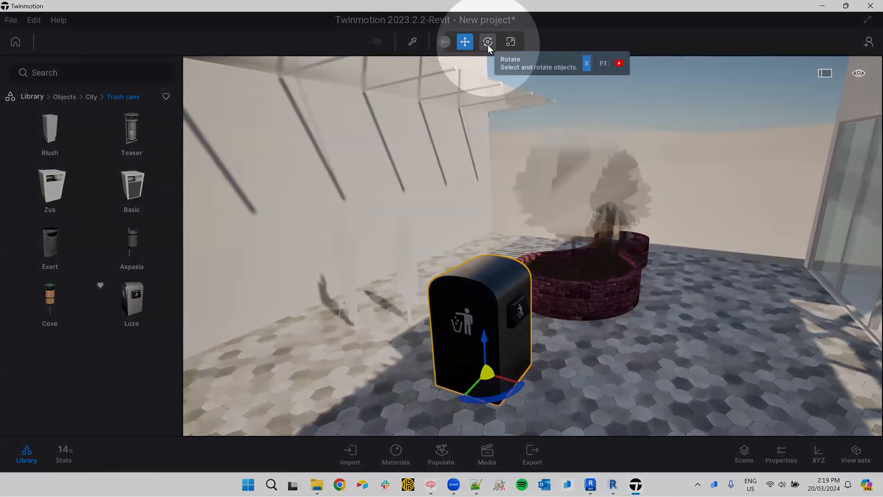
# Try tilting the trash can about a horizontal axis with the Rotate tool and undo the tilt.
pyautogui.click(488, 43)
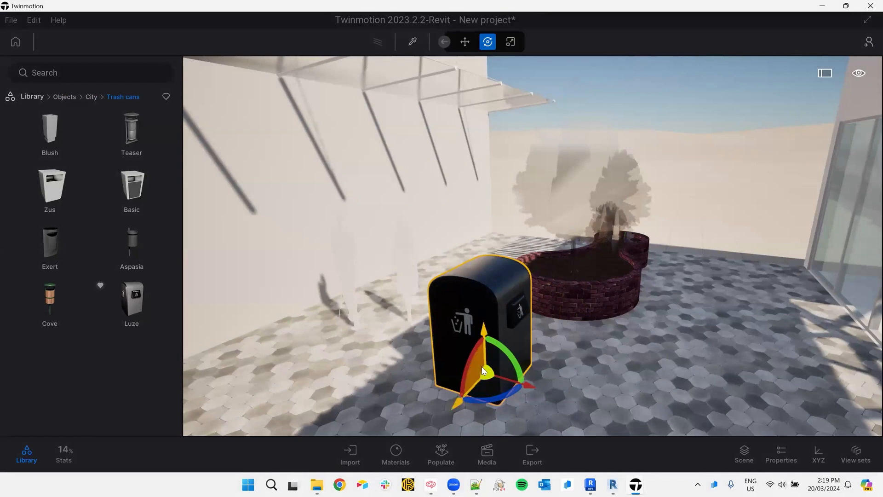
pyautogui.moveTo(472, 355); pyautogui.dragTo(487, 341)
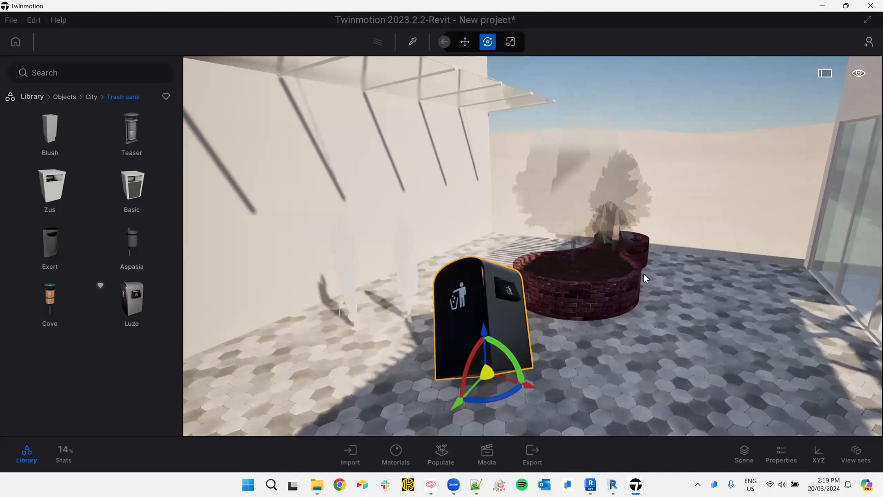
pyautogui.hotkey('ctrl', 'z')
pyautogui.hotkey('ctrl', 'z')
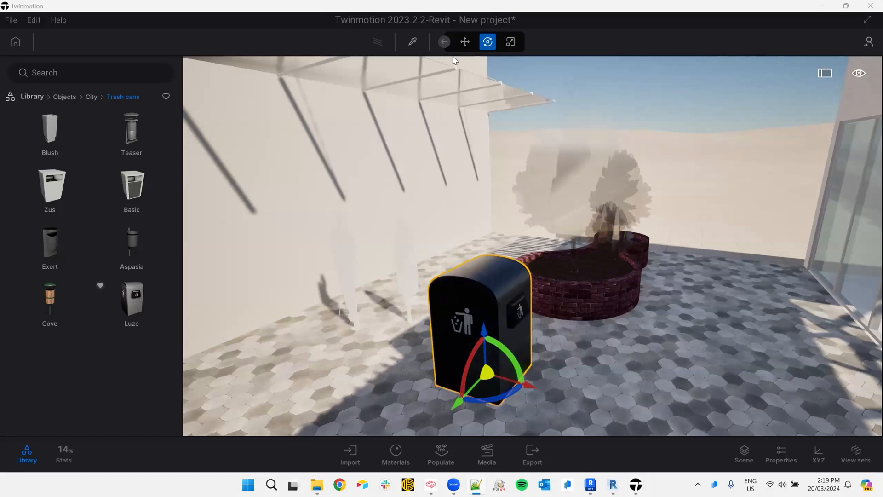
# Open the library's Trees collection under Vegetation with the café's street frontage in view.
pyautogui.moveTo(606, 263); pyautogui.dragTo(185, 191, button='right')
pyautogui.press('w')
pyautogui.moveTo(364, 257); pyautogui.dragTo(352, 454, button='right')
pyautogui.moveTo(460, 285); pyautogui.dragTo(824, 289, button='right')
pyautogui.press('s')
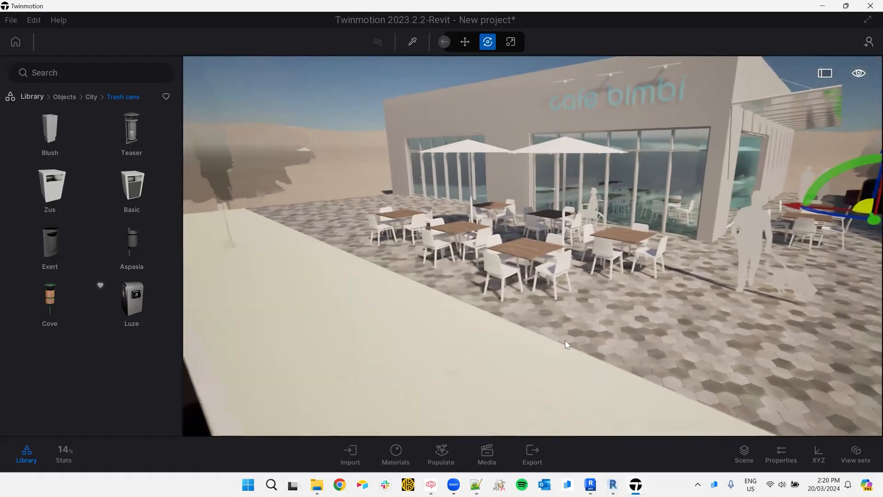
pyautogui.click(34, 97)
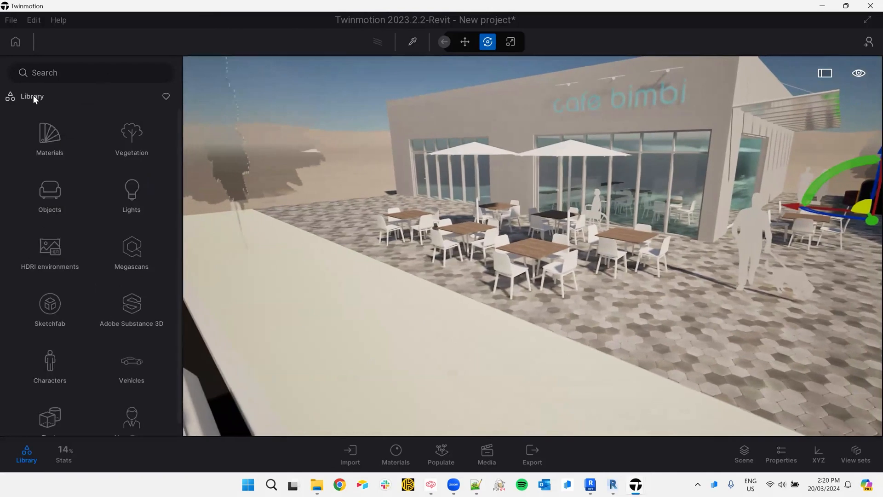
pyautogui.click(141, 137)
pyautogui.click(140, 133)
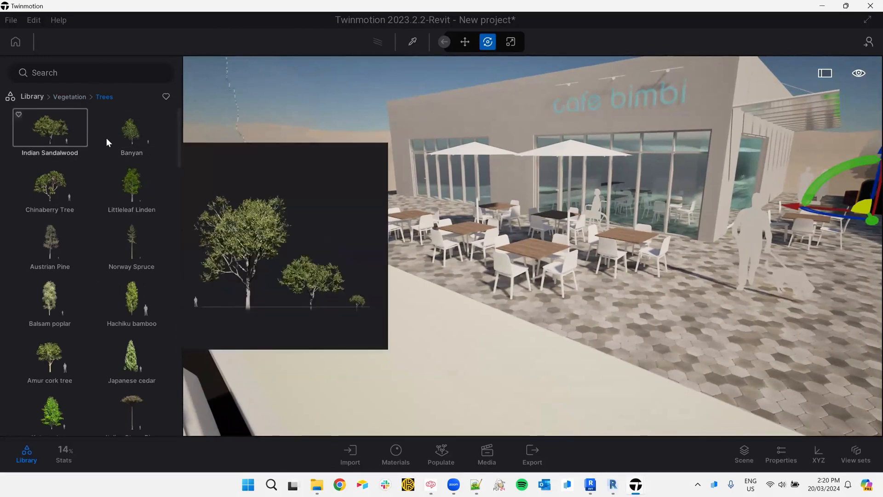
# Limit the tree list to favourites and place a European Mountain Ash on the footpath in front of the café.
pyautogui.moveTo(145, 197)
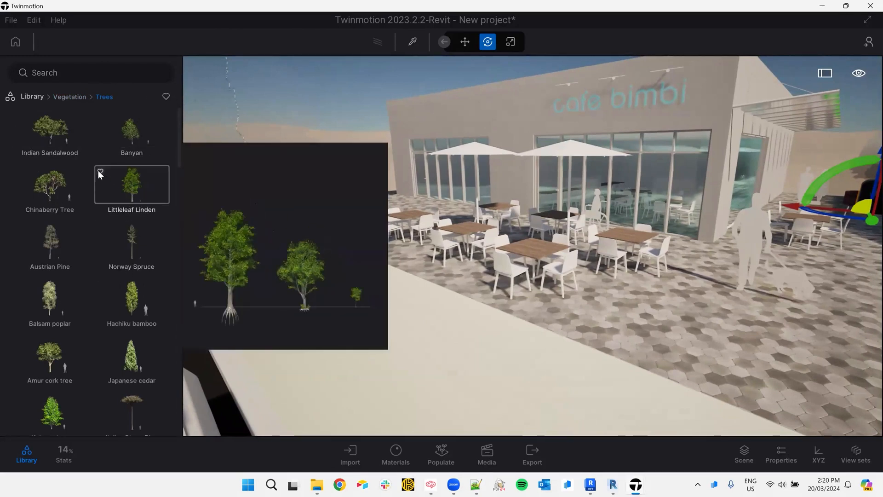
pyautogui.moveTo(132, 242)
pyautogui.click(166, 97)
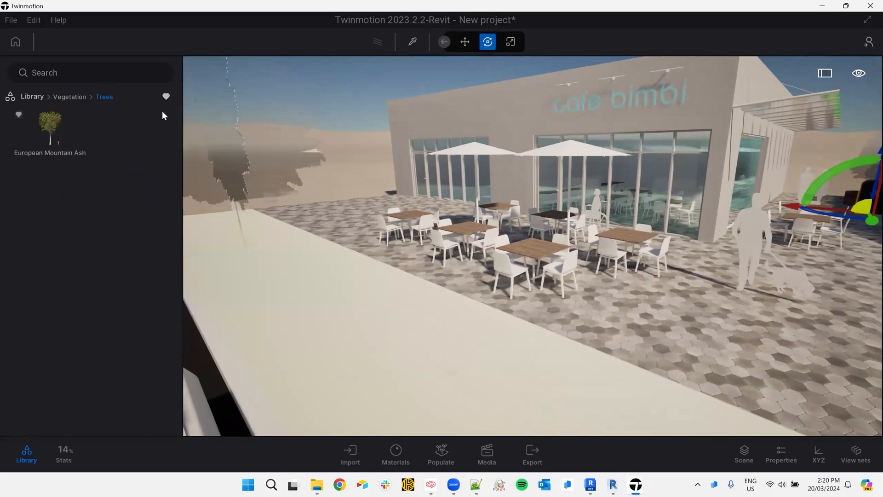
pyautogui.moveTo(51, 120)
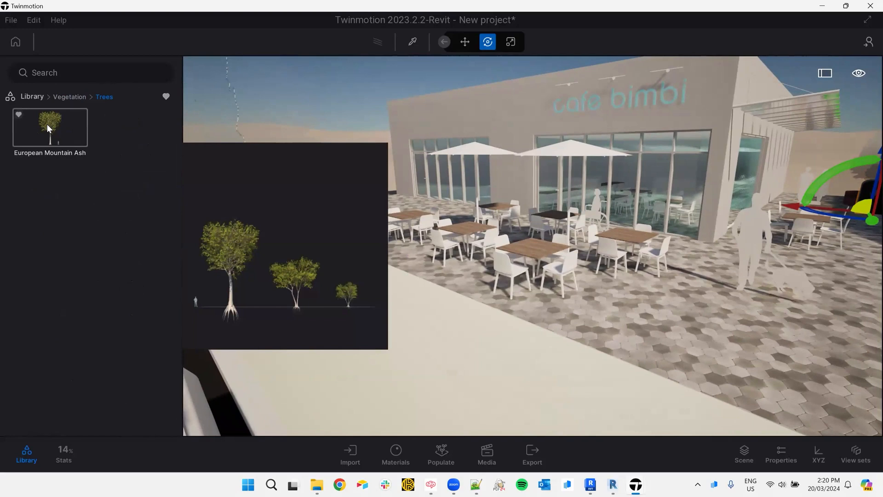
pyautogui.moveTo(47, 124); pyautogui.dragTo(440, 382)
# Try an age of 100% on the European Mountain Ash and settle on an age of 66%.
pyautogui.scroll(-4, 548, 306)
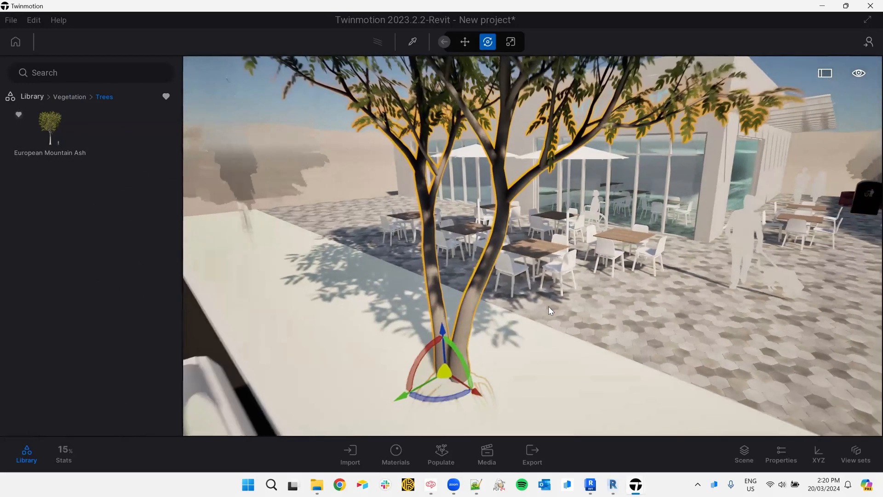
pyautogui.scroll(-4, 526, 286)
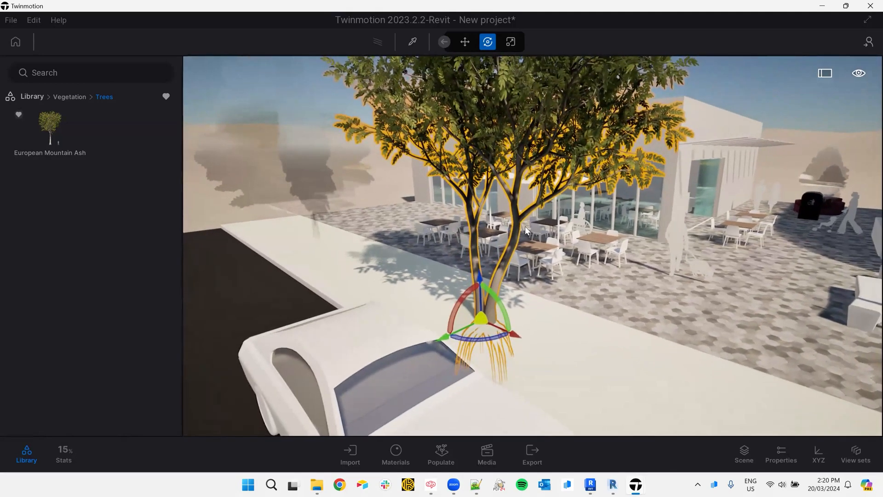
pyautogui.moveTo(660, 358); pyautogui.dragTo(665, 349, button='right')
pyautogui.moveTo(483, 243); pyautogui.dragTo(602, 279, button='right')
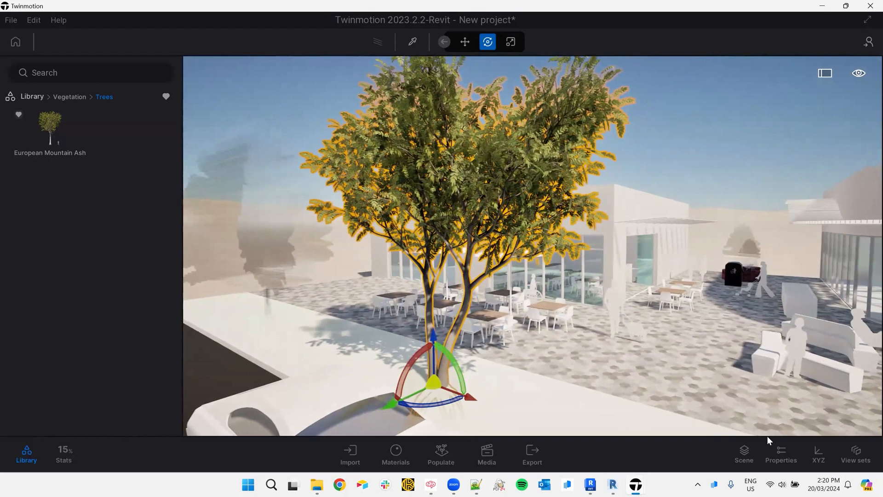
pyautogui.click(782, 456)
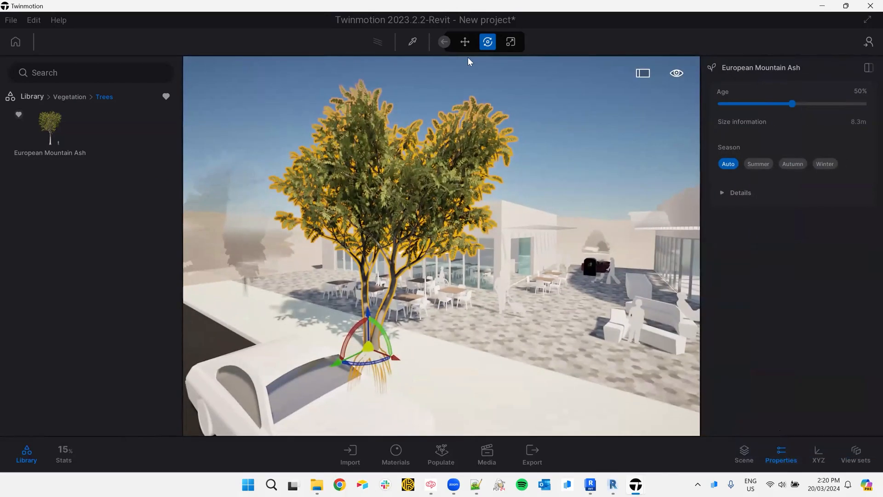
pyautogui.click(463, 44)
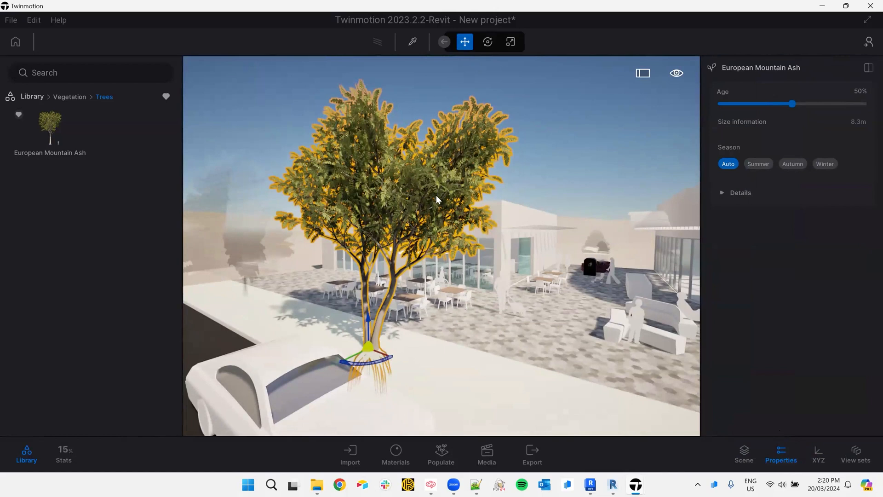
pyautogui.moveTo(791, 104); pyautogui.dragTo(867, 112)
pyautogui.scroll(-5, 528, 203)
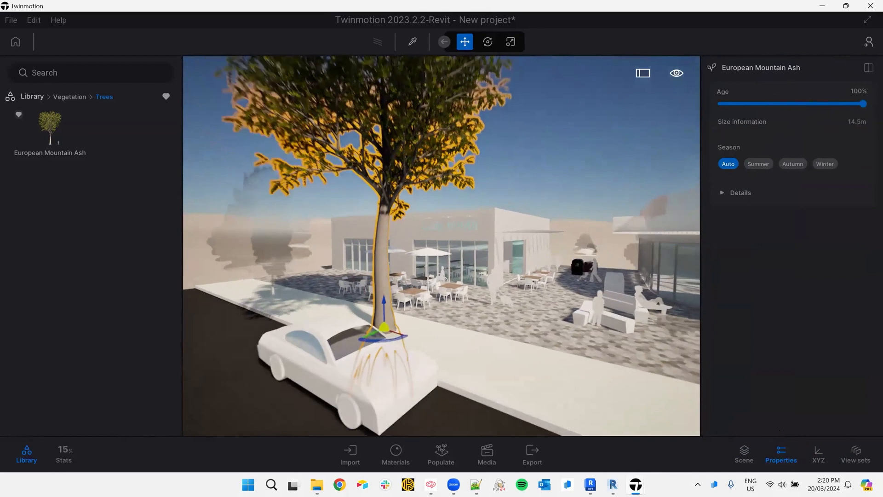
pyautogui.moveTo(528, 203); pyautogui.dragTo(511, 183, button='right')
pyautogui.moveTo(867, 105); pyautogui.dragTo(814, 116)
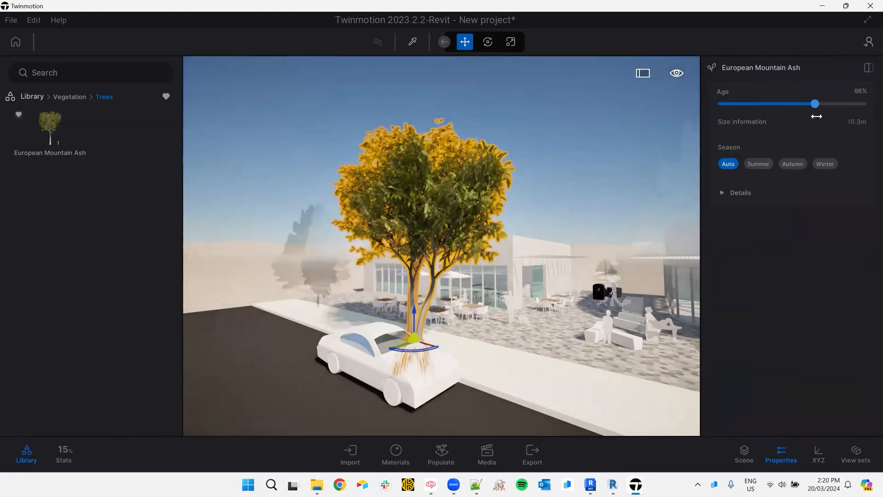
# Try the Summer and Autumn seasons on the European Mountain Ash and set its season to Winter.
pyautogui.click(760, 170)
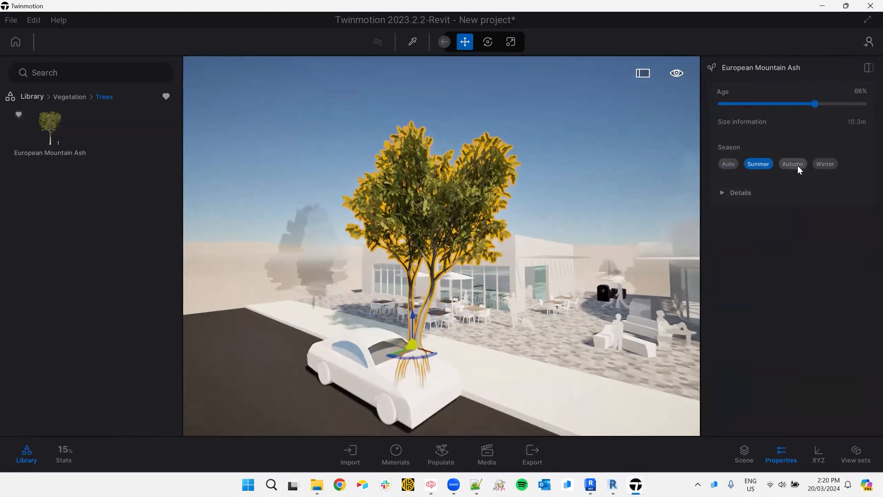
pyautogui.click(793, 164)
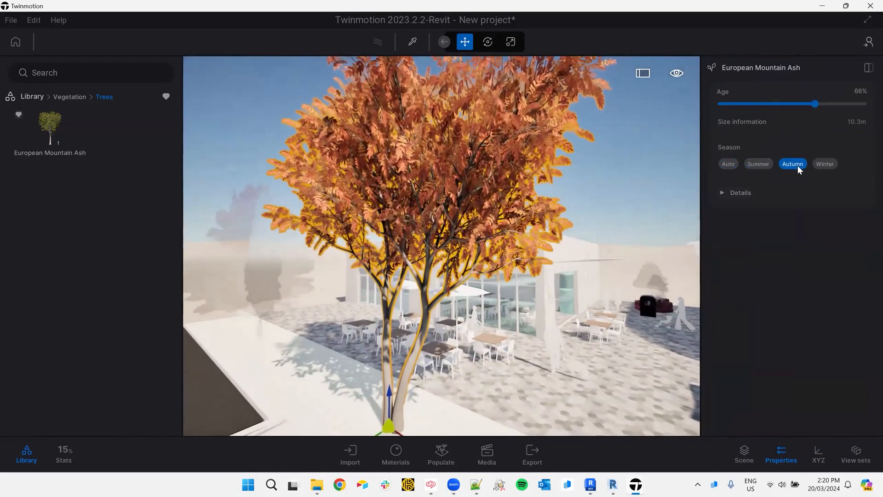
pyautogui.click(822, 166)
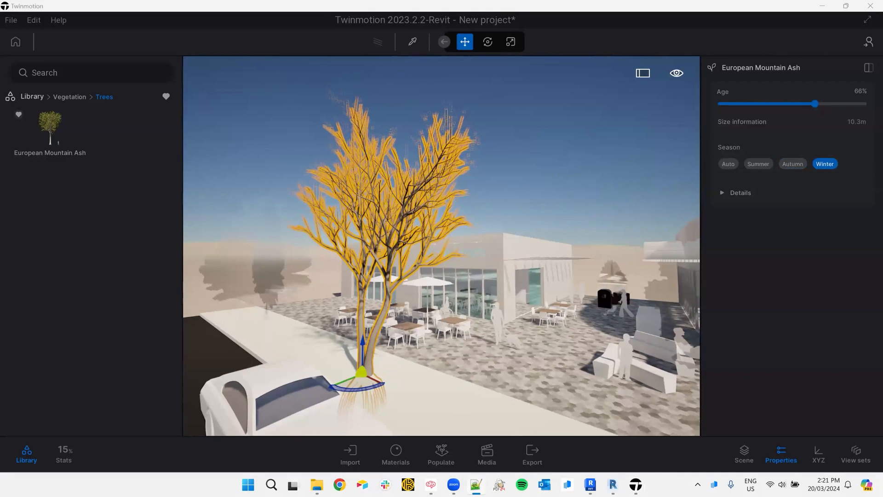
# Go back to the library's top level and turn off the favourites filter, with the café's outdoor seating in view.
pyautogui.moveTo(493, 223); pyautogui.dragTo(170, 83, button='right')
pyautogui.moveTo(438, 191); pyautogui.dragTo(381, 152, button='right')
pyautogui.press('w')
pyautogui.moveTo(568, 382); pyautogui.dragTo(562, 387, button='right')
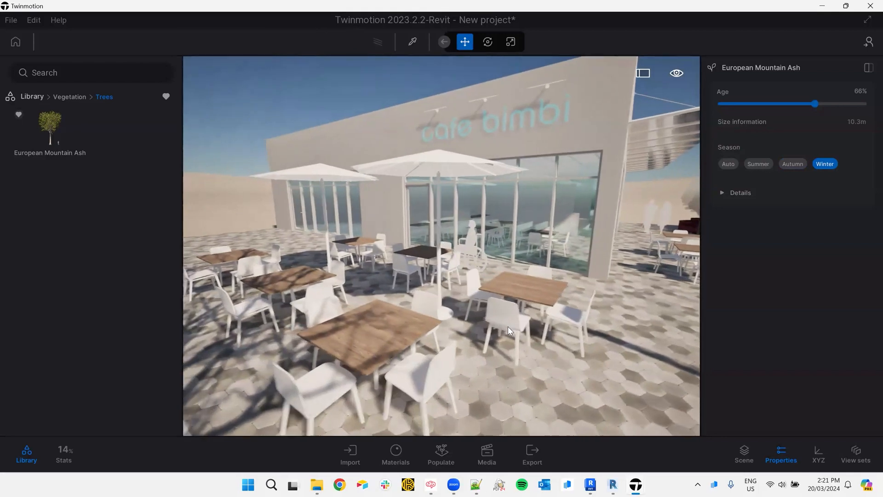
pyautogui.click(34, 97)
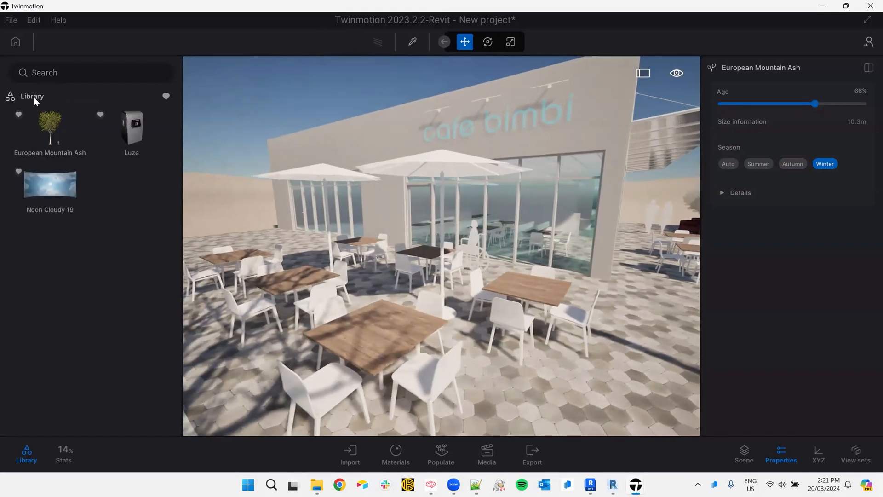
pyautogui.click(166, 97)
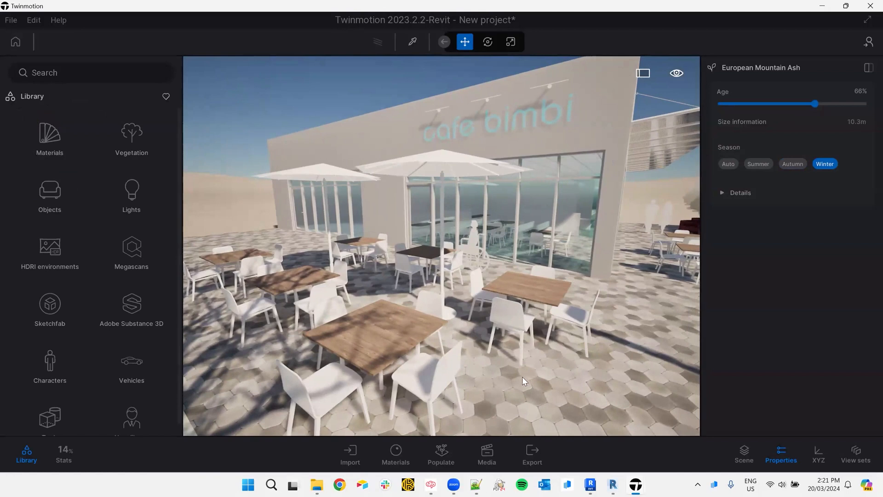
# Show the scene hierarchy and select all instances of the slim dining chair used in the café's seating.
pyautogui.click(438, 365)
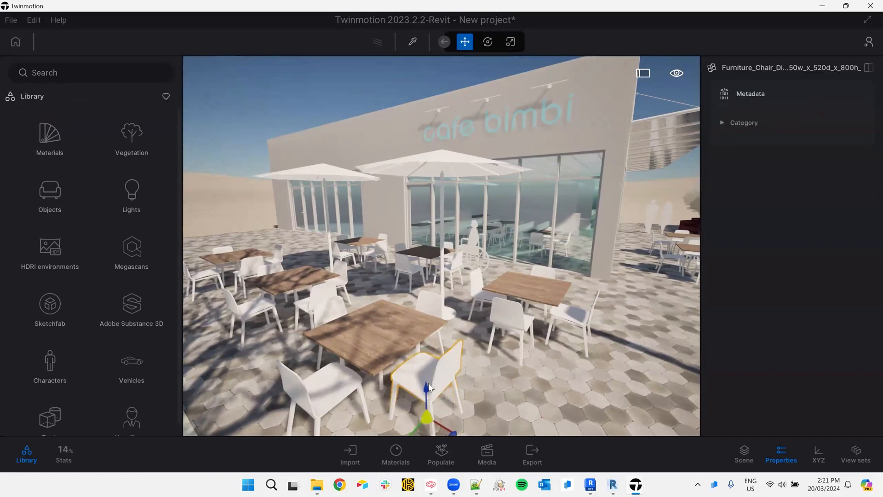
pyautogui.click(744, 452)
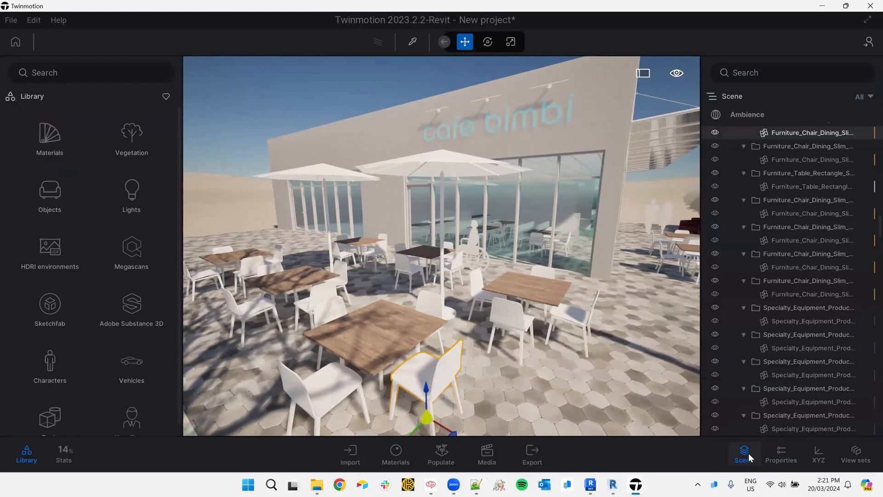
pyautogui.moveTo(862, 133)
pyautogui.click(506, 316)
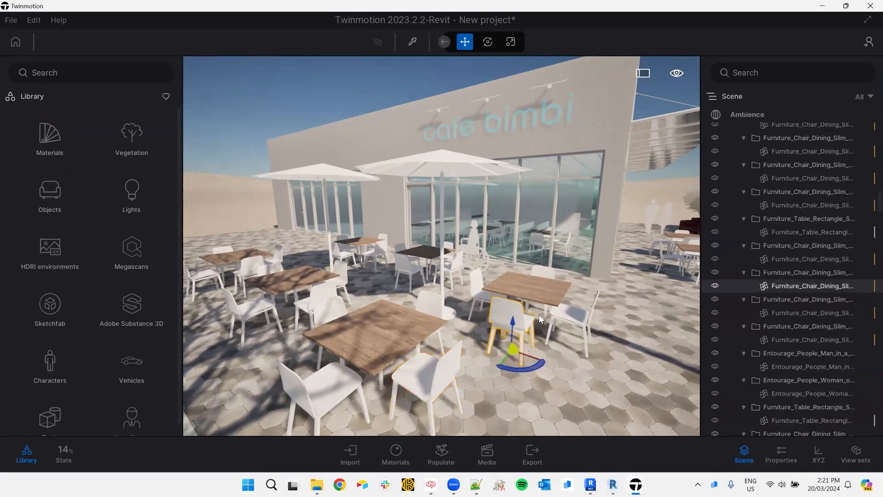
pyautogui.click(582, 313)
pyautogui.click(866, 313)
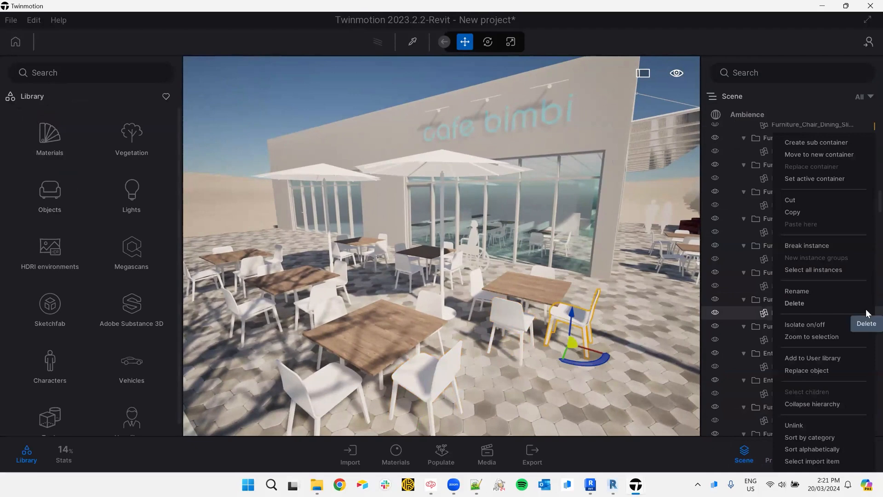
pyautogui.click(832, 270)
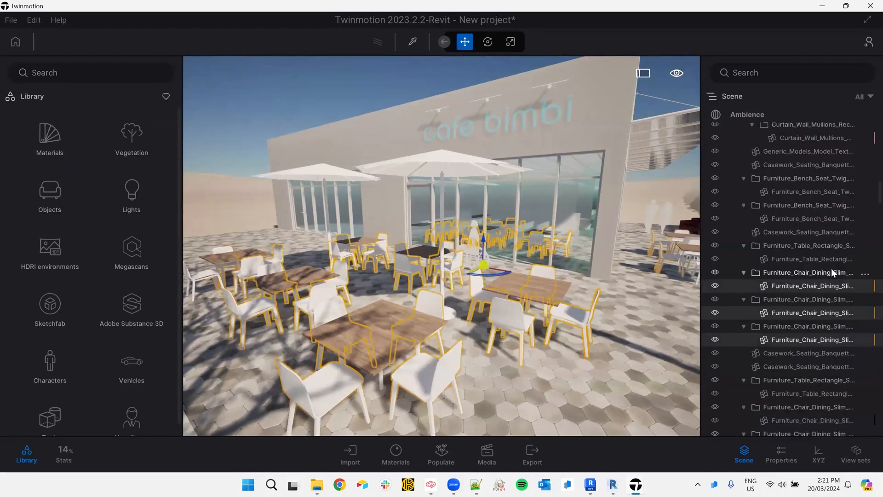
pyautogui.rightClick(863, 276)
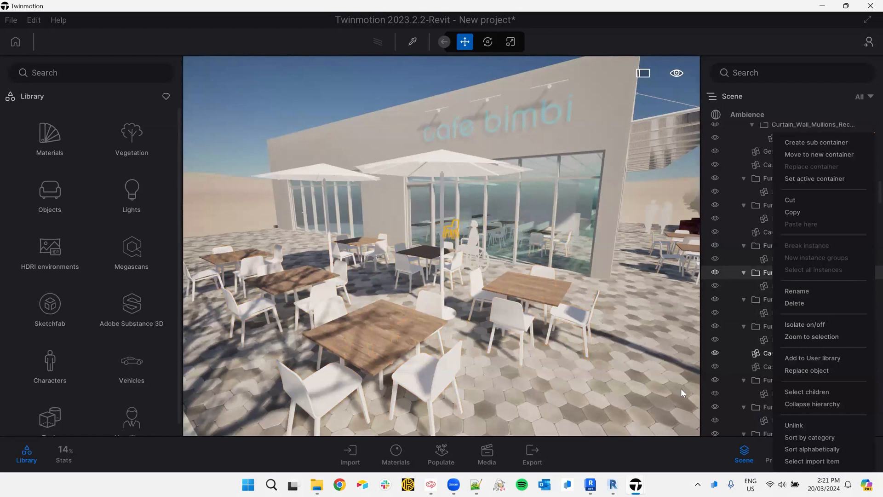
pyautogui.click(565, 317)
pyautogui.click(571, 317)
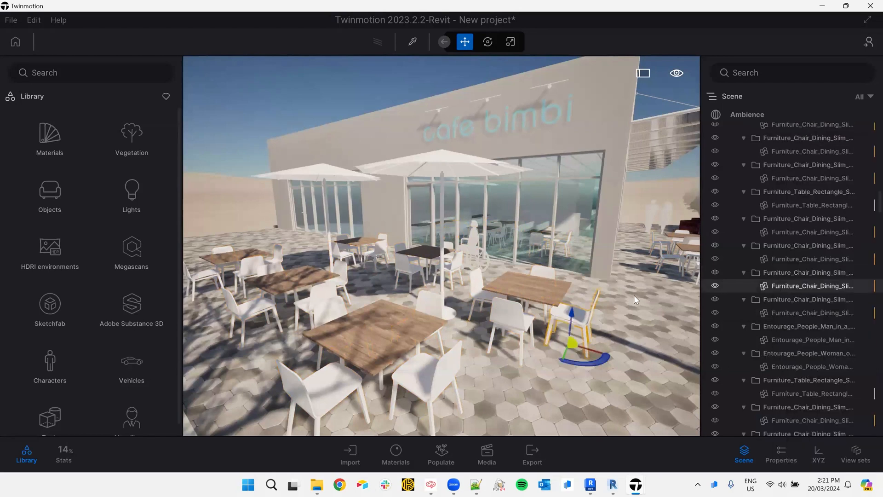
pyautogui.rightClick(863, 289)
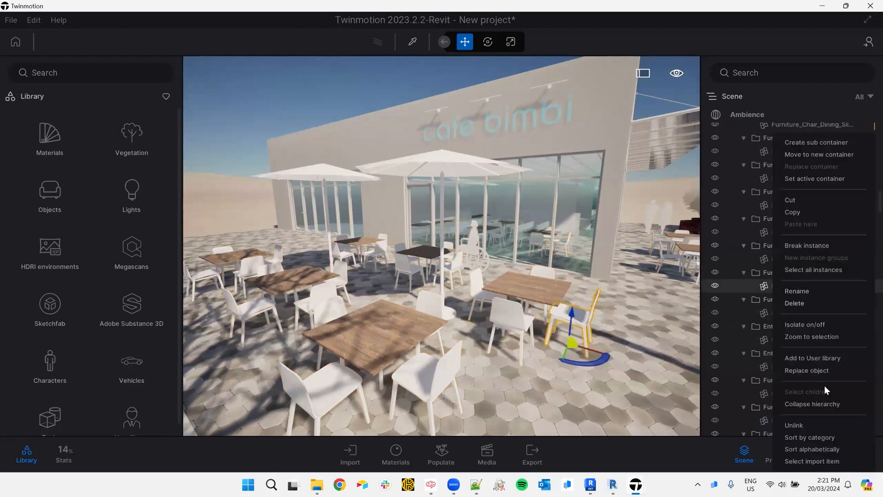
pyautogui.click(828, 269)
# Open the object replacement settings for the selected dining chairs and search the library's Objects for chair.
pyautogui.rightClick(864, 286)
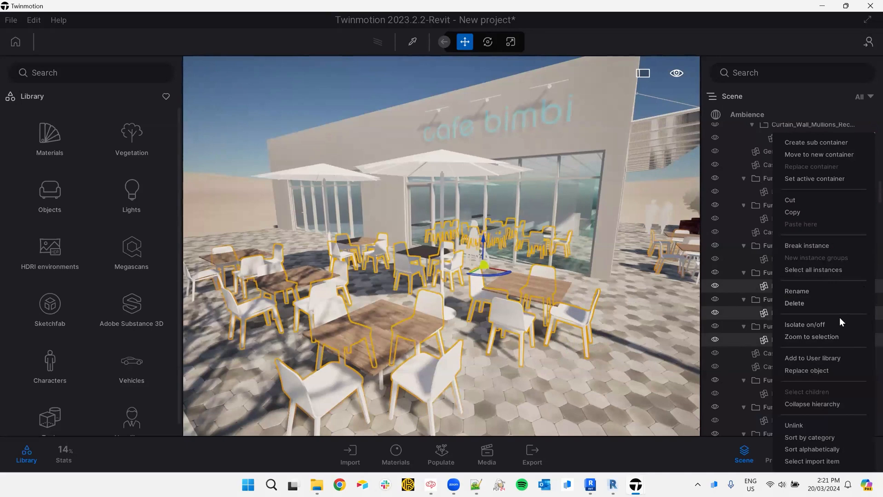
pyautogui.click(819, 369)
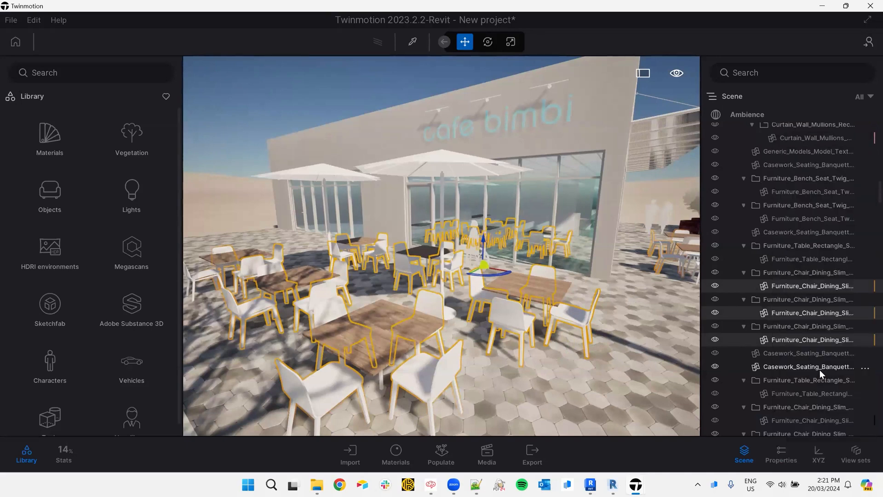
pyautogui.click(773, 457)
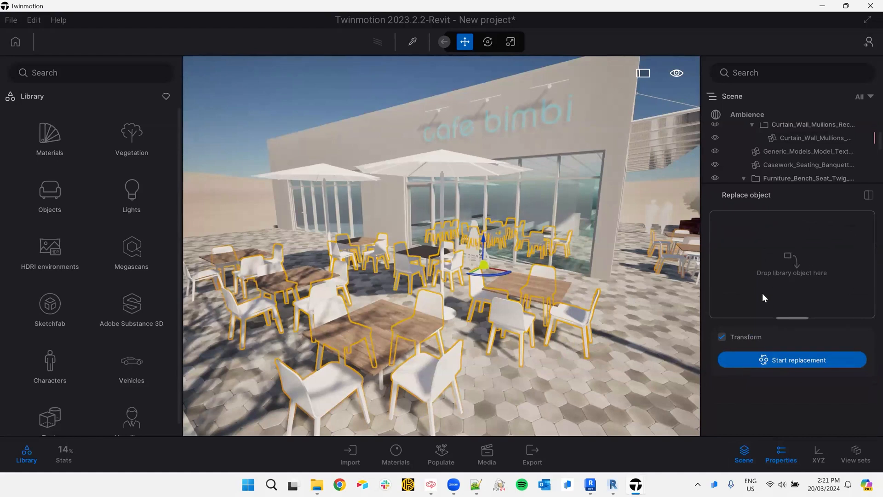
pyautogui.click(58, 191)
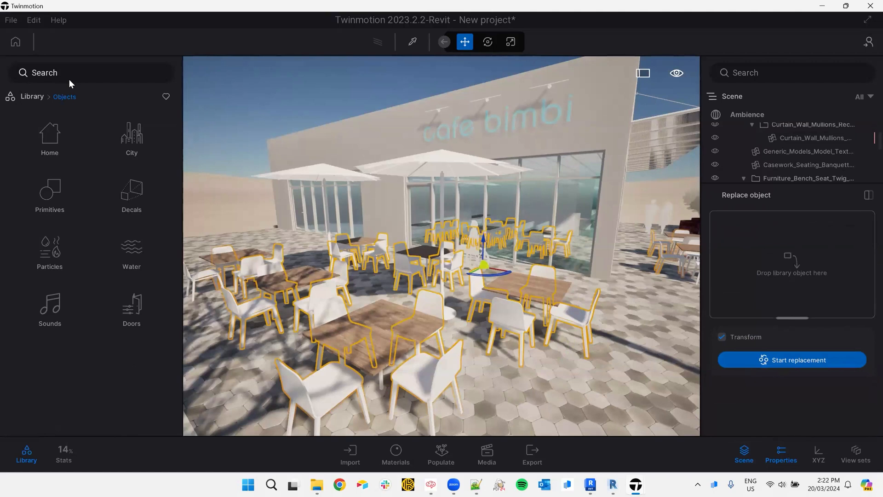
pyautogui.write('chair')
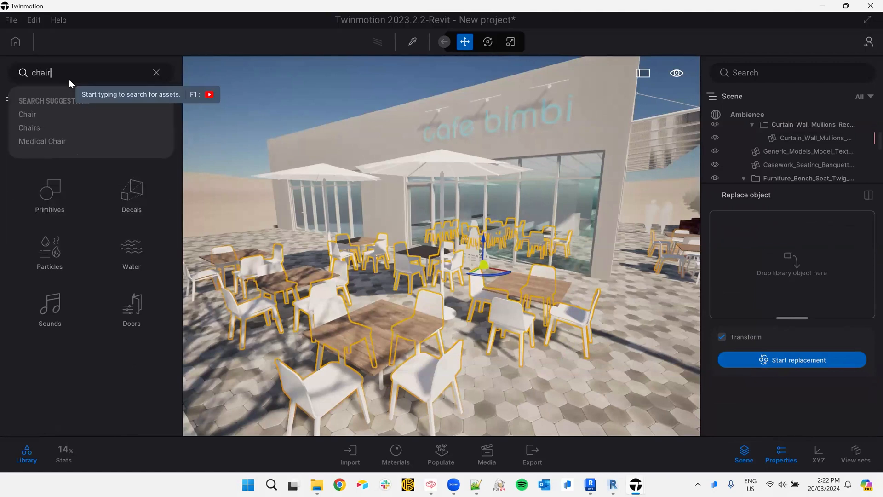
pyautogui.press('Return')
# Replace all selected dining chairs with the library's Wire chair and clear the selection.
pyautogui.scroll(-10, 138, 314)
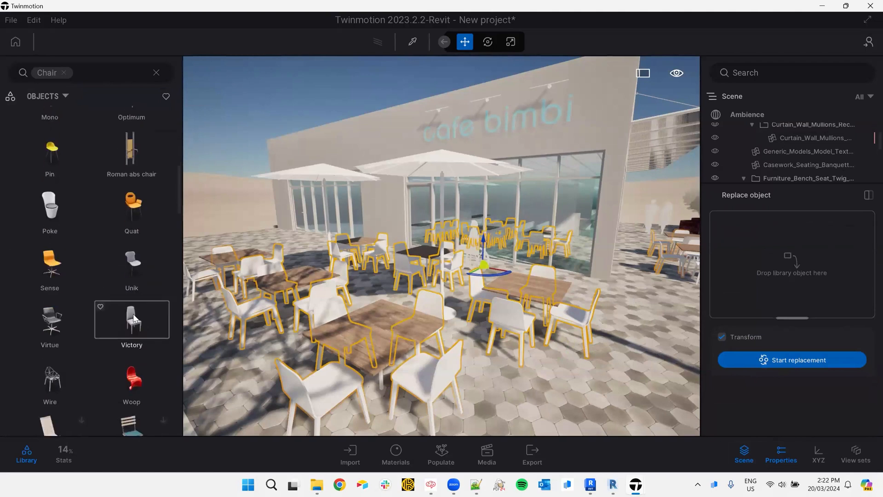
pyautogui.scroll(-2, 133, 313)
pyautogui.moveTo(85, 341); pyautogui.dragTo(796, 263)
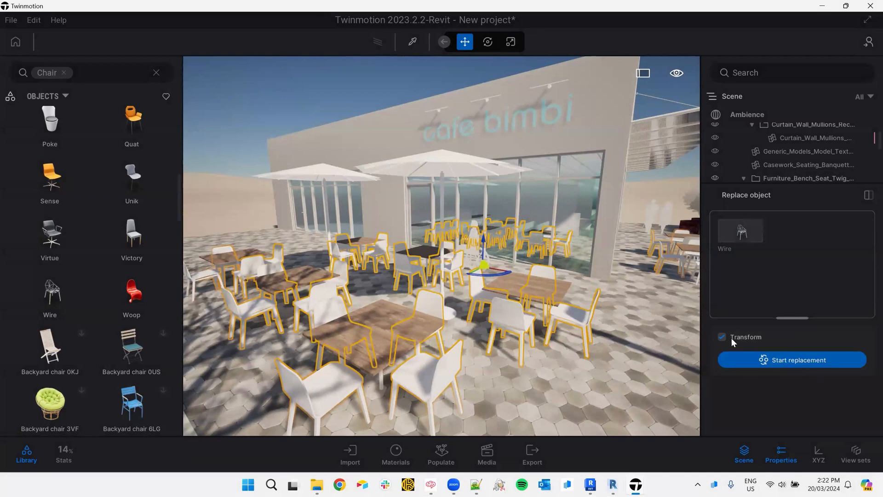
pyautogui.click(772, 360)
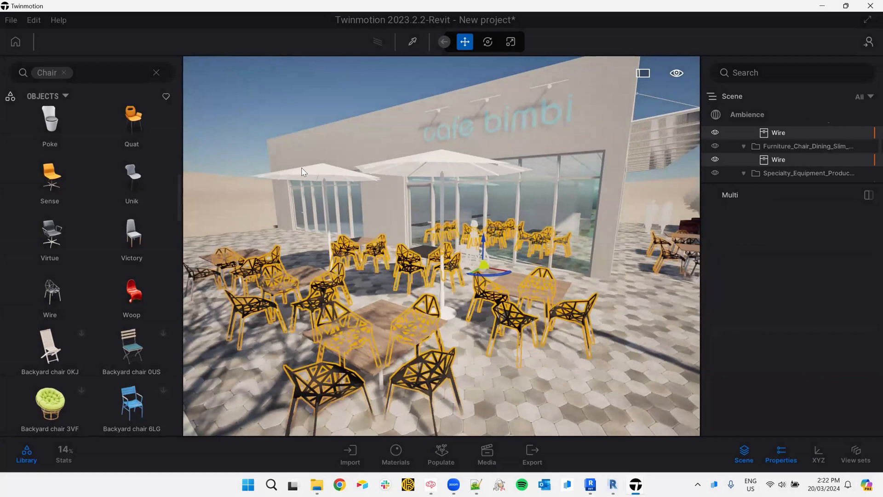
pyautogui.click(248, 121)
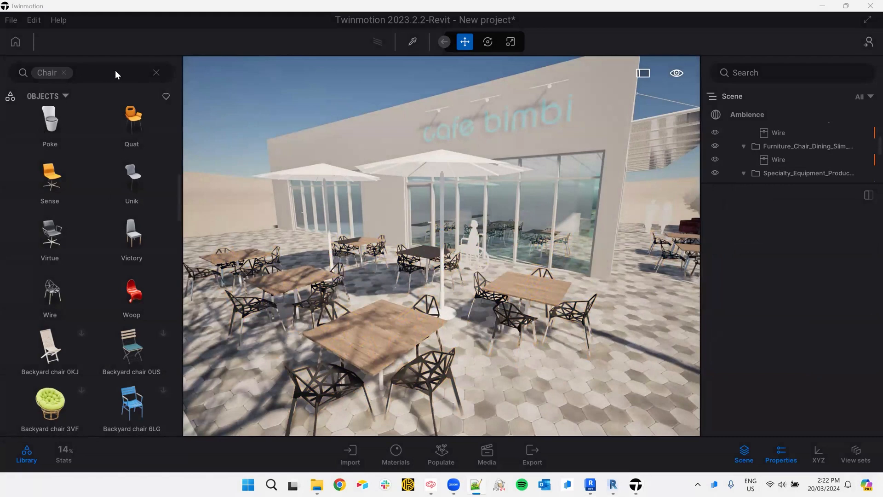
# Clear the chair search and search the entire library for umbrella, previewing the Prop Restaurant Umbrella.
pyautogui.click(156, 72)
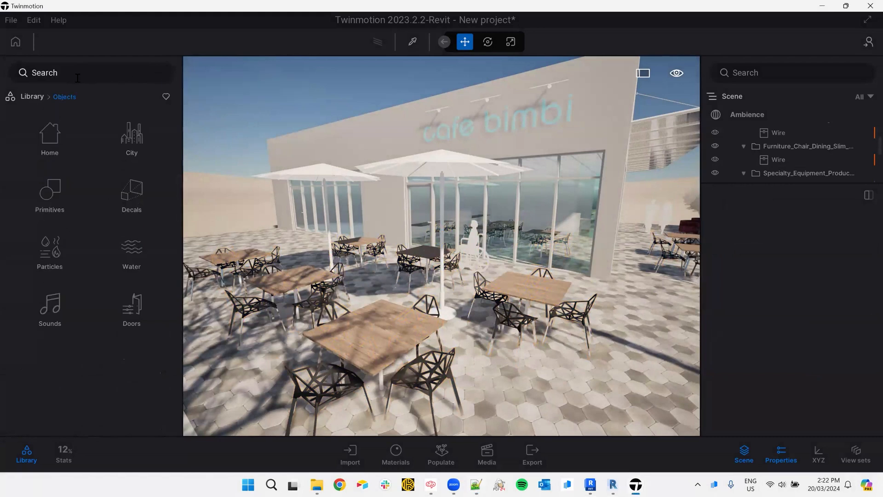
pyautogui.click(33, 96)
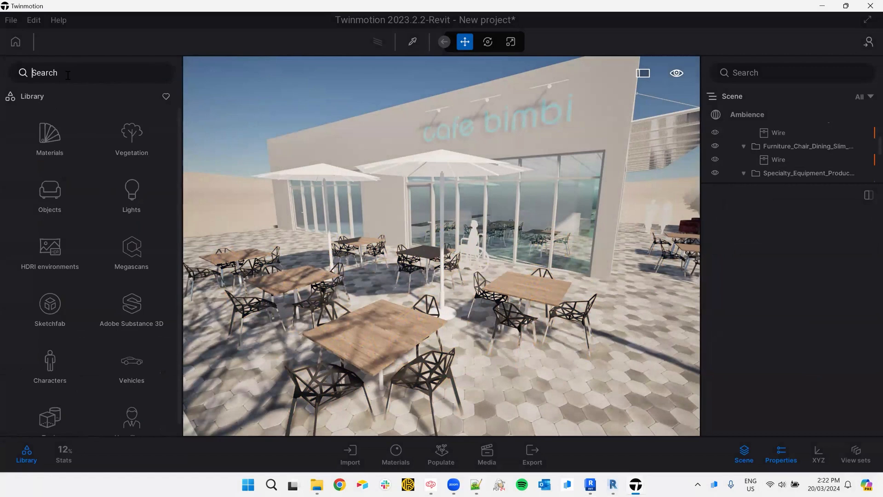
pyautogui.write('umbrella')
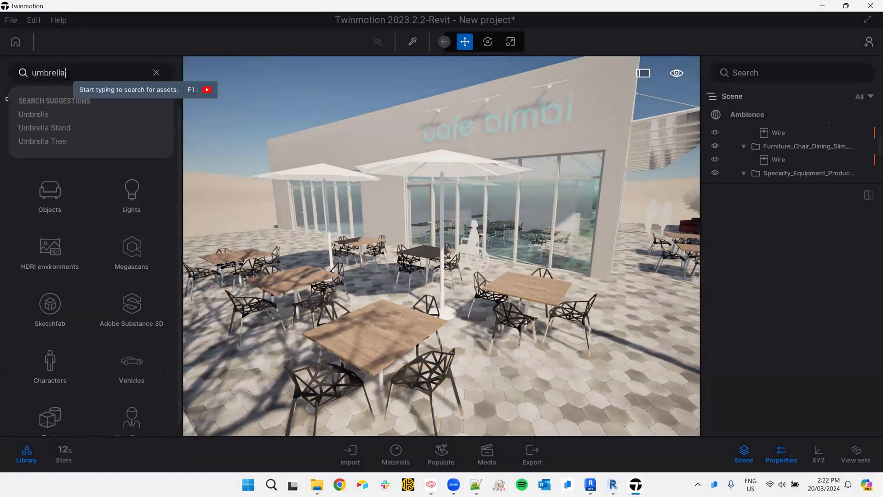
pyautogui.press('Return')
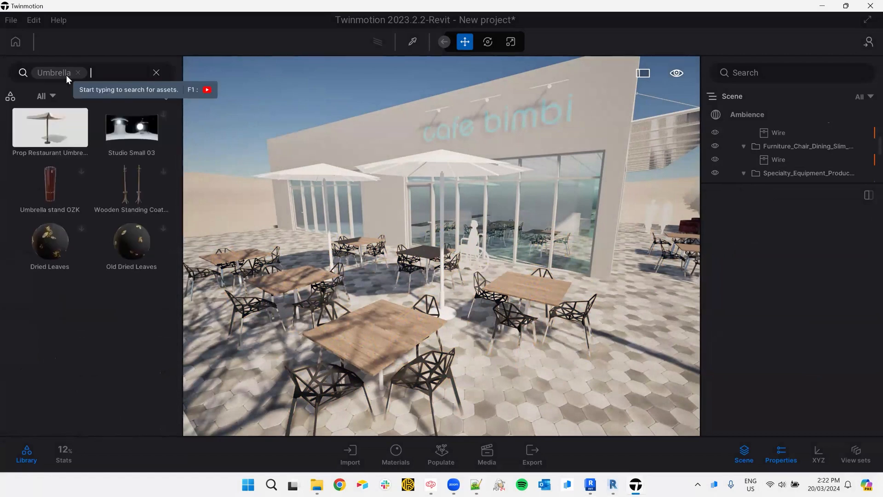
pyautogui.moveTo(49, 141)
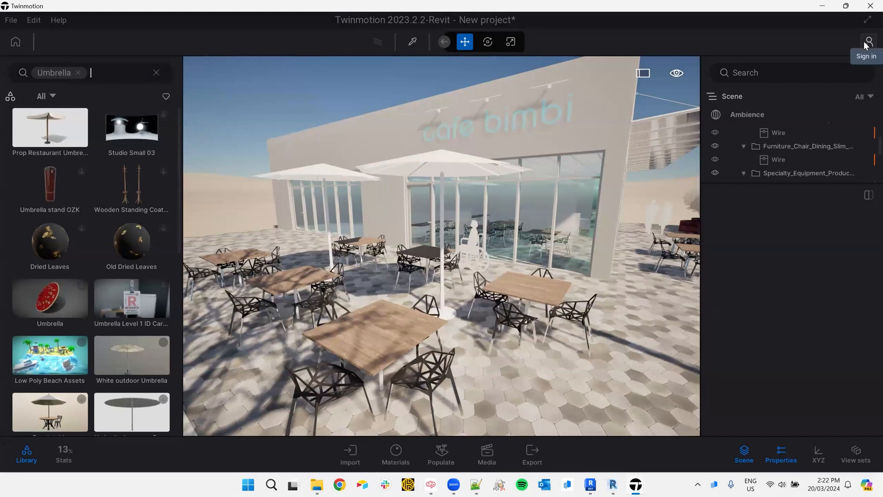
pyautogui.moveTo(147, 294)
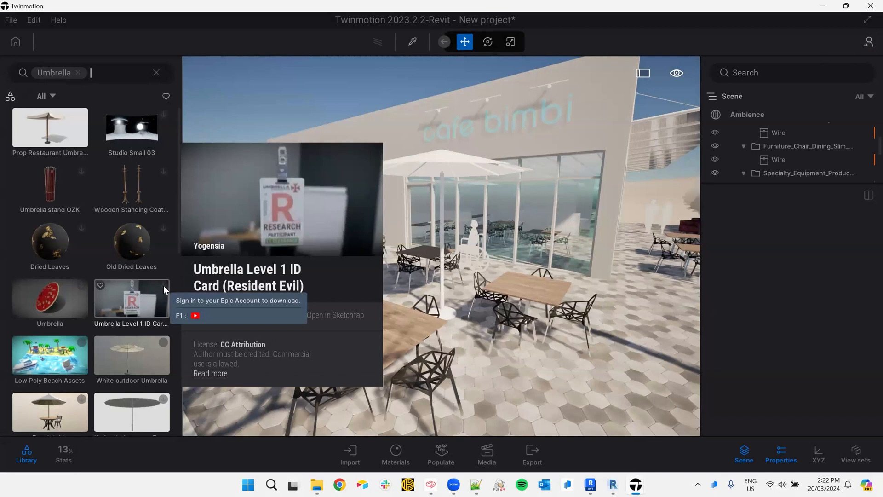
pyautogui.click(867, 42)
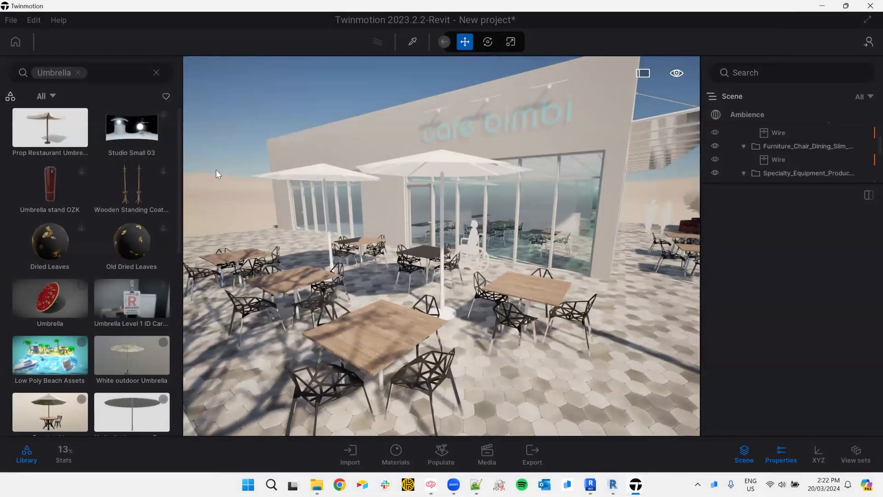
pyautogui.moveTo(46, 131)
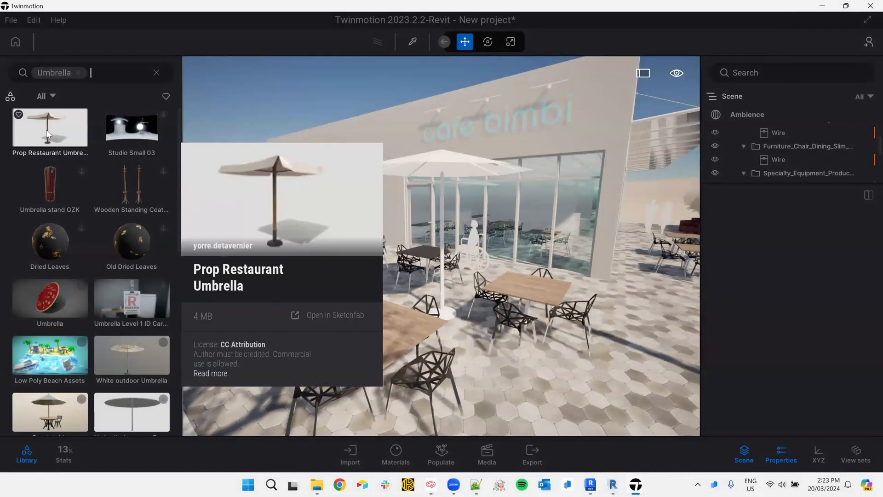
# Select the front outdoor umbrella, show its XYZ values, and split its properties into a separate column beside the scene hierarchy.
pyautogui.click(418, 161)
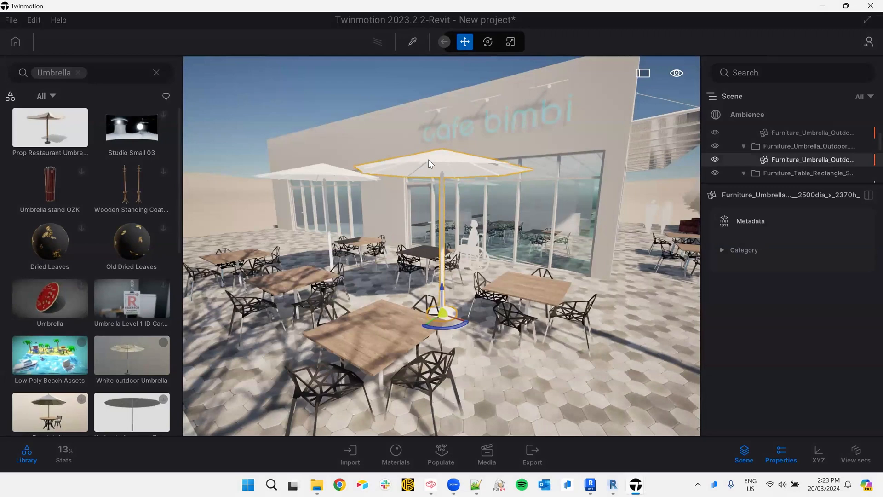
pyautogui.click(812, 459)
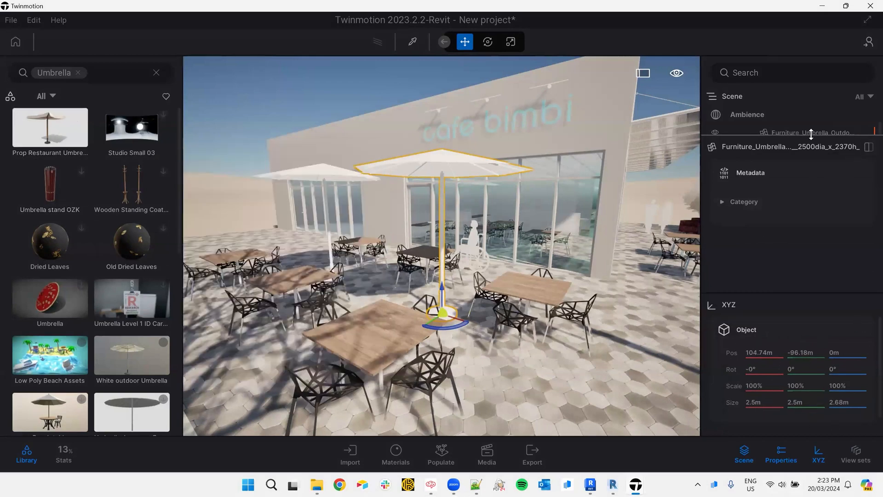
pyautogui.moveTo(808, 137); pyautogui.dragTo(805, 193)
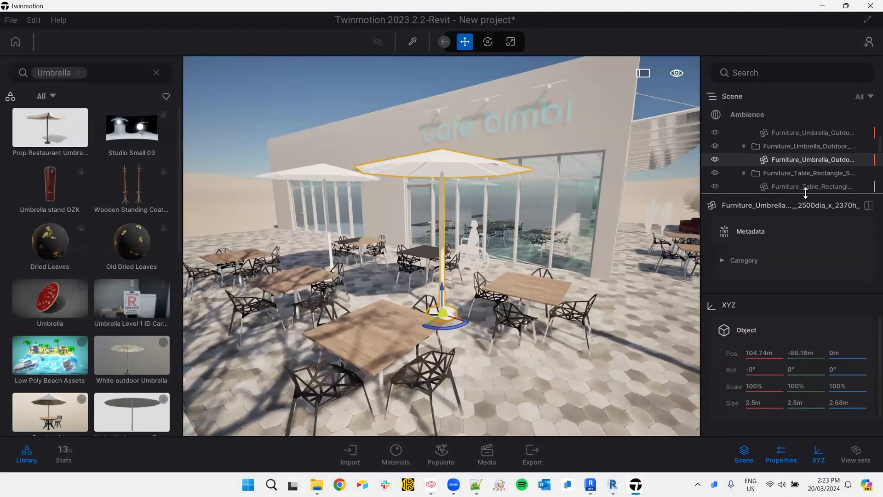
pyautogui.click(867, 206)
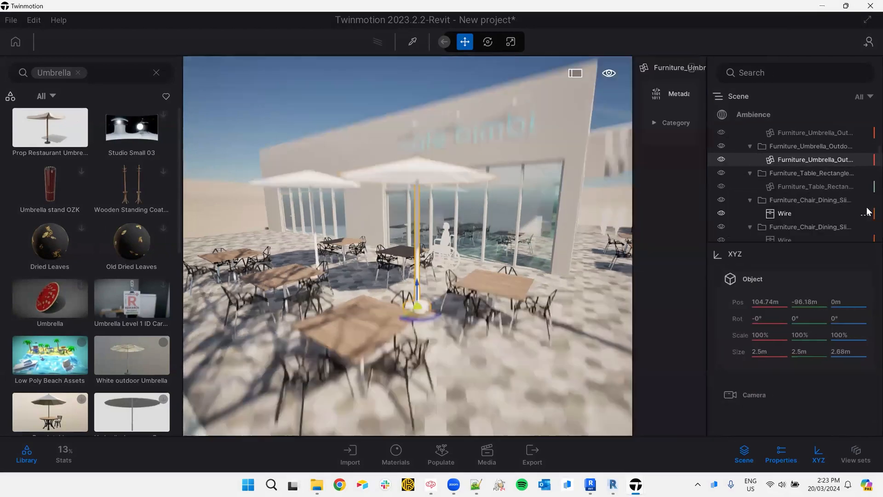
# Replace the selected outdoor umbrella with the Prop Restaurant Umbrella from the library.
pyautogui.click(865, 162)
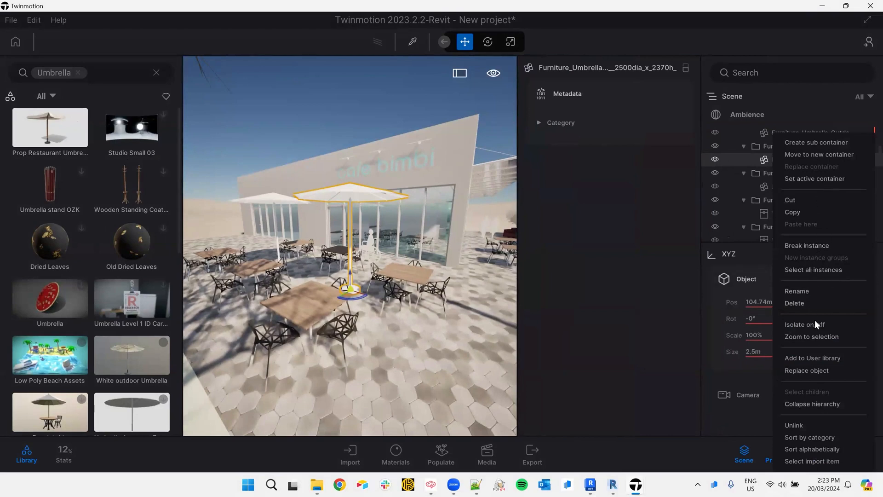
pyautogui.click(819, 370)
pyautogui.moveTo(254, 135); pyautogui.dragTo(611, 156)
pyautogui.click(620, 233)
pyautogui.scroll(-8, 341, 227)
pyautogui.moveTo(341, 227)
pyautogui.mouseDown(button='right')
pyautogui.moveTo(349, 219)
pyautogui.moveTo(339, 211)
pyautogui.mouseUp(button='right')
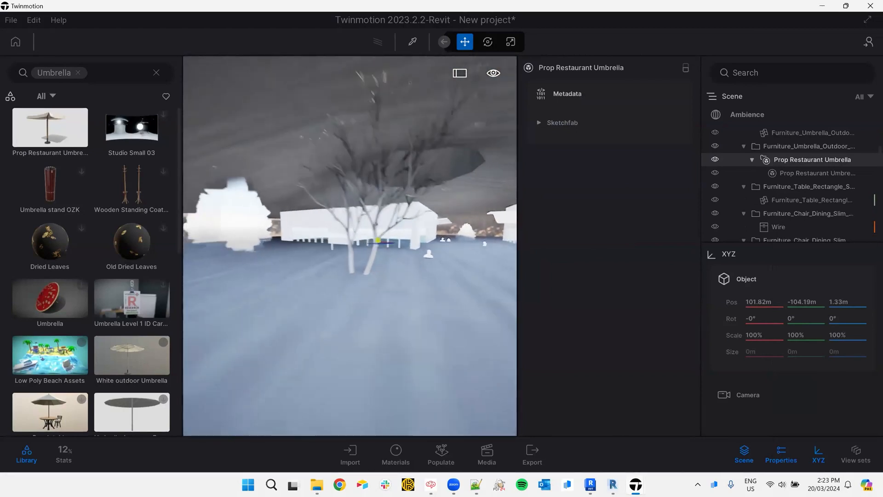
pyautogui.scroll(-4, 349, 230)
pyautogui.press('f')
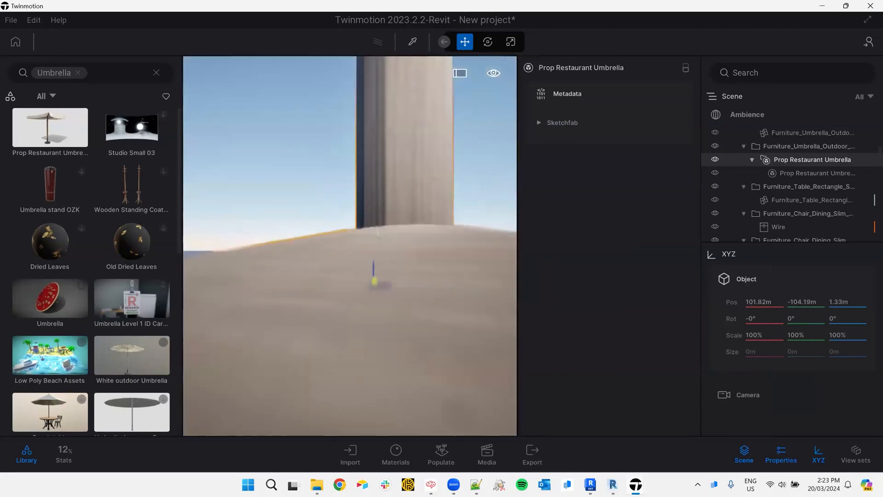
# Scale the inner Prop Restaurant Umbrella mesh to 1% on all three axes.
pyautogui.moveTo(385, 192); pyautogui.dragTo(393, 183, button='right')
pyautogui.click(397, 224)
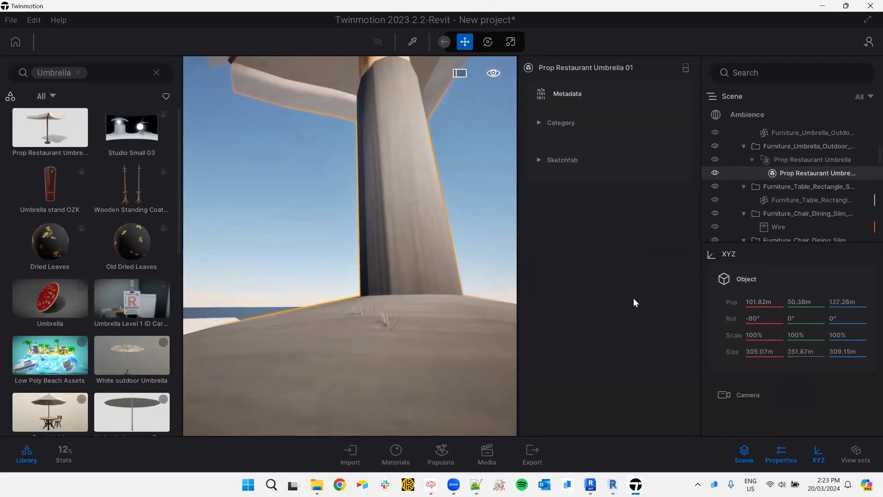
pyautogui.click(777, 335)
pyautogui.write('1')
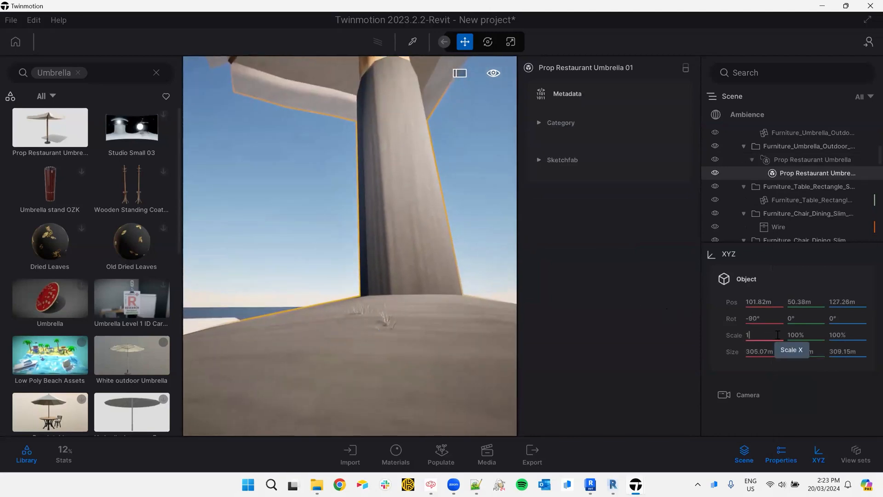
pyautogui.click(791, 334)
pyautogui.write('1')
pyautogui.click(834, 335)
pyautogui.write('1')
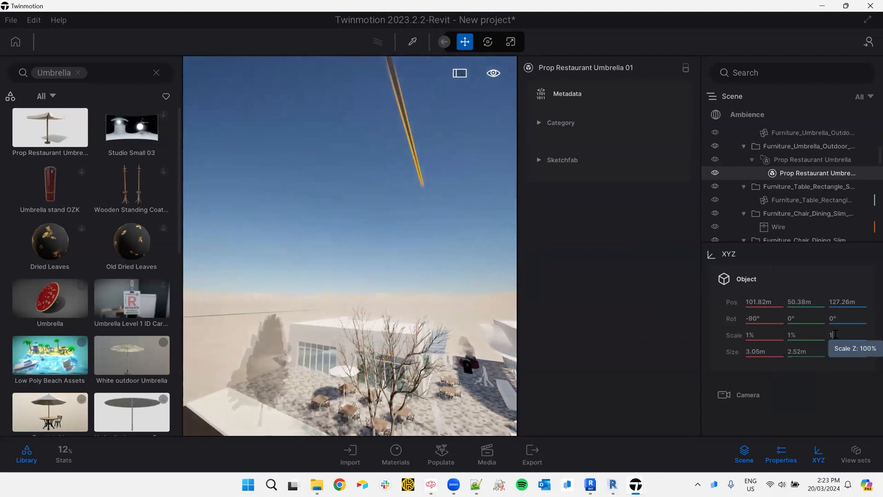
pyautogui.press('Return')
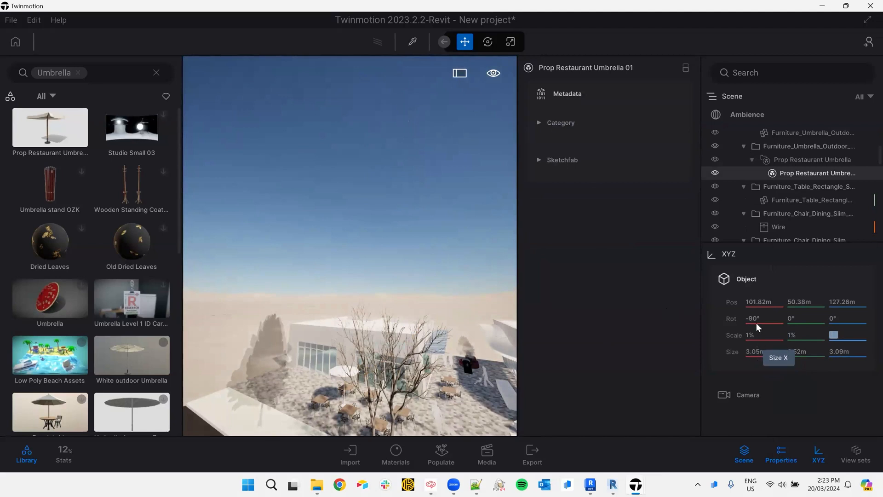
# Position the scaled umbrella at X 104 m, Y -96 m and Z 0, and clear the selection.
pyautogui.click(752, 302)
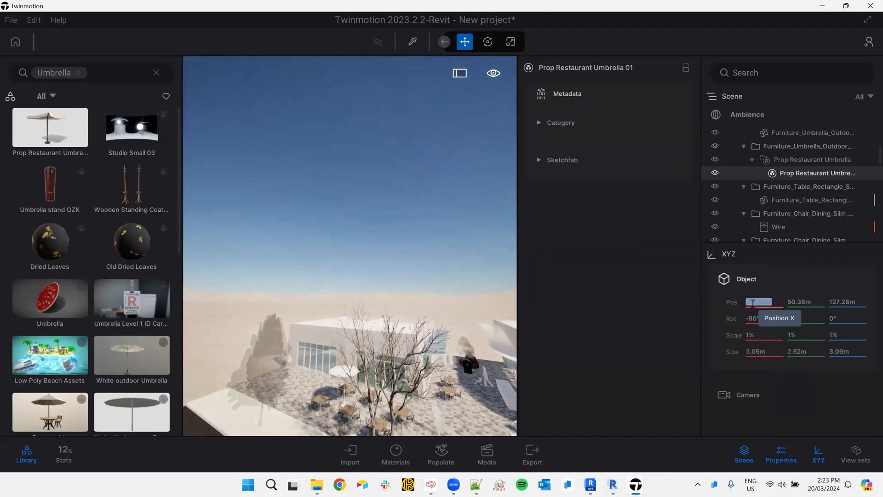
pyautogui.write('104m')
pyautogui.click(796, 302)
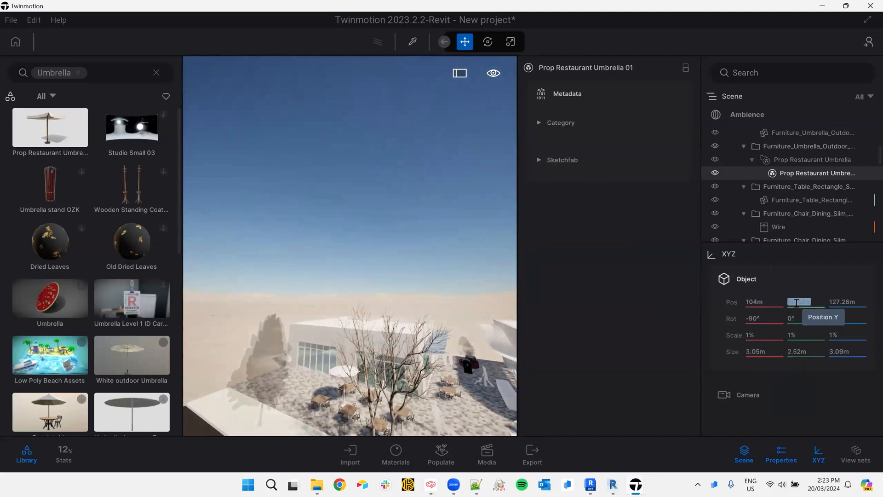
pyautogui.write('-96m')
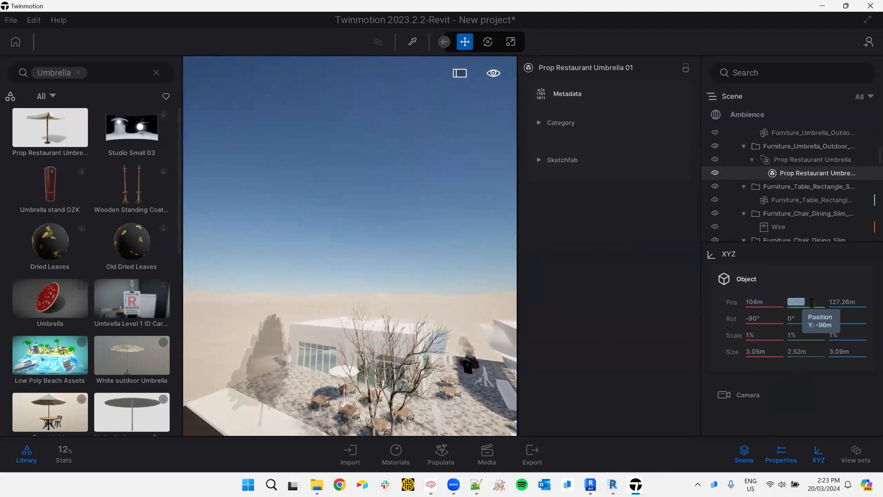
pyautogui.click(835, 304)
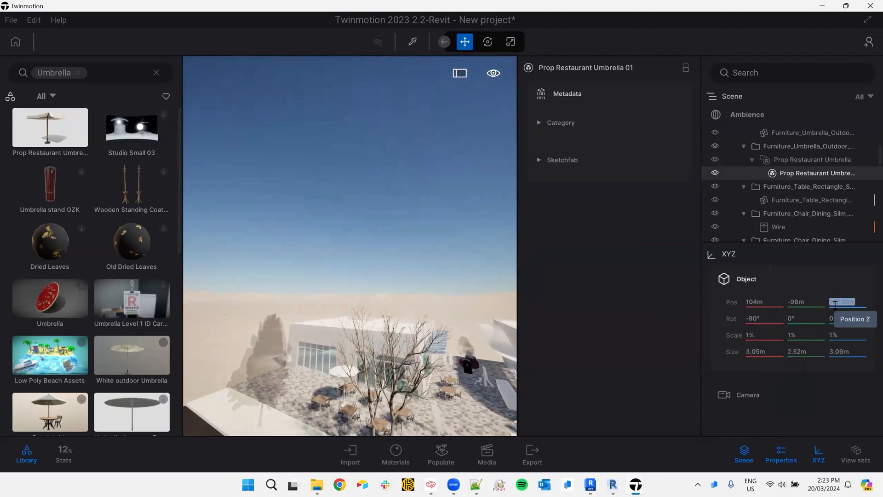
pyautogui.write('-0')
pyautogui.press('Return')
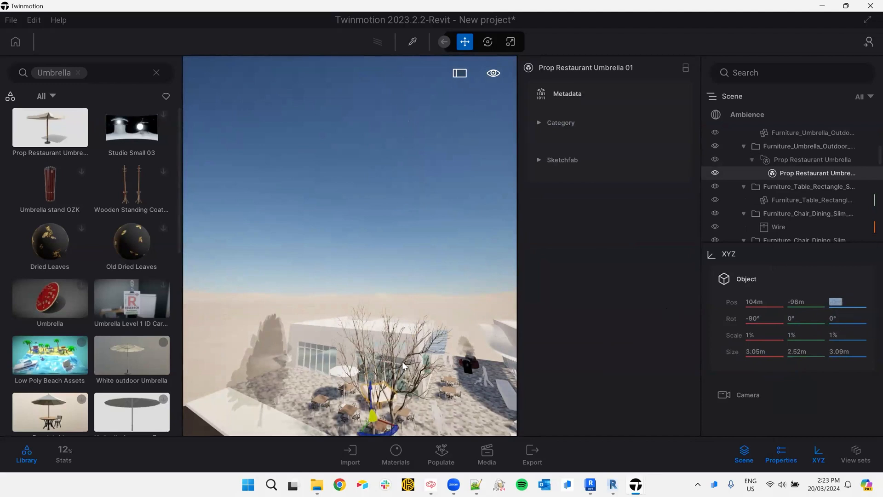
pyautogui.moveTo(405, 386); pyautogui.dragTo(436, 407, button='right')
pyautogui.press('Escape')
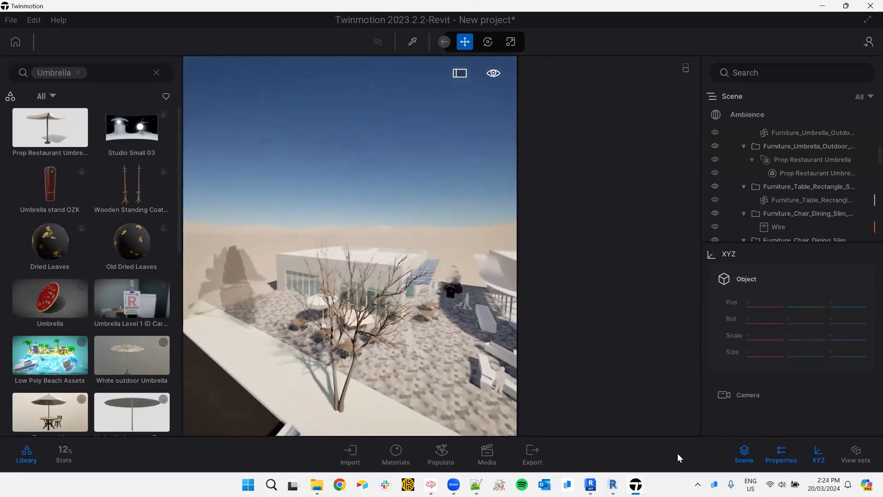
# Merge the separate properties column back under the scene hierarchy.
pyautogui.click(685, 68)
pyautogui.moveTo(503, 376); pyautogui.dragTo(456, 468, button='right')
pyautogui.press('w')
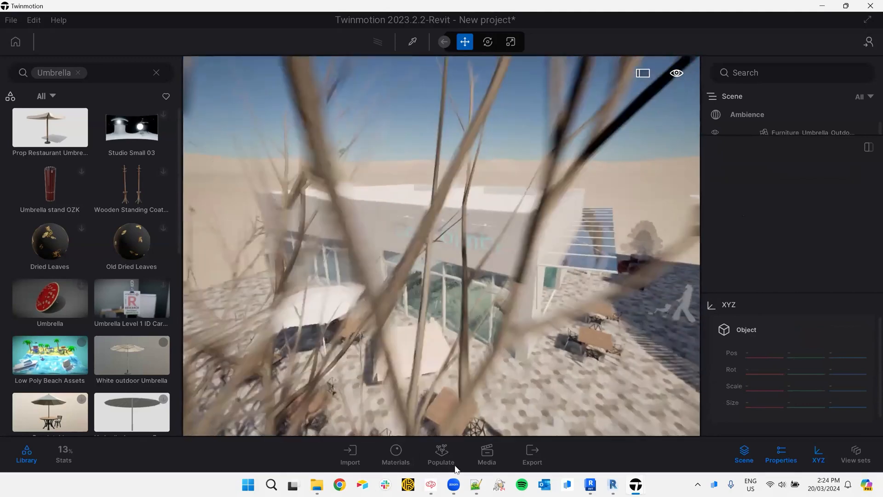
pyautogui.press('q')
pyautogui.moveTo(450, 330); pyautogui.dragTo(417, 228, button='right')
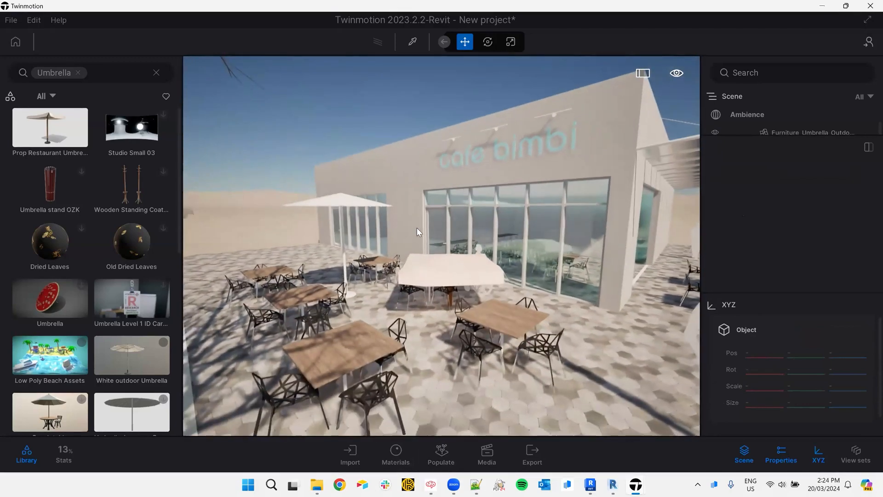
pyautogui.press('w')
# Try setting the parent Prop Restaurant Umbrella object's Z position to 0 m, and undo it.
pyautogui.click(465, 277)
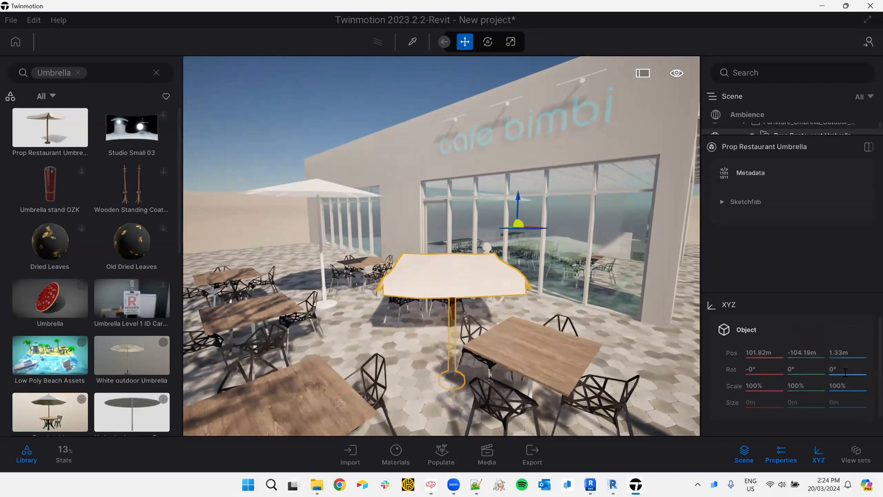
pyautogui.click(854, 353)
pyautogui.write('0')
pyautogui.press('Return')
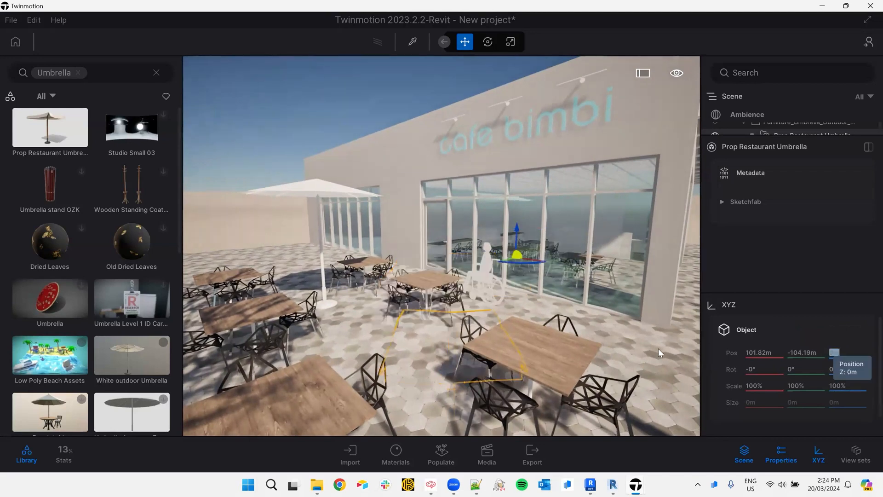
pyautogui.click(430, 328)
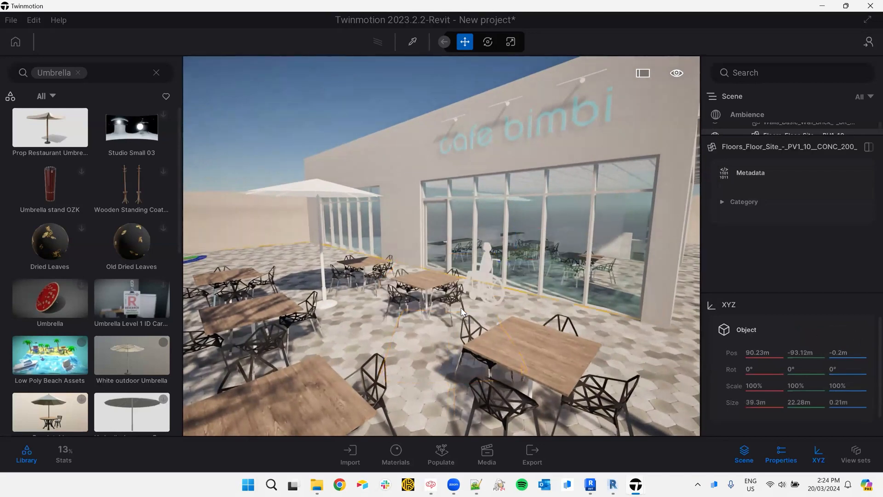
pyautogui.hotkey('ctrl', 'z')
pyautogui.hotkey('ctrl', 'z')
pyautogui.hotkey('ctrl', 'z')
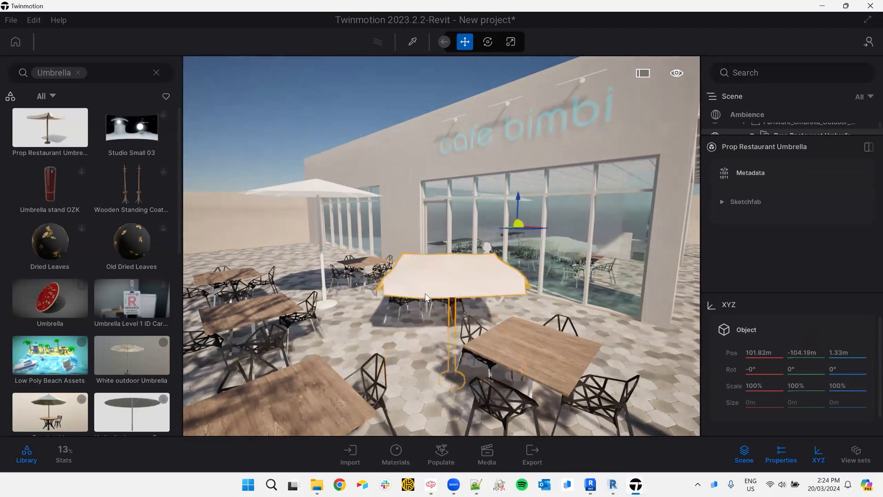
# Raise the inner umbrella mesh to a Z position of 1.26 m so its base stands on the paving.
pyautogui.moveTo(385, 327); pyautogui.dragTo(396, 241)
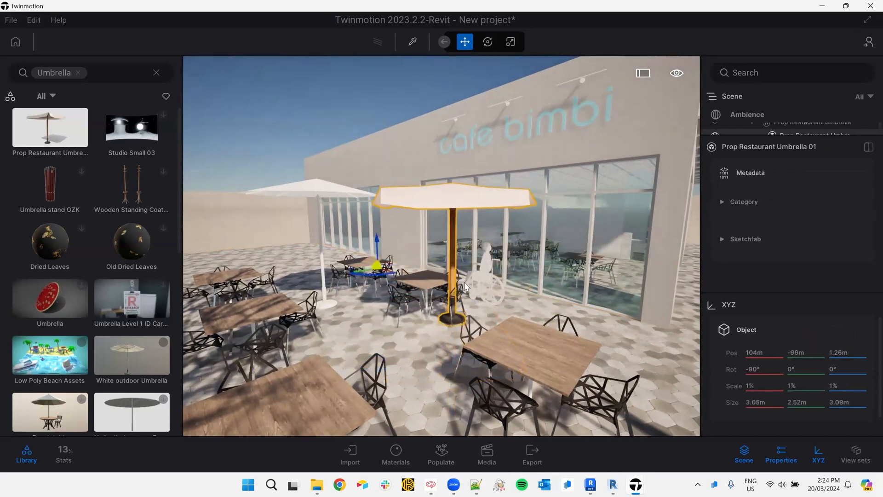
pyautogui.click(373, 273)
pyautogui.hotkey('ctrl', 'z')
pyautogui.moveTo(363, 98); pyautogui.dragTo(496, 184, button='right')
pyautogui.hotkey('alt', 'Tab')
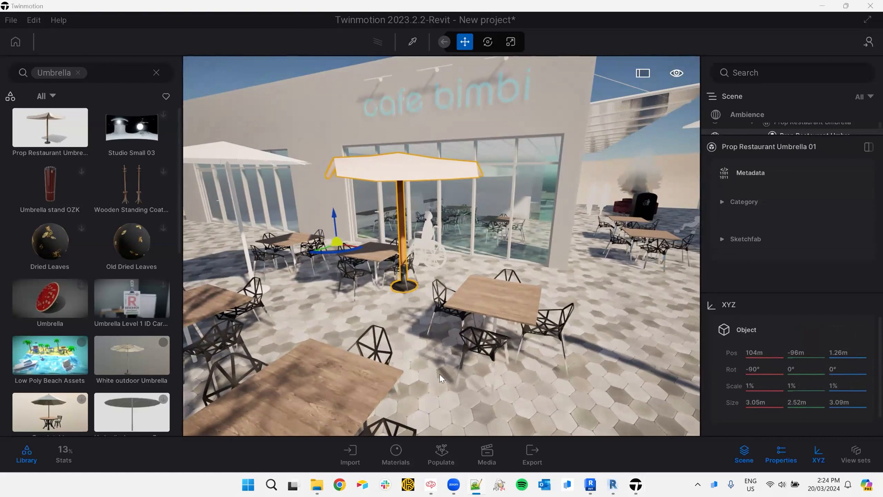
# Clear the umbrella search and hide the library, scene hierarchy, properties and XYZ values to enlarge the viewport.
pyautogui.click(156, 72)
pyautogui.click(21, 451)
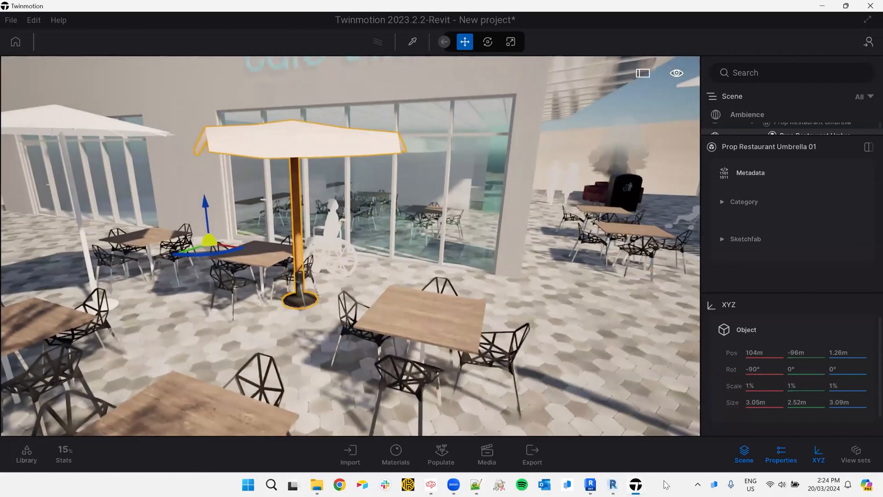
pyautogui.click(744, 453)
pyautogui.click(781, 453)
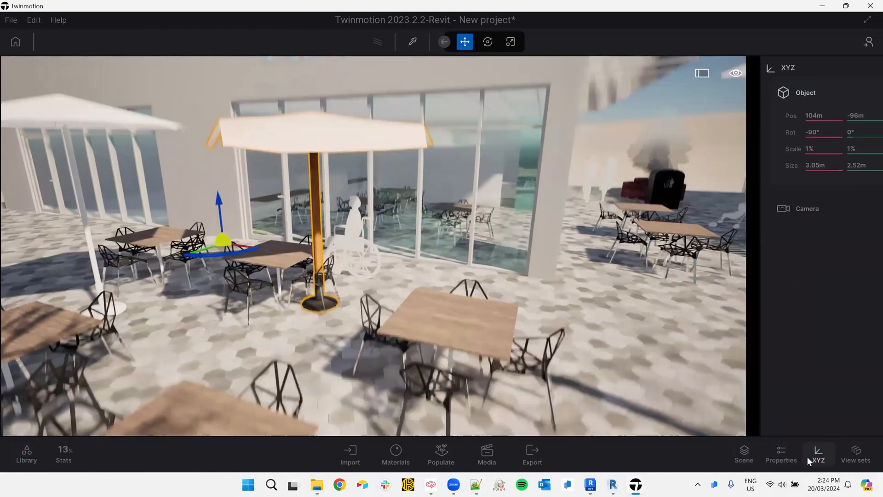
pyautogui.click(808, 455)
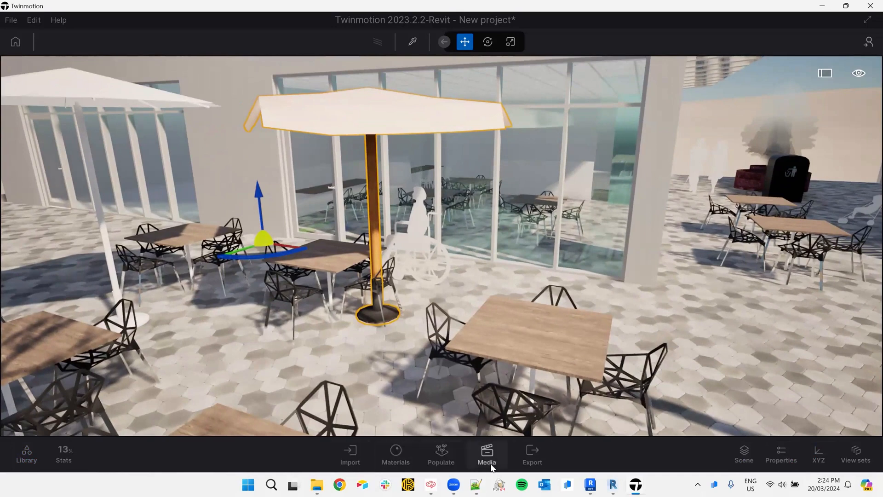
# Show the media images and create a first image framing the café exterior, outdoor seating and tree.
pyautogui.click(529, 462)
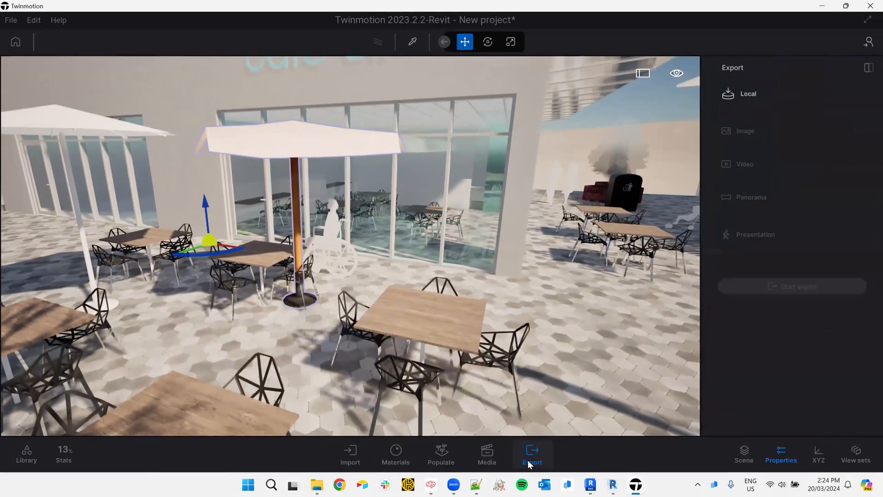
pyautogui.click(500, 453)
pyautogui.click(540, 458)
pyautogui.click(538, 457)
pyautogui.moveTo(373, 190); pyautogui.dragTo(300, 57, button='right')
pyautogui.press('s')
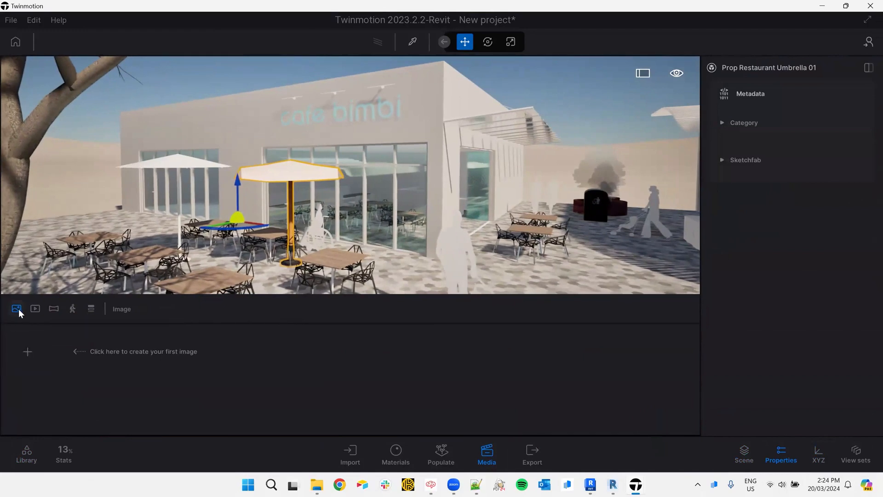
pyautogui.click(29, 352)
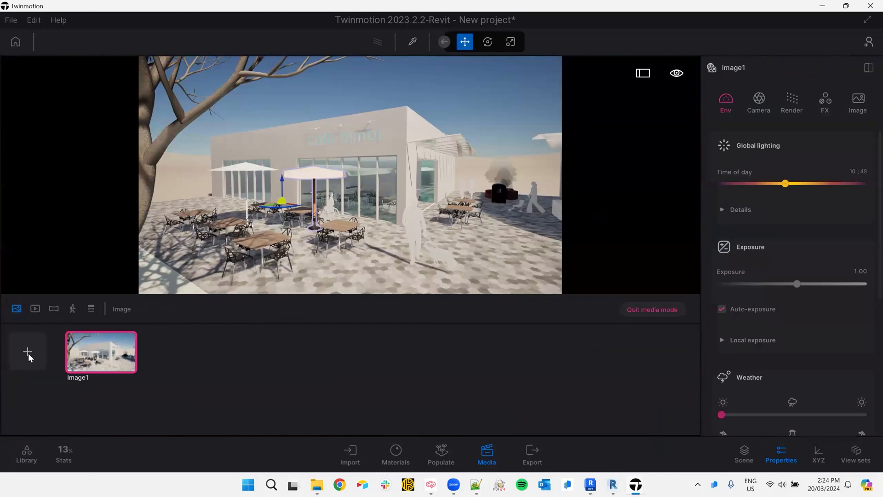
# Create two more images, one of the café interior and one of the paved terrace facing the street.
pyautogui.moveTo(352, 204); pyautogui.dragTo(322, 203, button='right')
pyautogui.press('w')
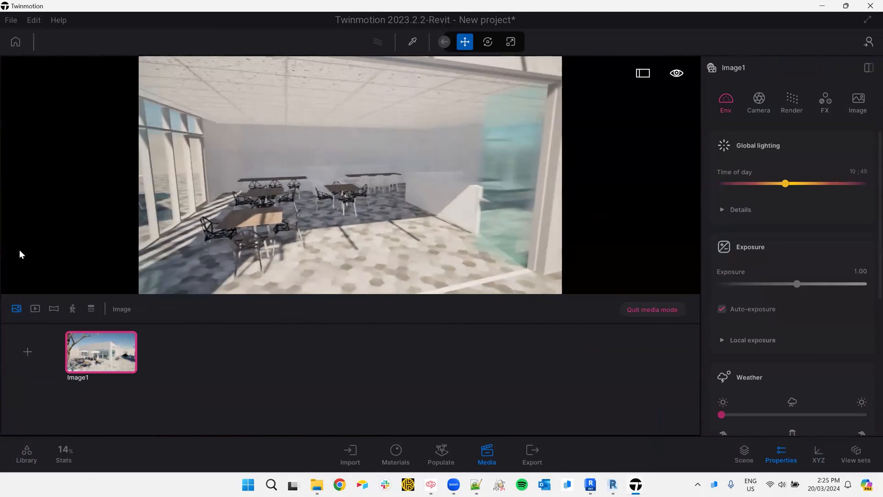
pyautogui.click(29, 353)
pyautogui.moveTo(495, 198); pyautogui.dragTo(6, 276, button='right')
pyautogui.press('s')
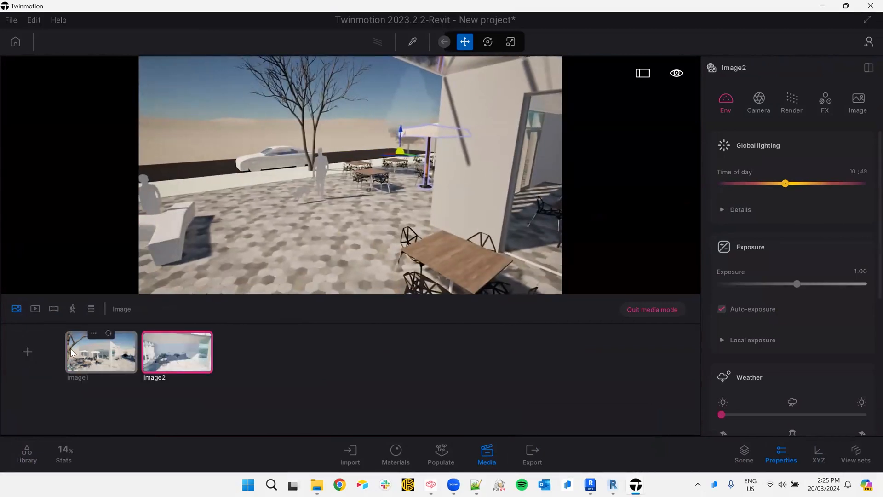
pyautogui.click(27, 352)
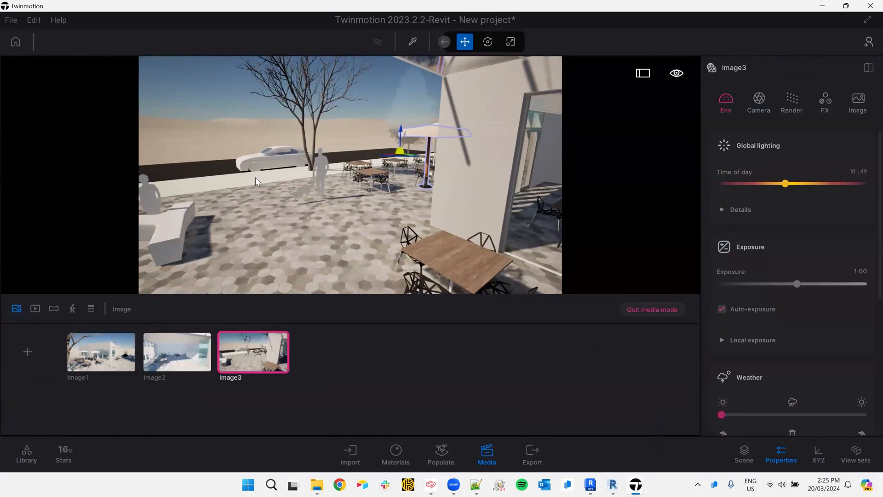
# Switch among Image1, Image2 and Image3 to review their saved views.
pyautogui.click(191, 365)
pyautogui.click(97, 359)
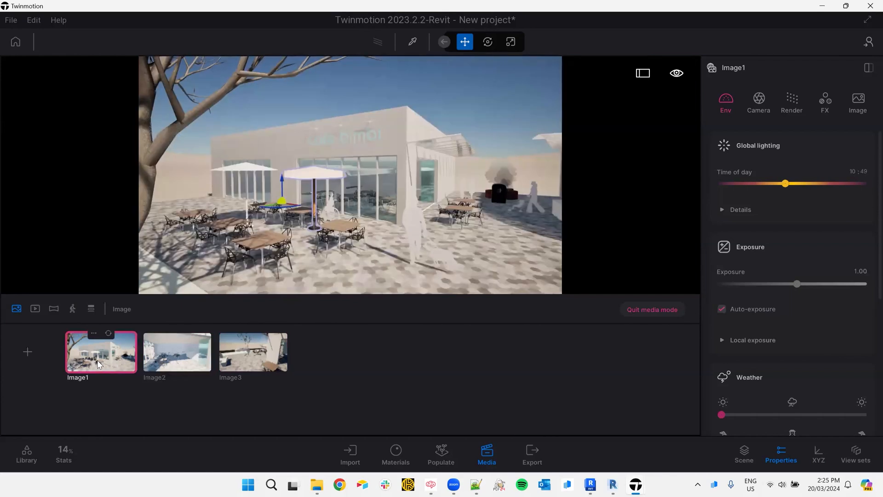
pyautogui.click(198, 363)
pyautogui.click(263, 360)
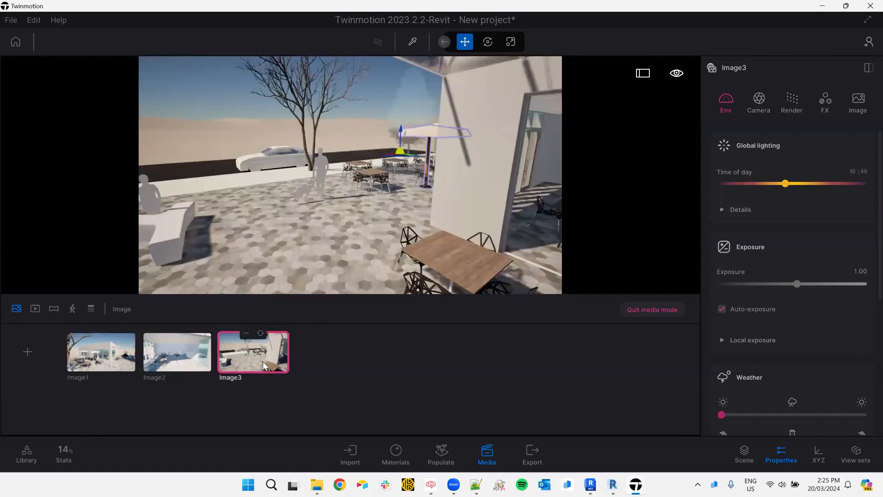
pyautogui.click(118, 364)
pyautogui.click(177, 352)
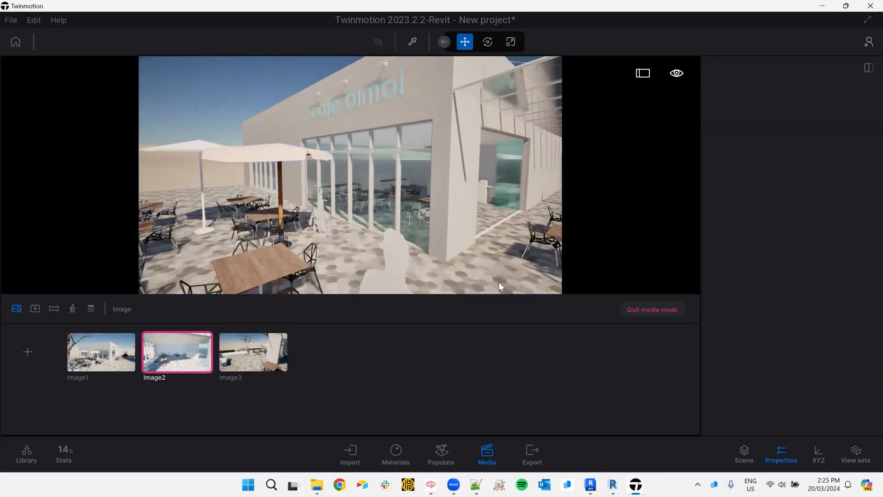
# Export only Image1 locally in PNG format to a chosen folder, closing the export settings and the media images when done.
pyautogui.click(542, 453)
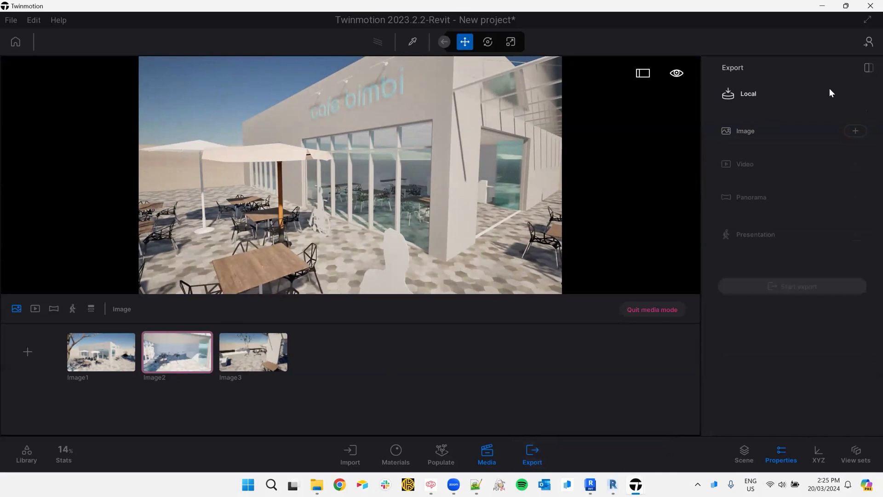
pyautogui.click(856, 131)
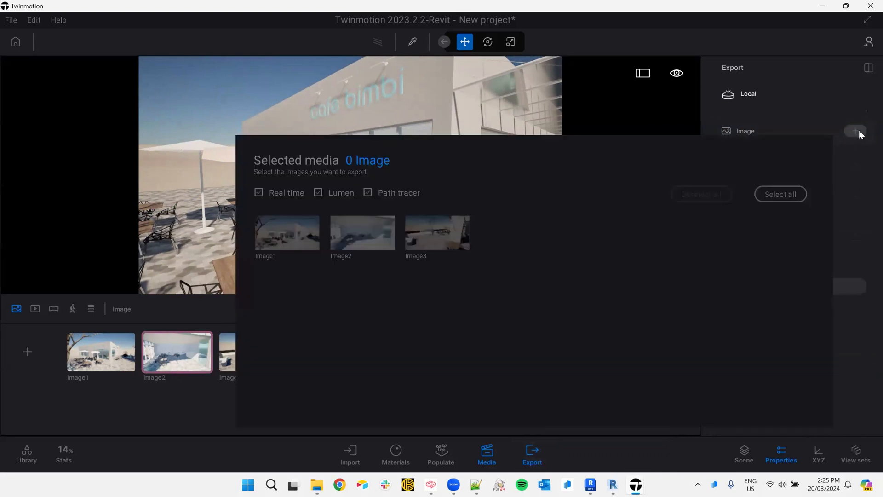
pyautogui.click(318, 249)
pyautogui.click(382, 237)
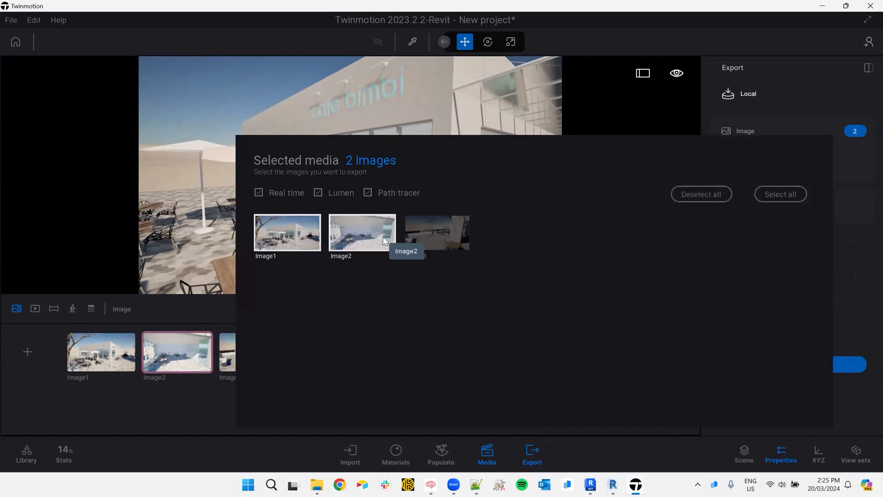
pyautogui.click(356, 233)
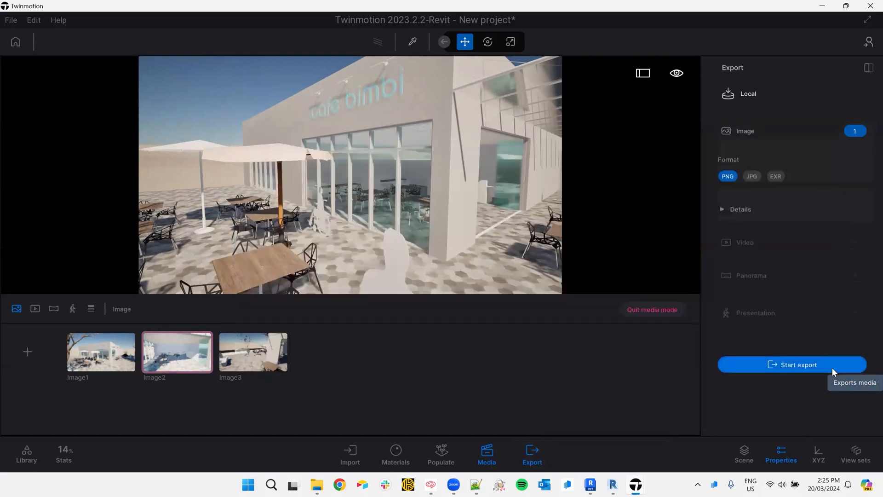
pyautogui.click(822, 366)
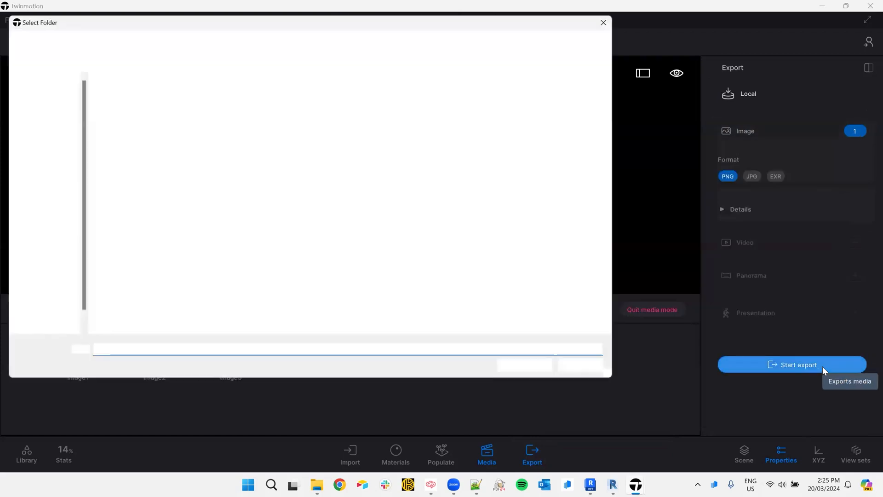
pyautogui.click(522, 367)
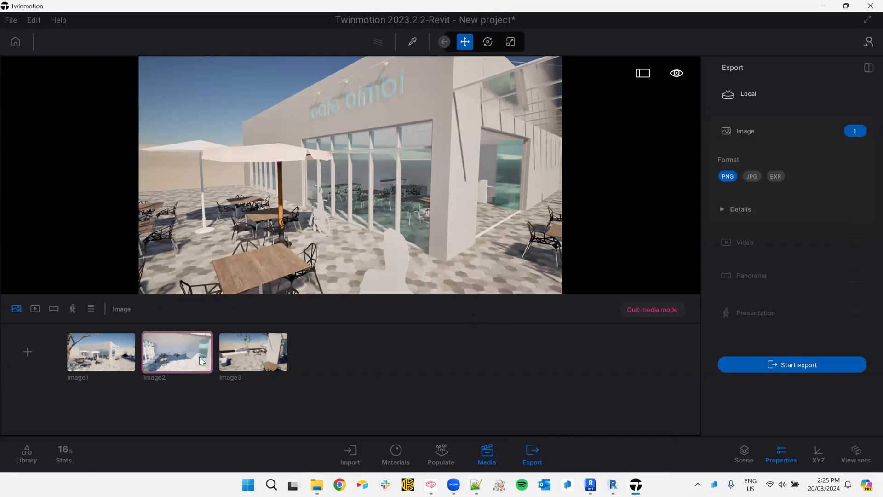
pyautogui.click(532, 453)
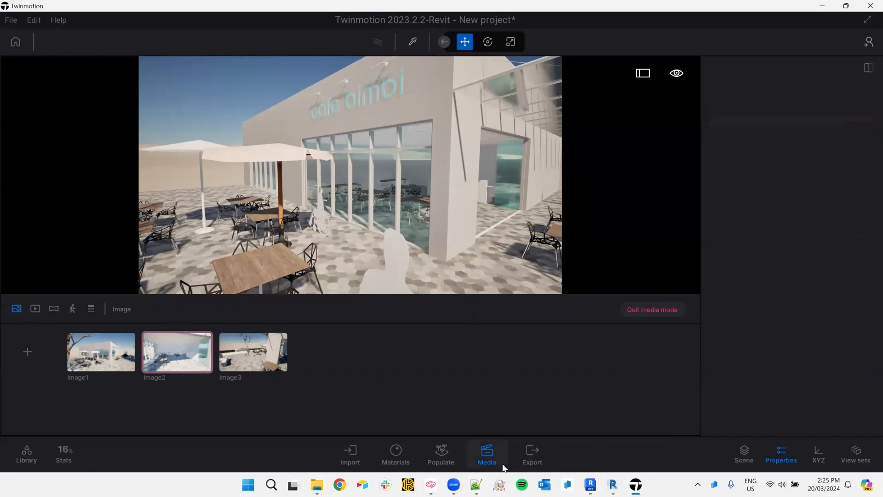
pyautogui.click(485, 453)
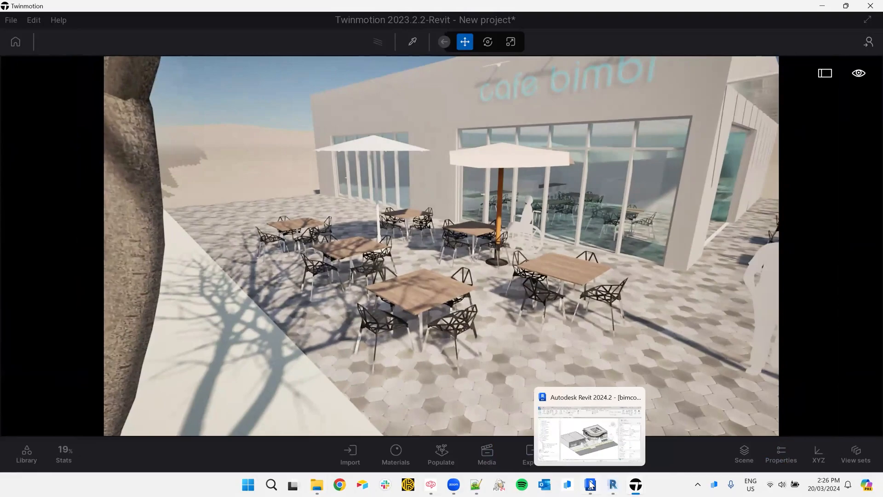
# Switch to Revit 2024 and move one outdoor café table-and-chairs group and the octagonal umbrella across the paving toward the benches.
pyautogui.click(591, 483)
pyautogui.scroll(10, 429, 328)
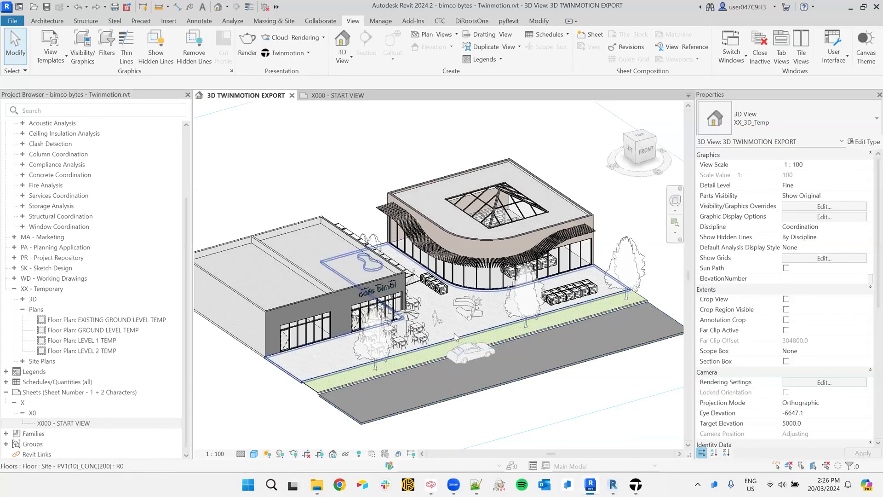
pyautogui.click(429, 328)
pyautogui.moveTo(429, 328); pyautogui.dragTo(550, 237)
pyautogui.scroll(-5, 518, 287)
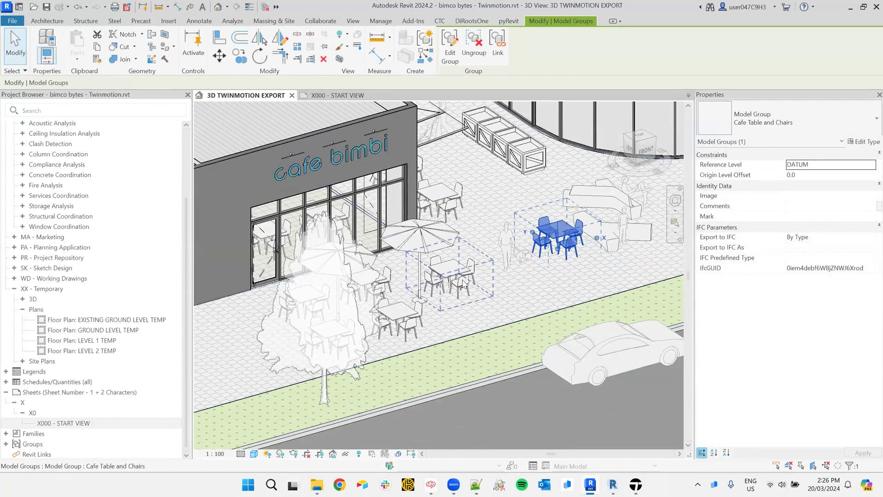
pyautogui.click(419, 280)
pyautogui.moveTo(425, 269); pyautogui.dragTo(533, 207)
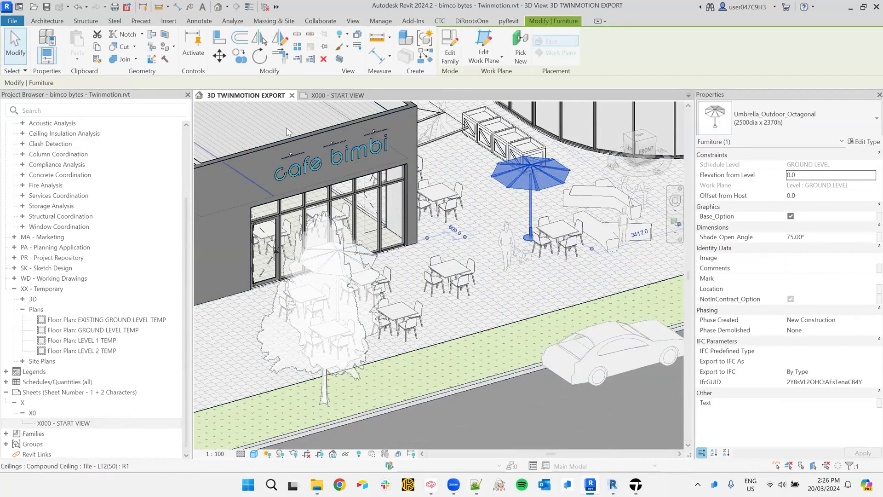
# Synchronize the changed Revit 2024 model with Twinmotion.
pyautogui.click(353, 21)
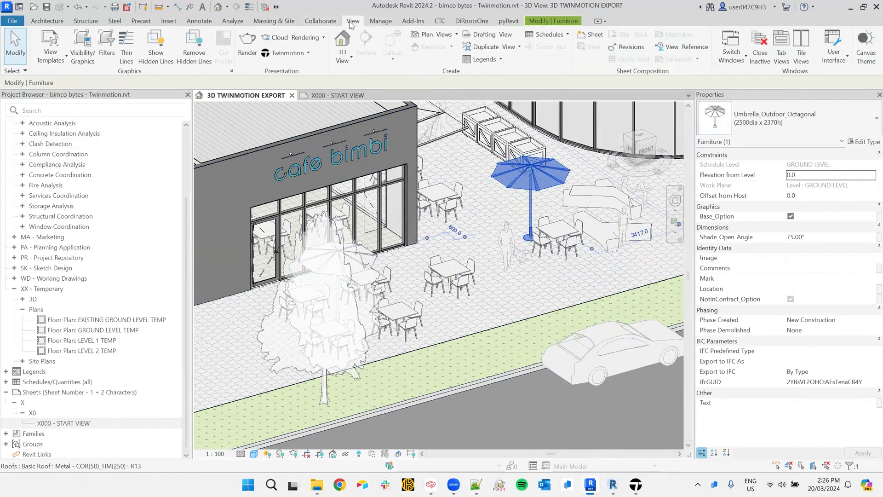
pyautogui.click(284, 53)
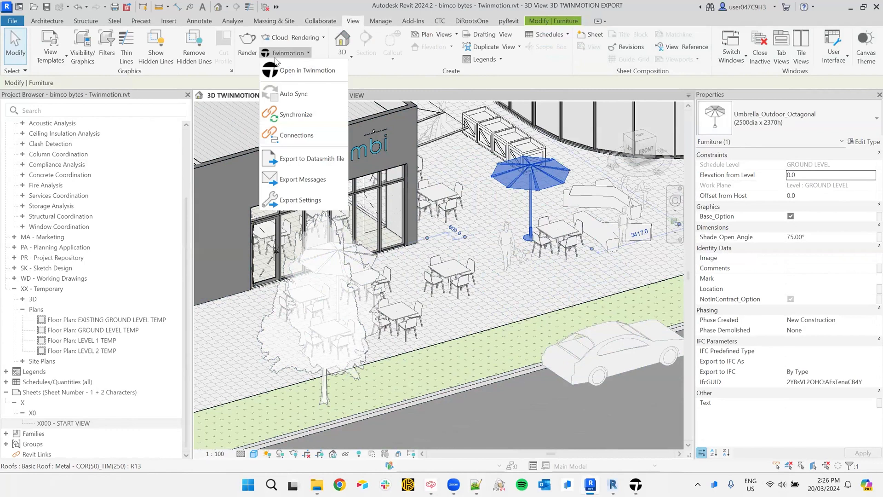
pyautogui.click(291, 118)
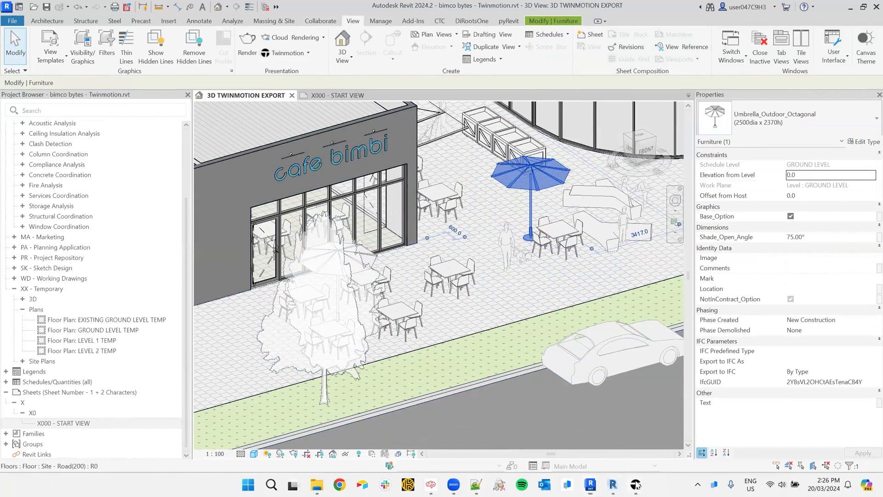
# Switch to the café scene in Twinmotion and examine the relocated table, chairs and umbrella on the terrace.
pyautogui.moveTo(636, 486)
pyautogui.click(665, 446)
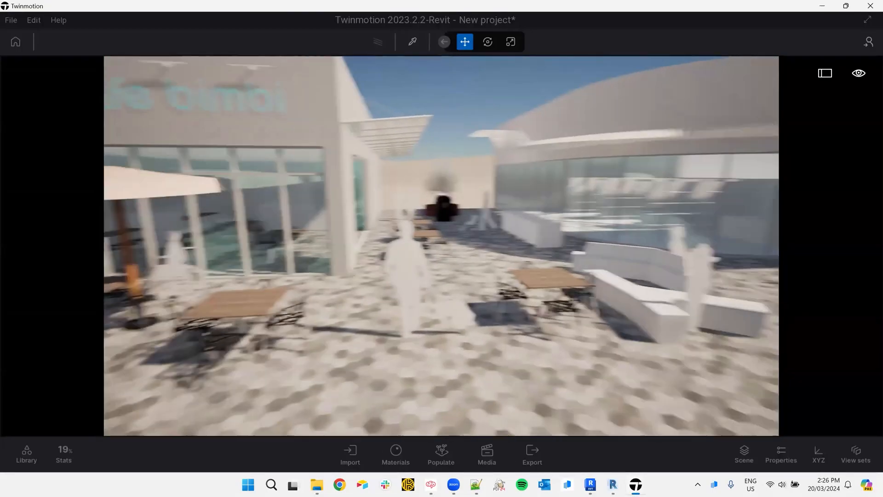
pyautogui.moveTo(560, 299); pyautogui.dragTo(406, 304, button='middle')
pyautogui.press('ctrl')
pyautogui.press('ctrl')
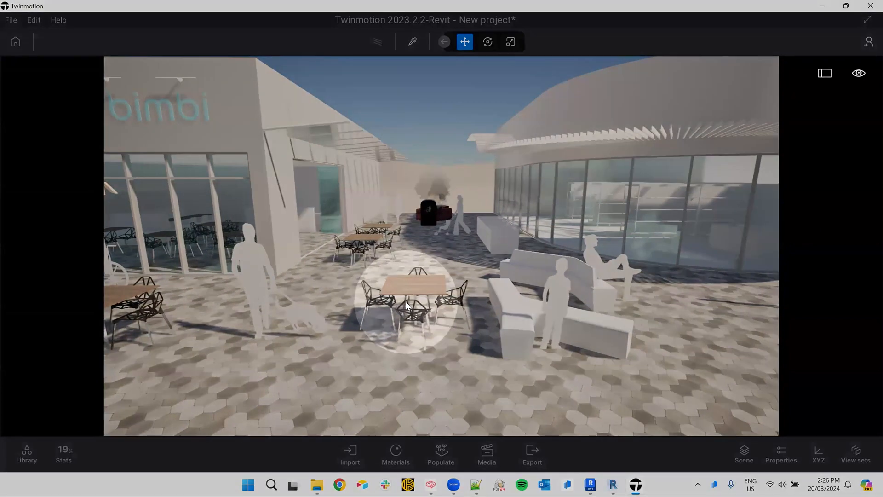
pyautogui.moveTo(406, 301); pyautogui.dragTo(240, 287, button='right')
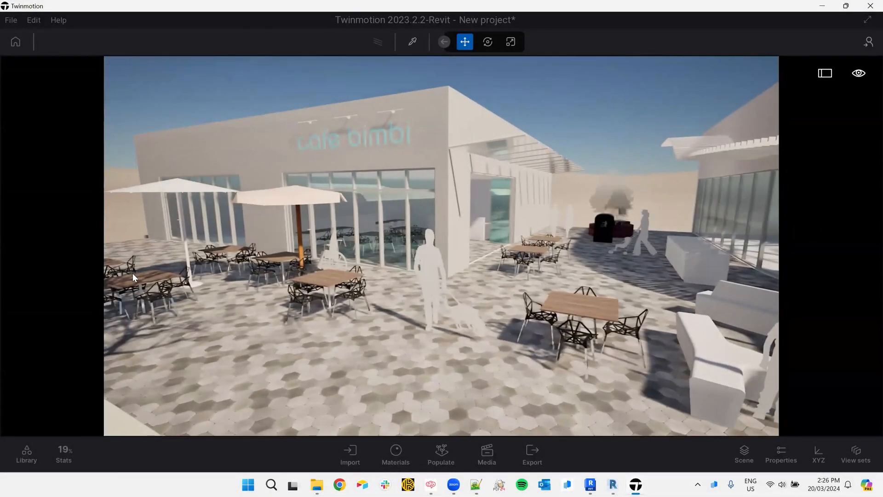
pyautogui.press('ctrl')
pyautogui.press('ctrl')
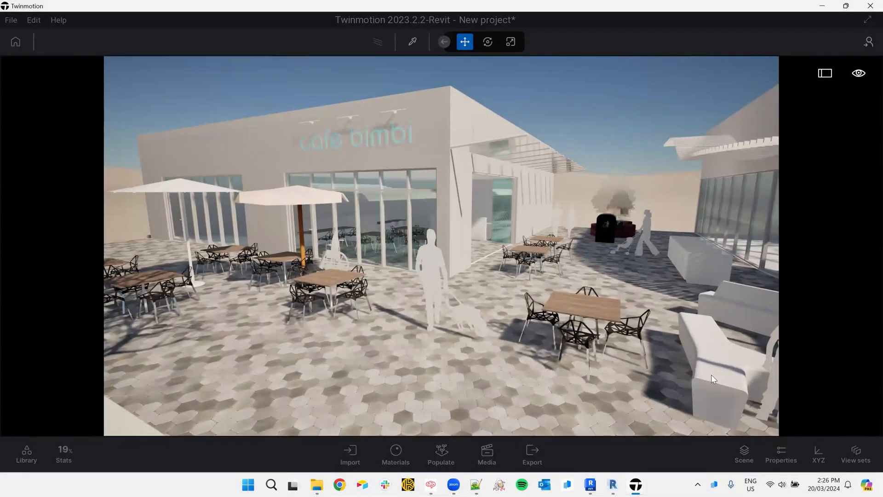
pyautogui.moveTo(621, 377); pyautogui.dragTo(772, 448, button='right')
pyautogui.press('w')
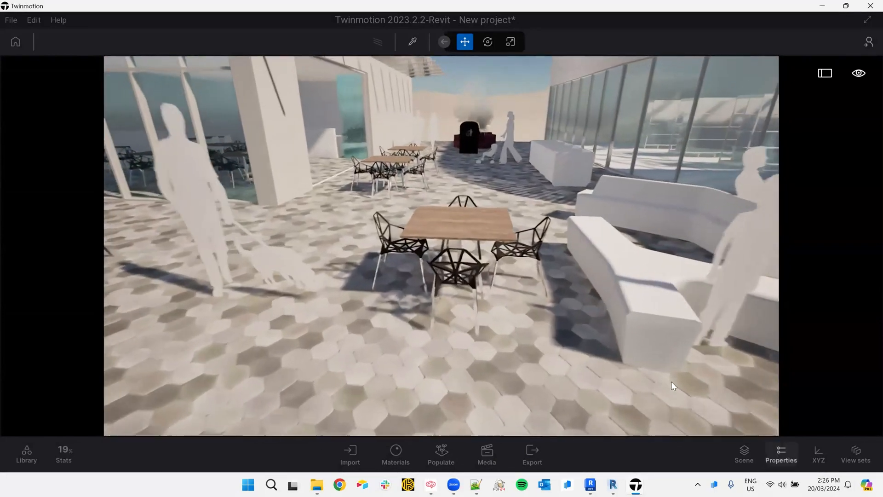
pyautogui.press('s')
pyautogui.press('a')
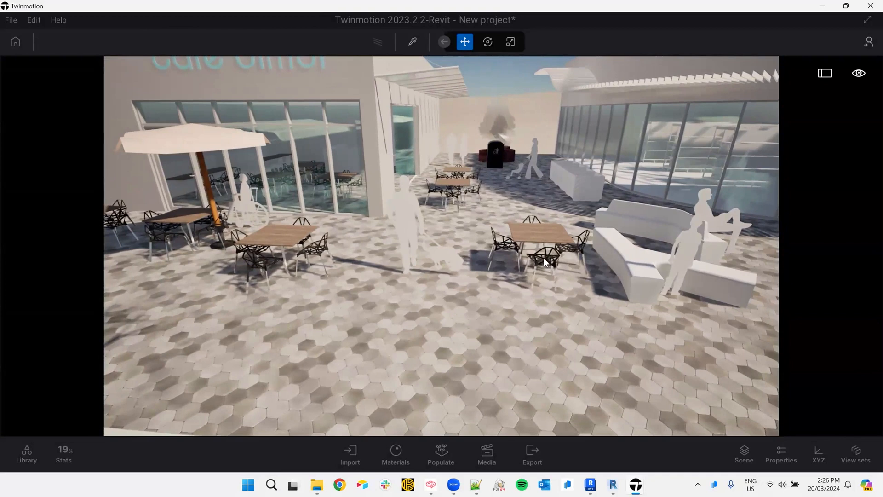
pyautogui.click(544, 258)
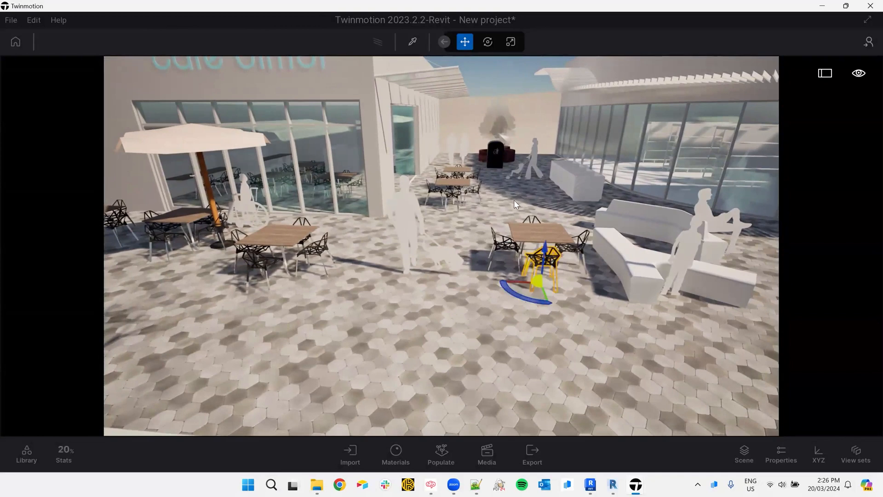
pyautogui.click(512, 351)
pyautogui.press('a')
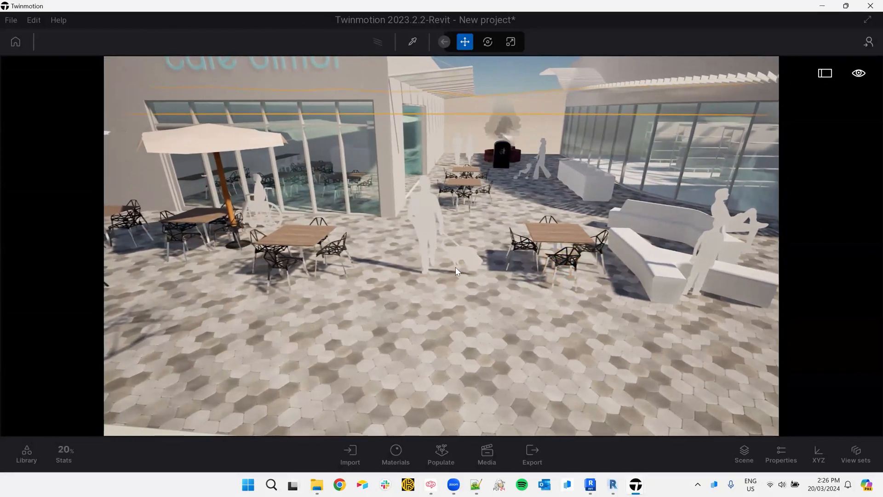
pyautogui.press('d')
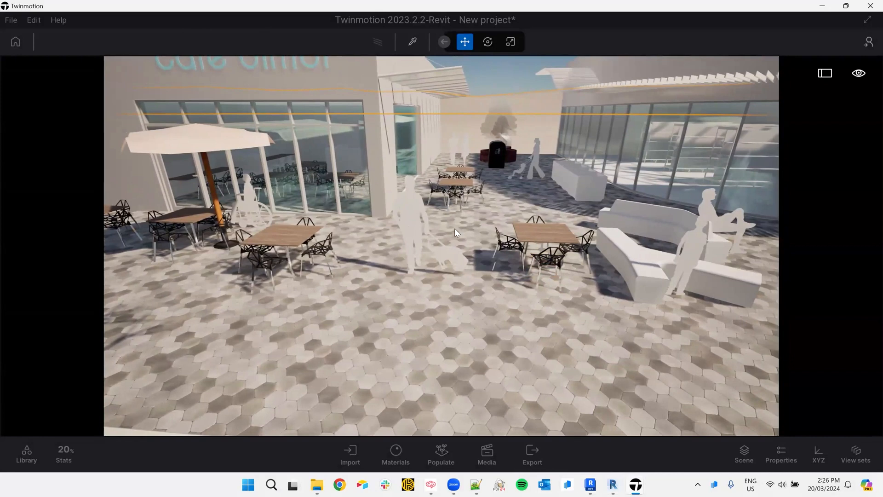
# Switch to the Revit 2022 building model, then its Twinmotion scene, and examine the pool terrace in both.
pyautogui.click(615, 484)
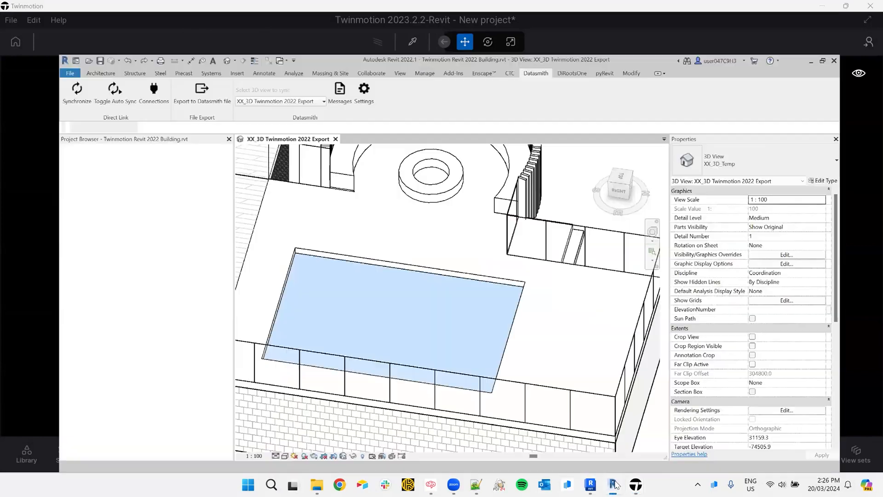
pyautogui.scroll(-2, 386, 169)
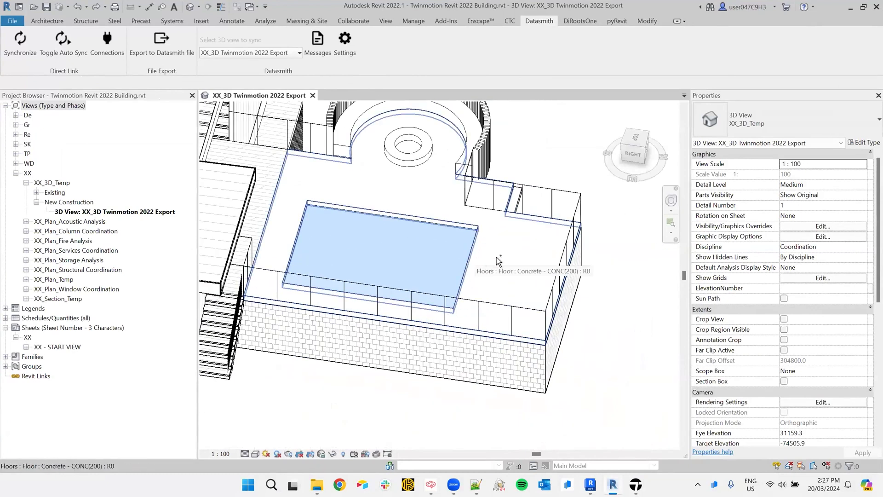
pyautogui.moveTo(643, 484)
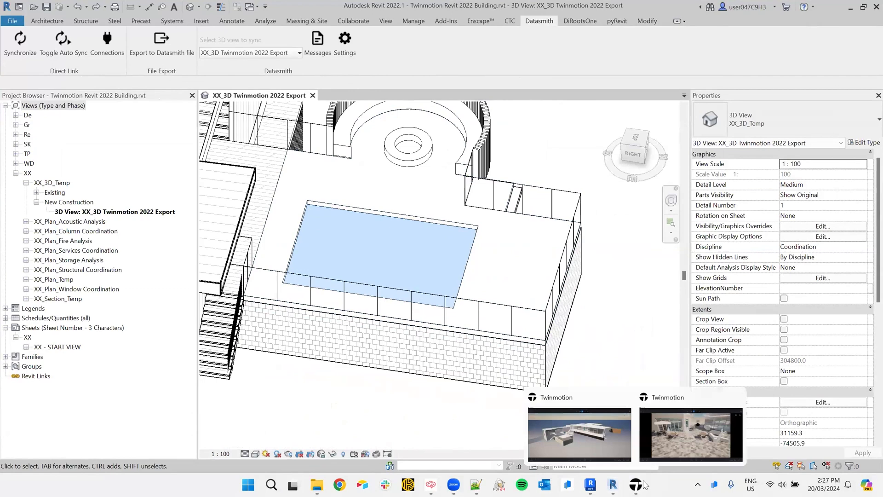
pyautogui.click(605, 441)
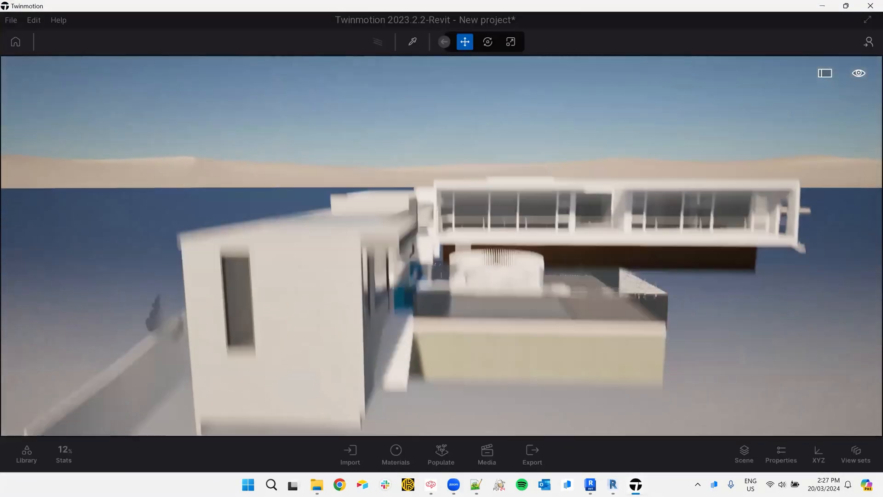
pyautogui.moveTo(743, 322); pyautogui.dragTo(743, 349, button='middle')
pyautogui.moveTo(743, 349); pyautogui.dragTo(743, 391, button='right')
pyautogui.moveTo(662, 367); pyautogui.dragTo(656, 440, button='right')
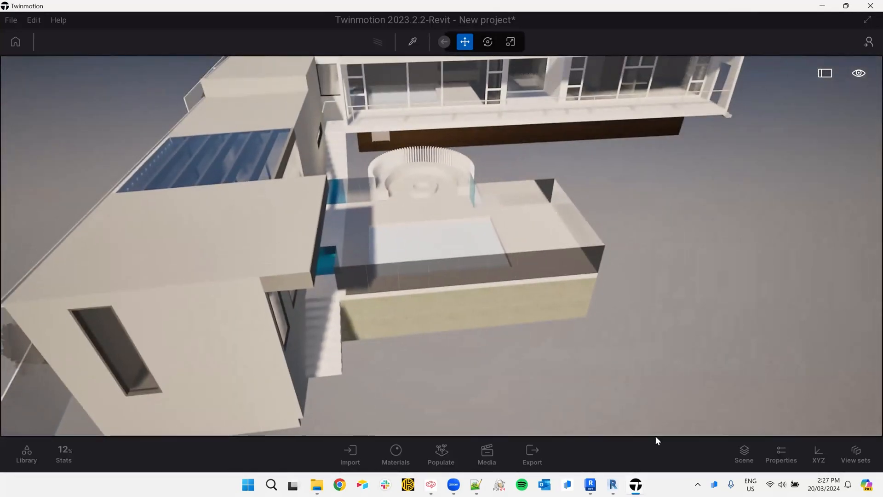
# Switch to Revit 2022 and restore the longer pool opening in the concrete terrace floor by undoing and redoing recent edits.
pyautogui.click(611, 484)
pyautogui.hotkey('ctrl', 'z')
pyautogui.hotkey('ctrl', 'z')
pyautogui.hotkey('ctrl', 'z')
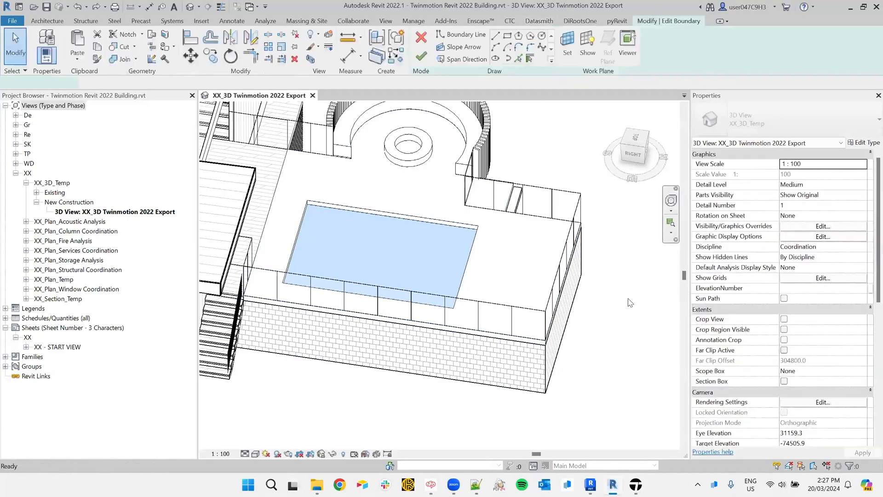
pyautogui.press('Escape')
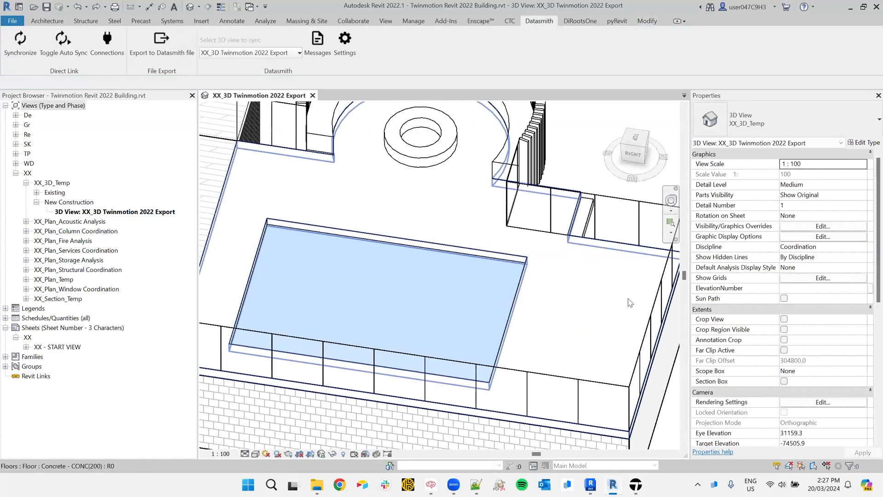
pyautogui.hotkey('ctrl', 'y')
pyautogui.hotkey('ctrl', 'y')
pyautogui.hotkey('ctrl', 'y')
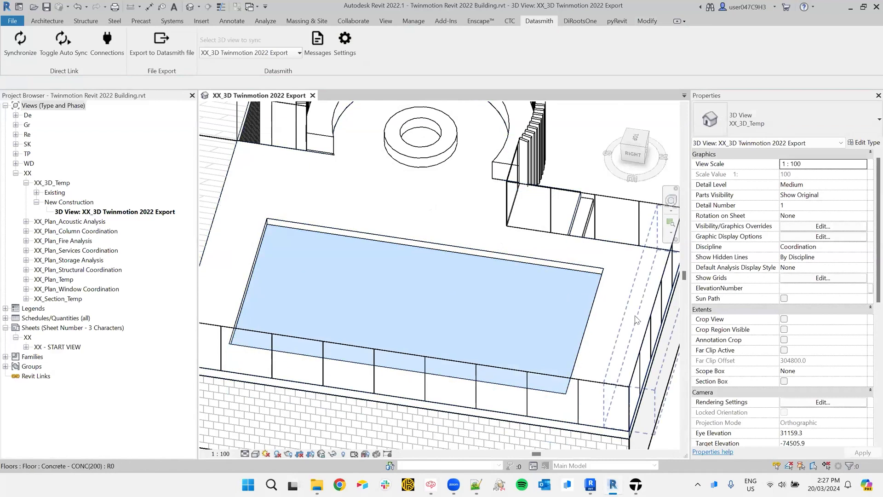
# Synchronize the Revit 2022 model and switch to its Twinmotion scene to check the pool.
pyautogui.click(23, 50)
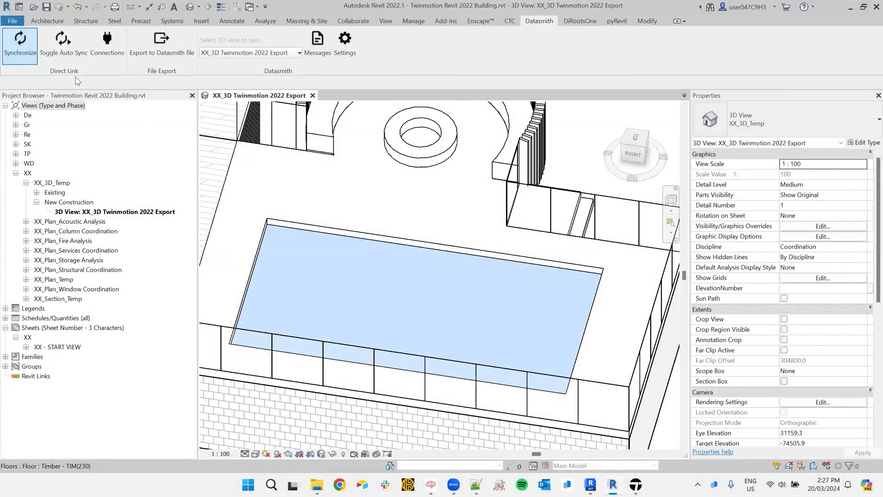
pyautogui.moveTo(635, 485)
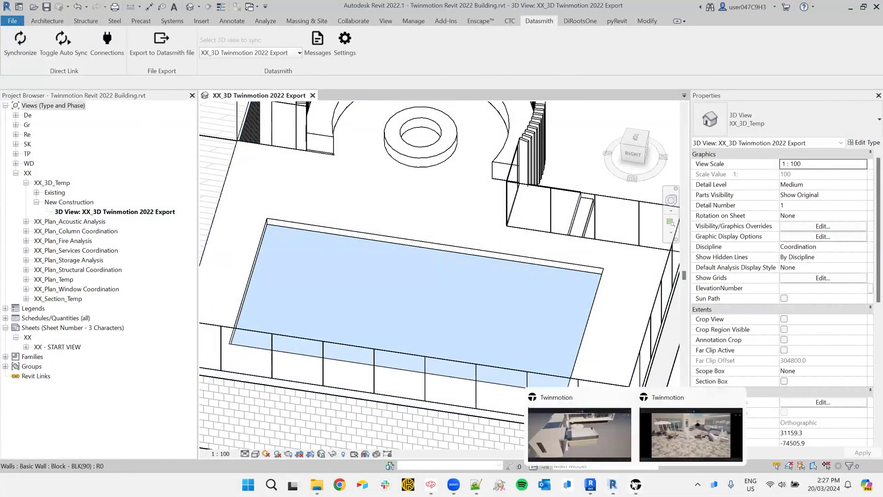
pyautogui.click(608, 456)
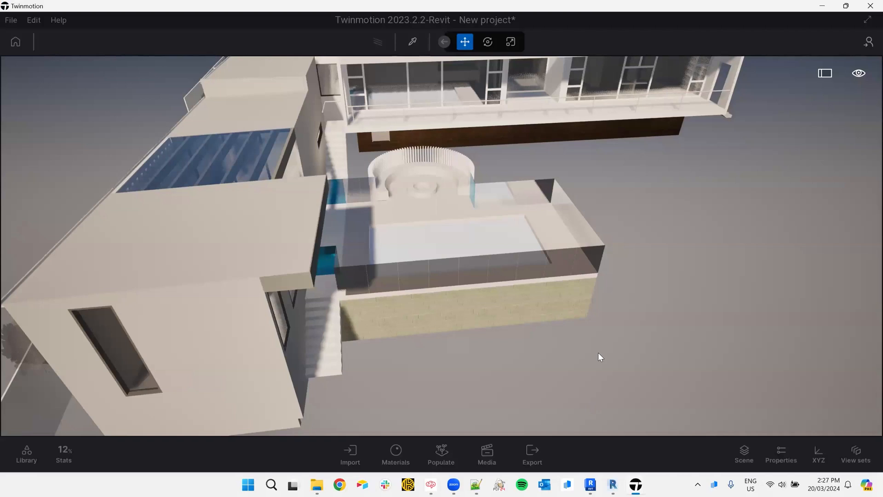